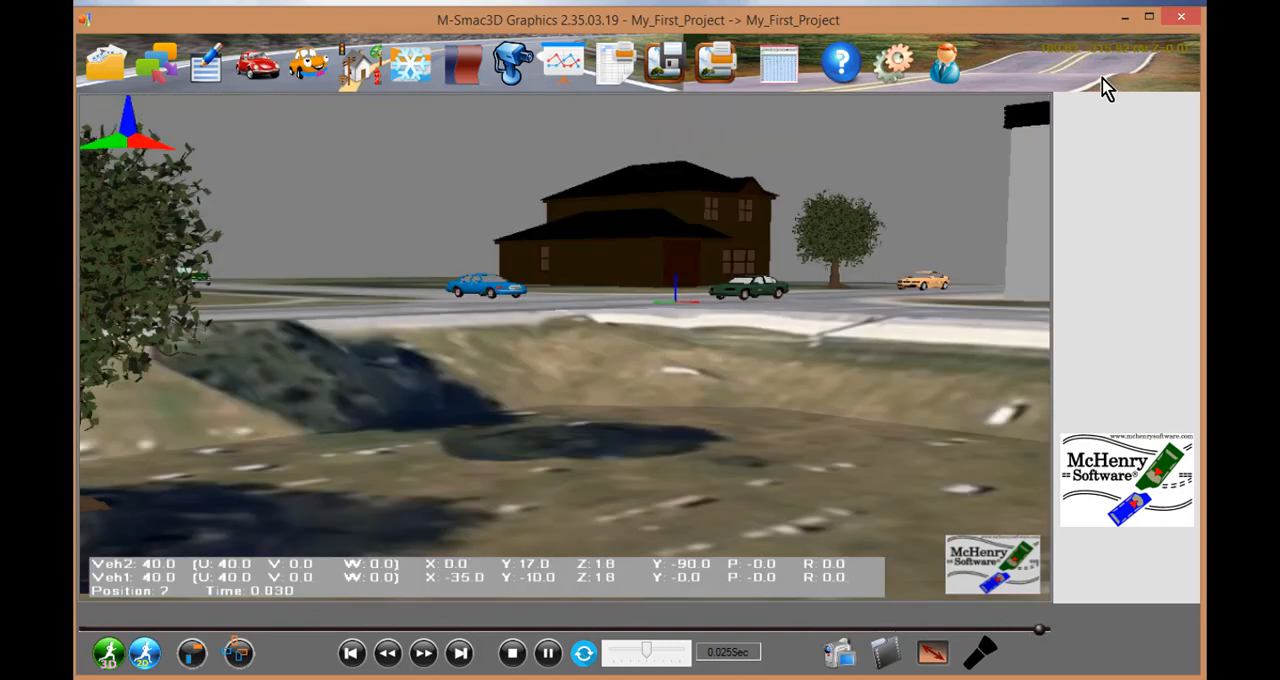
- Close the graphics window, reopen My_First_Project's graphics from M-Edit3D and play the simulation, pausing it partway
left_click(1182, 16)
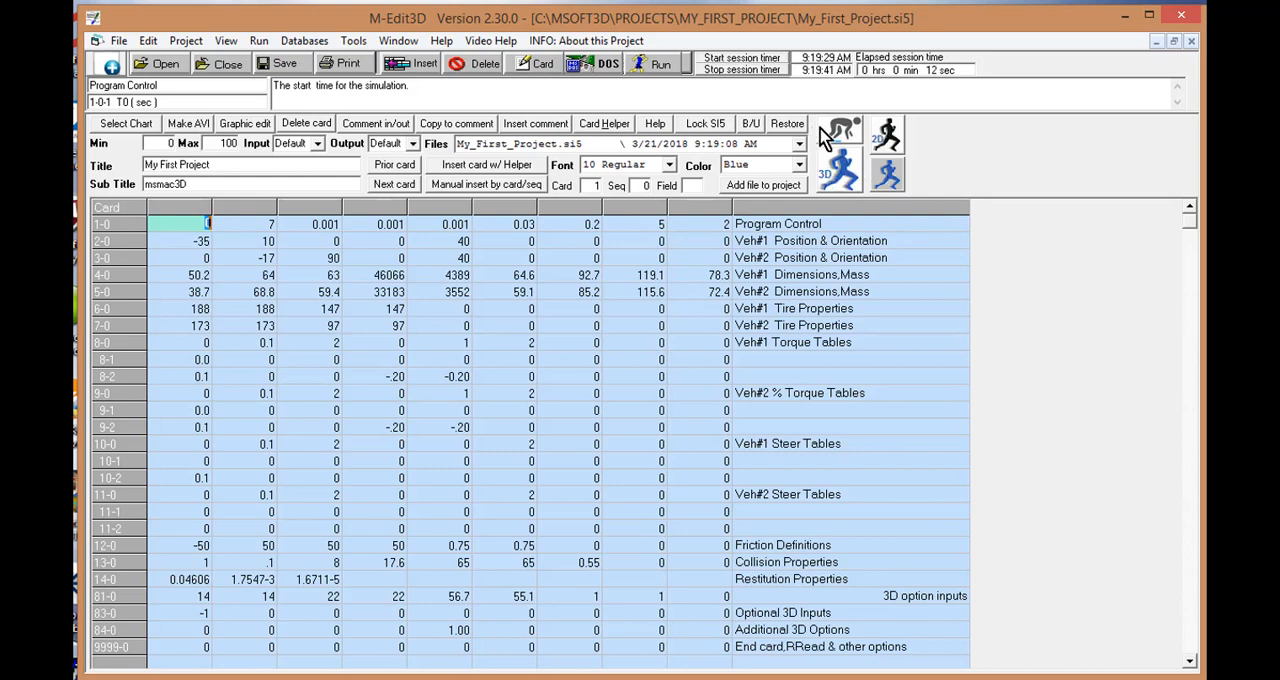
left_click(889, 176)
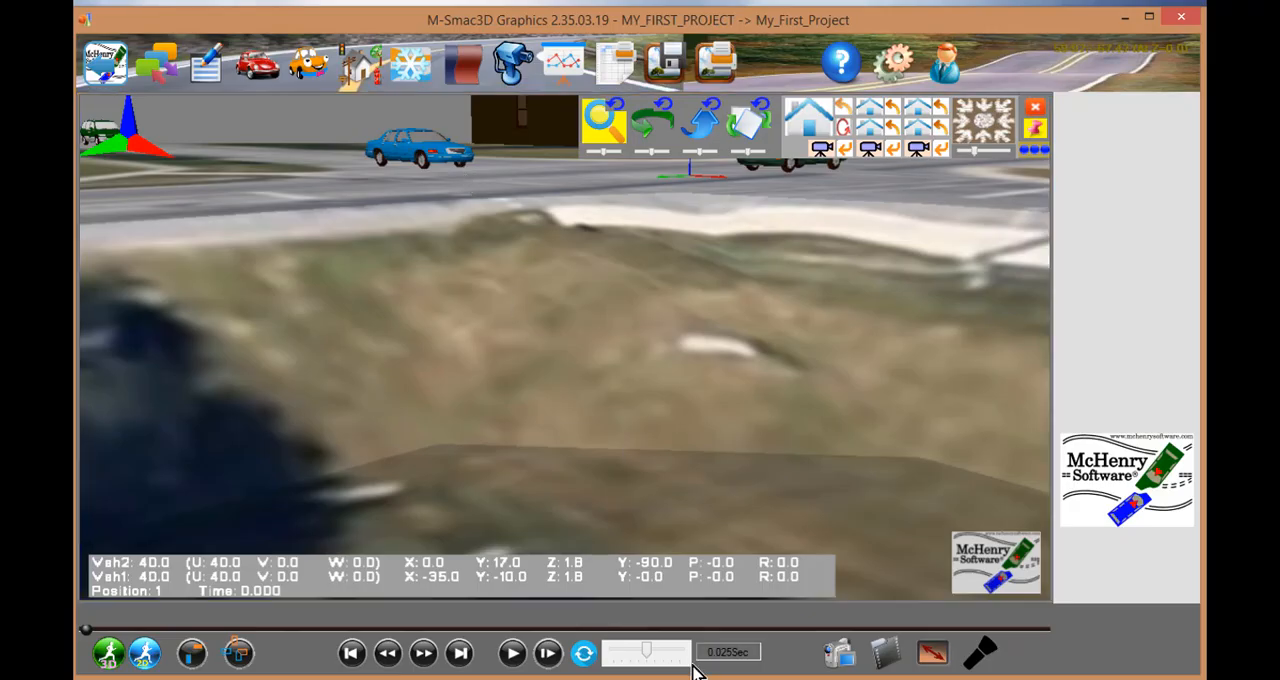
left_click(512, 655)
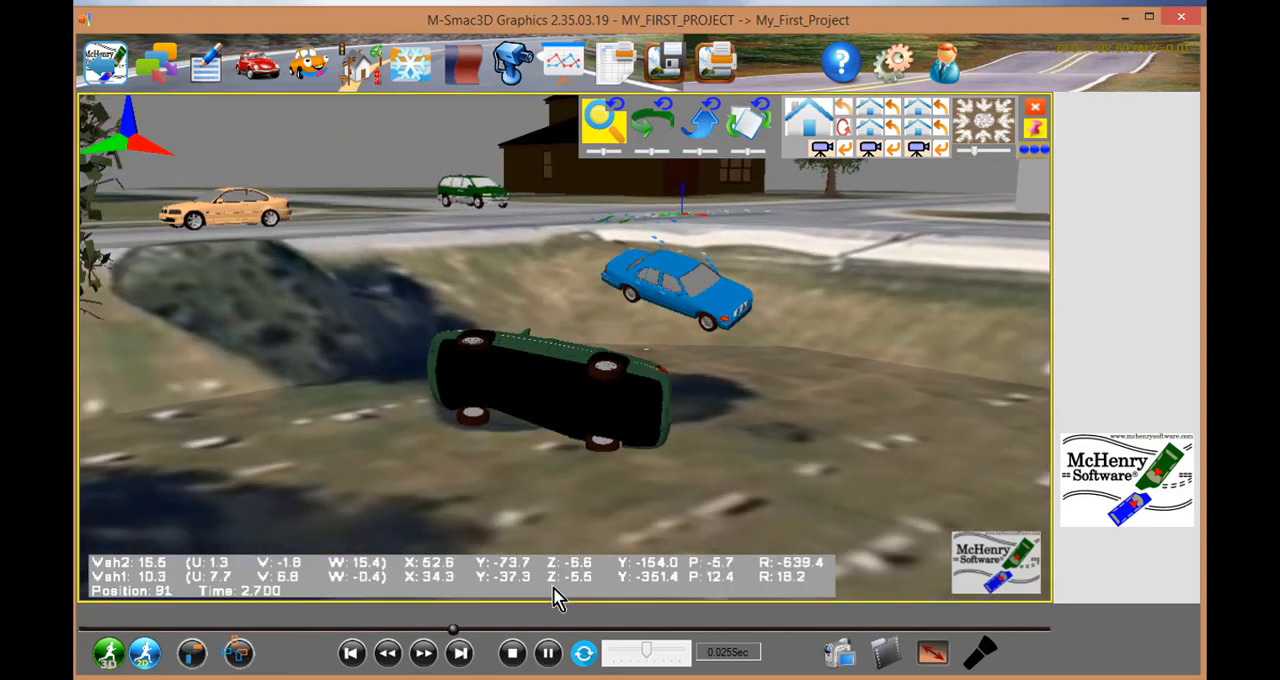
left_click(549, 653)
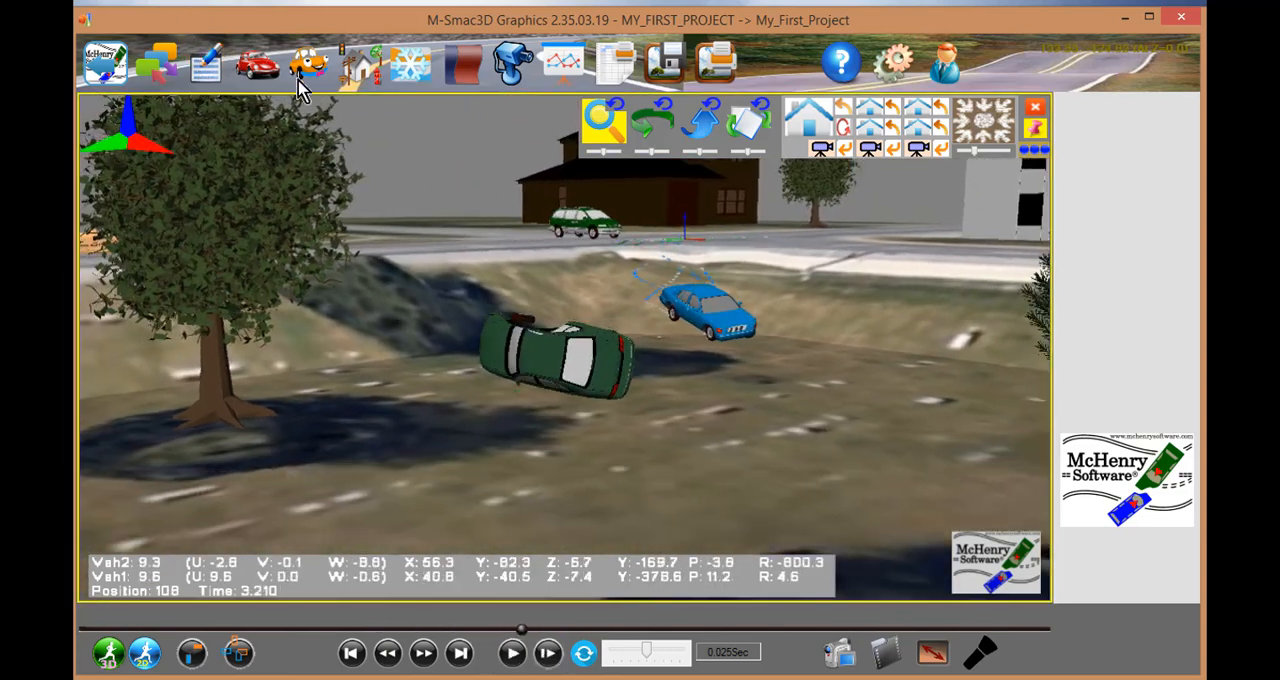
- Open the help page for Card 6's RR cornering stiffness from the input card editor, then leave the editor without changes
left_click(199, 78)
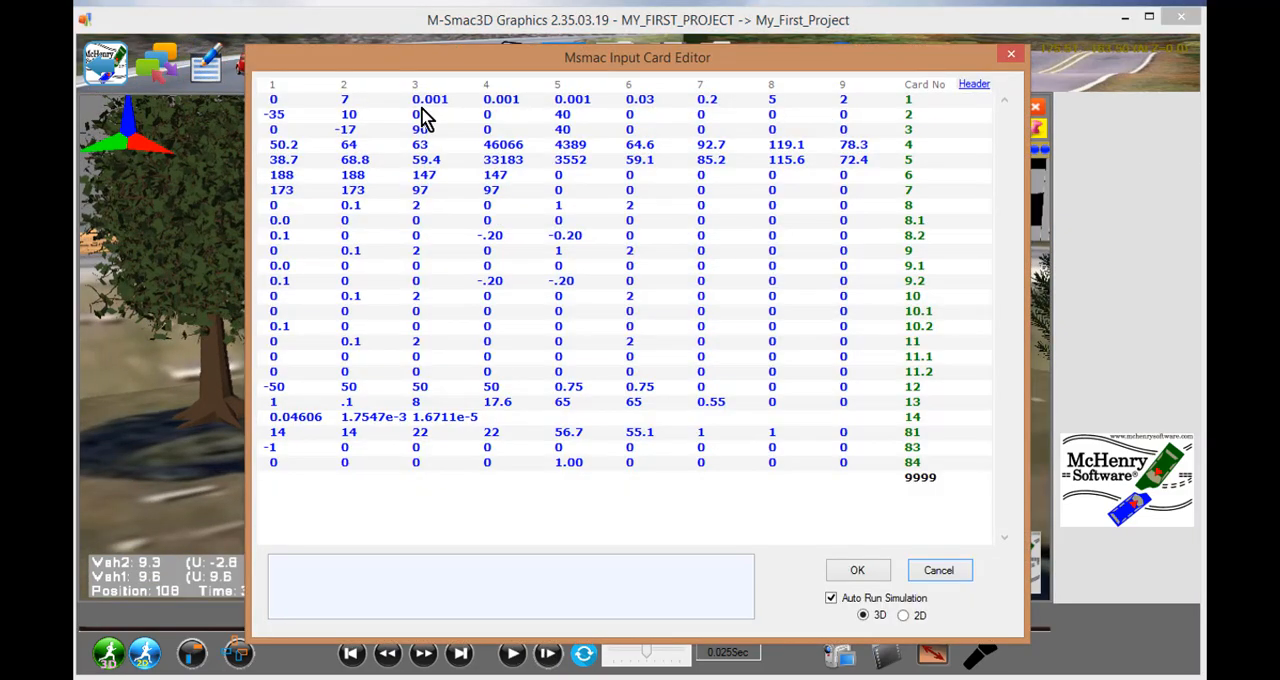
left_click(428, 178)
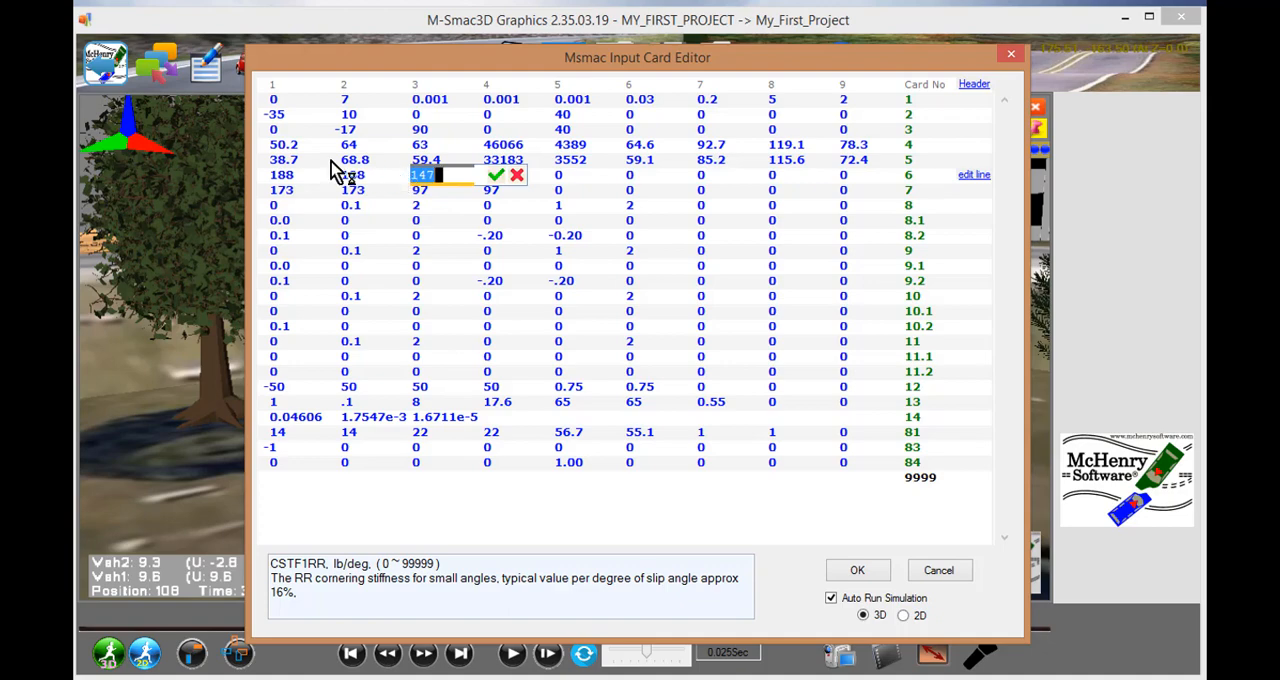
key("F1")
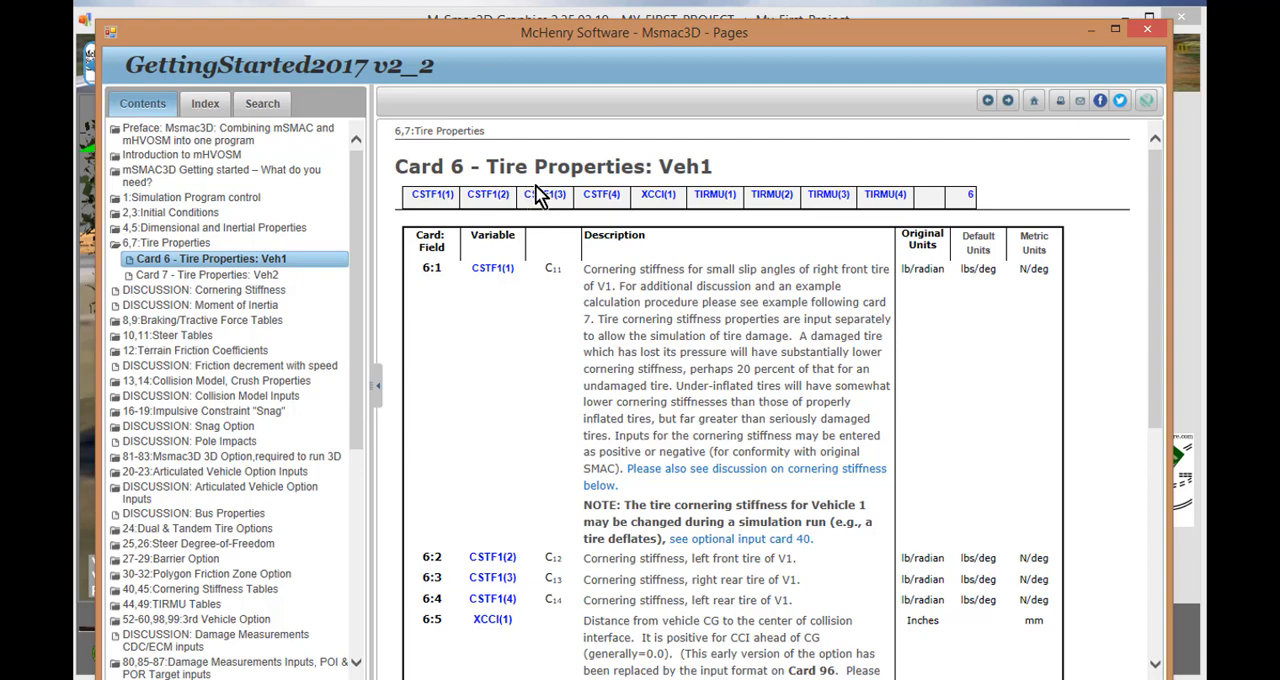
left_click(1150, 30)
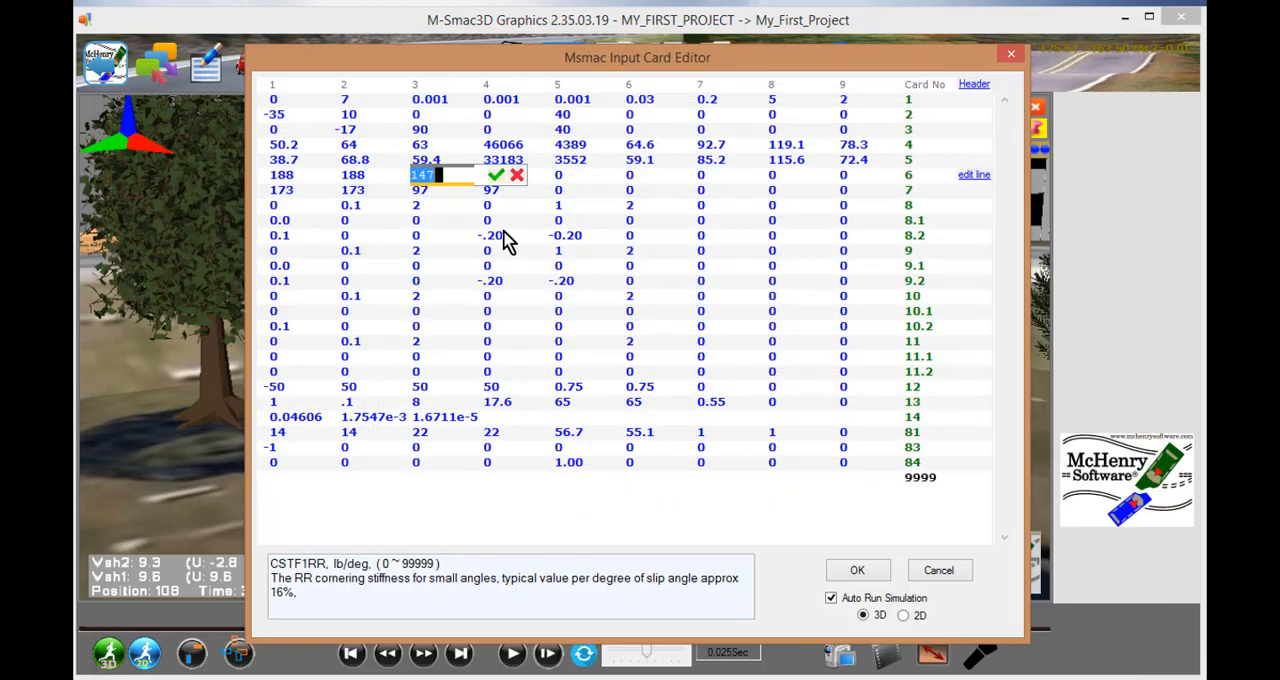
left_click(516, 177)
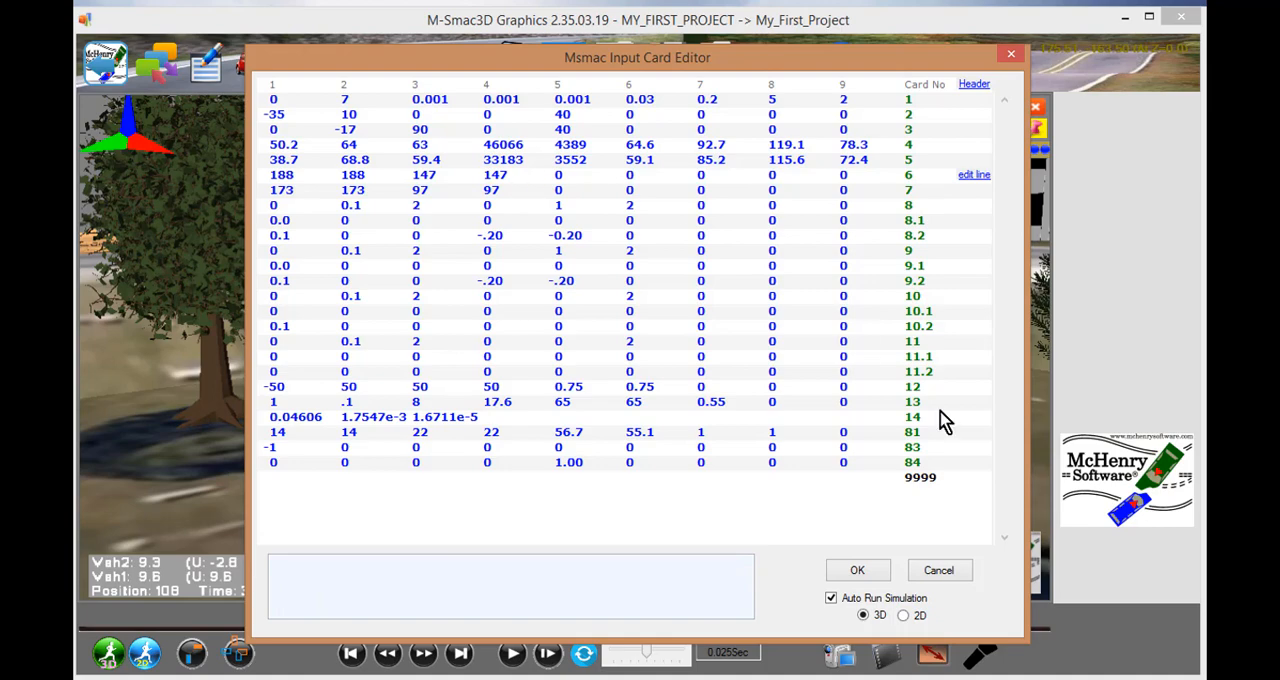
left_click(935, 572)
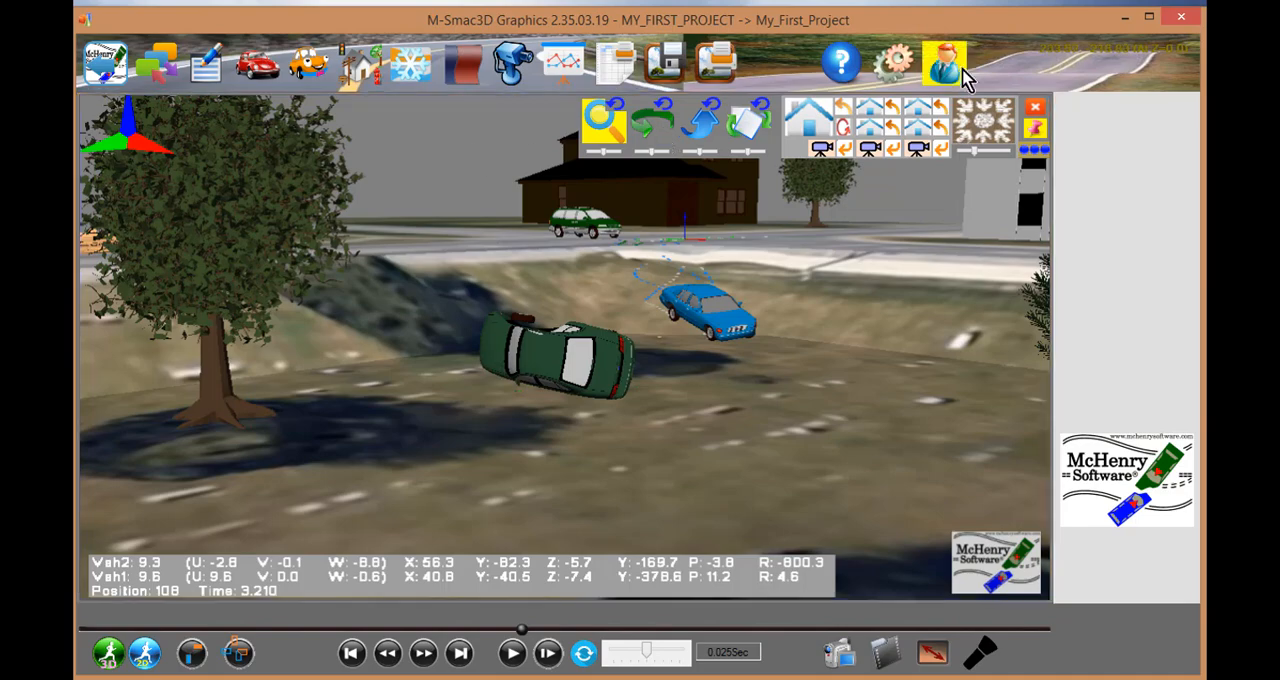
- Close the graphics window, relaunch from the McHenry desktop shortcut and play the simulation, pausing it partway
left_click(1178, 20)
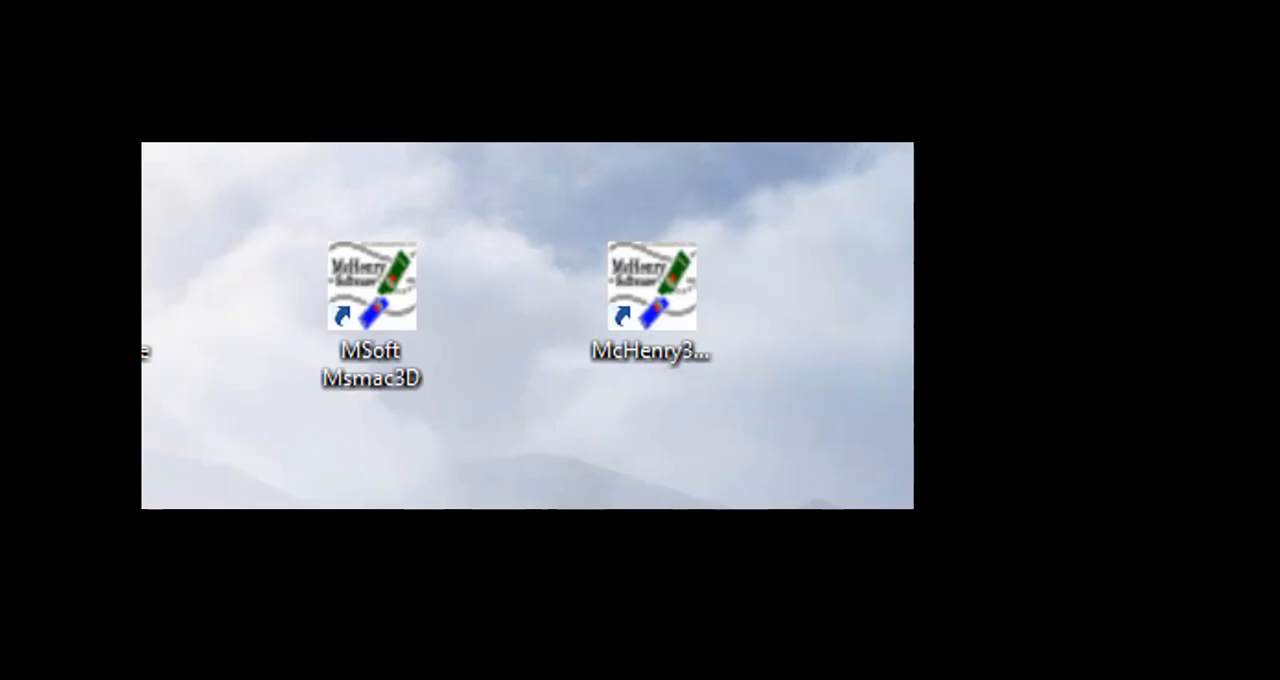
left_click(646, 308)
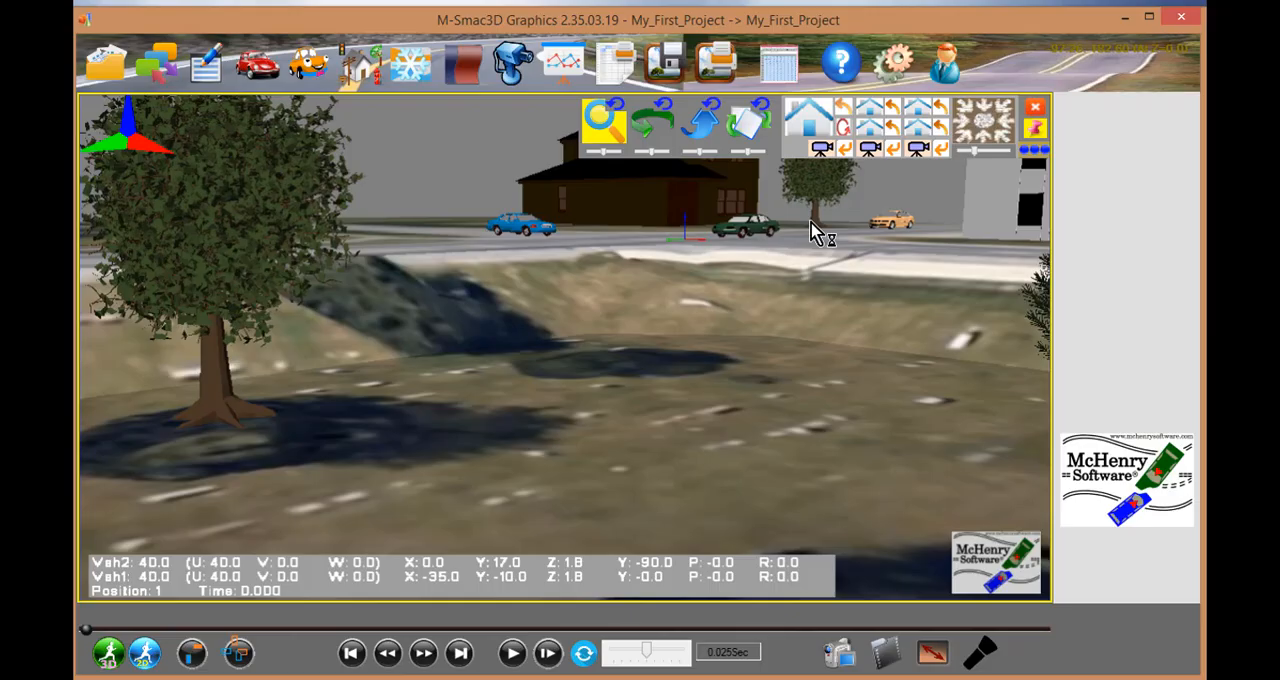
left_click(512, 653)
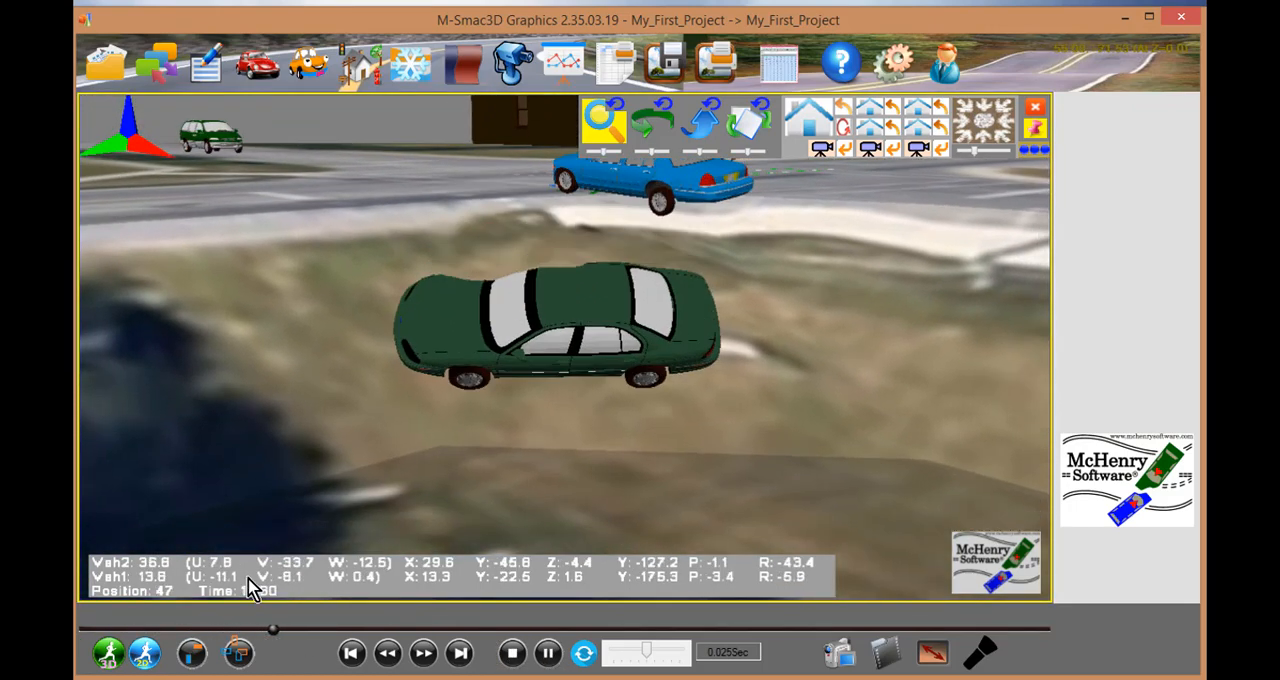
left_click(512, 653)
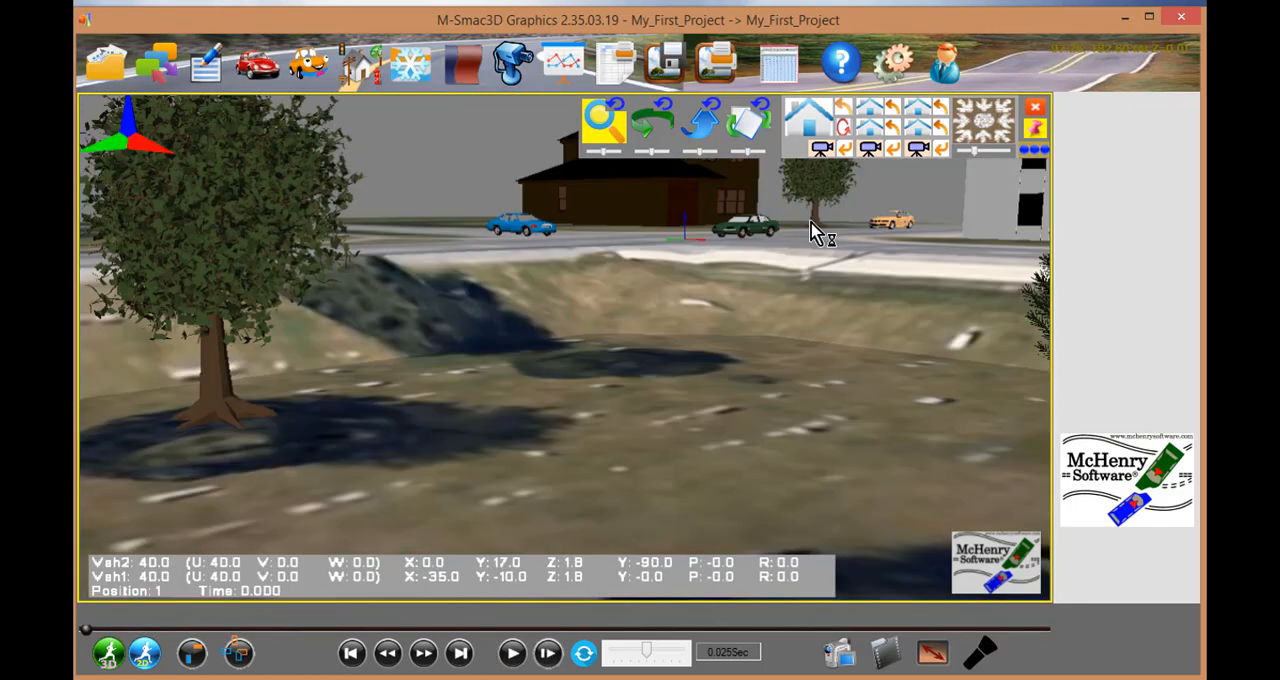
left_click(512, 653)
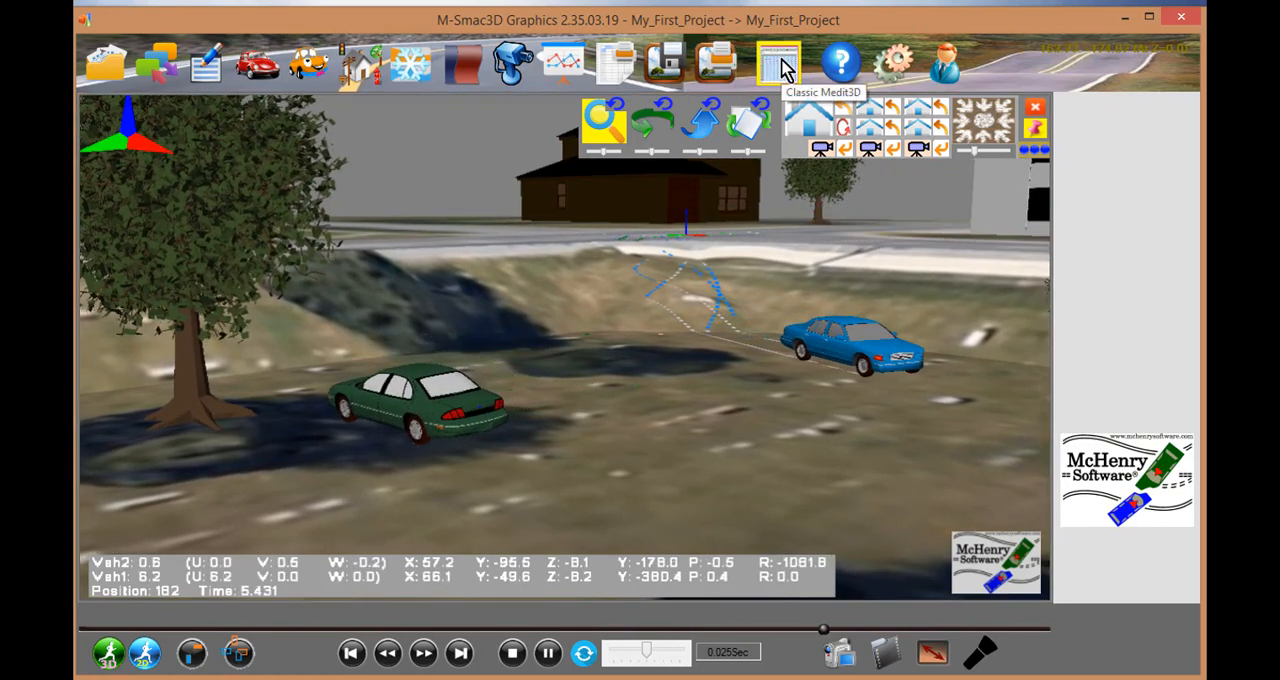
left_click(105, 66)
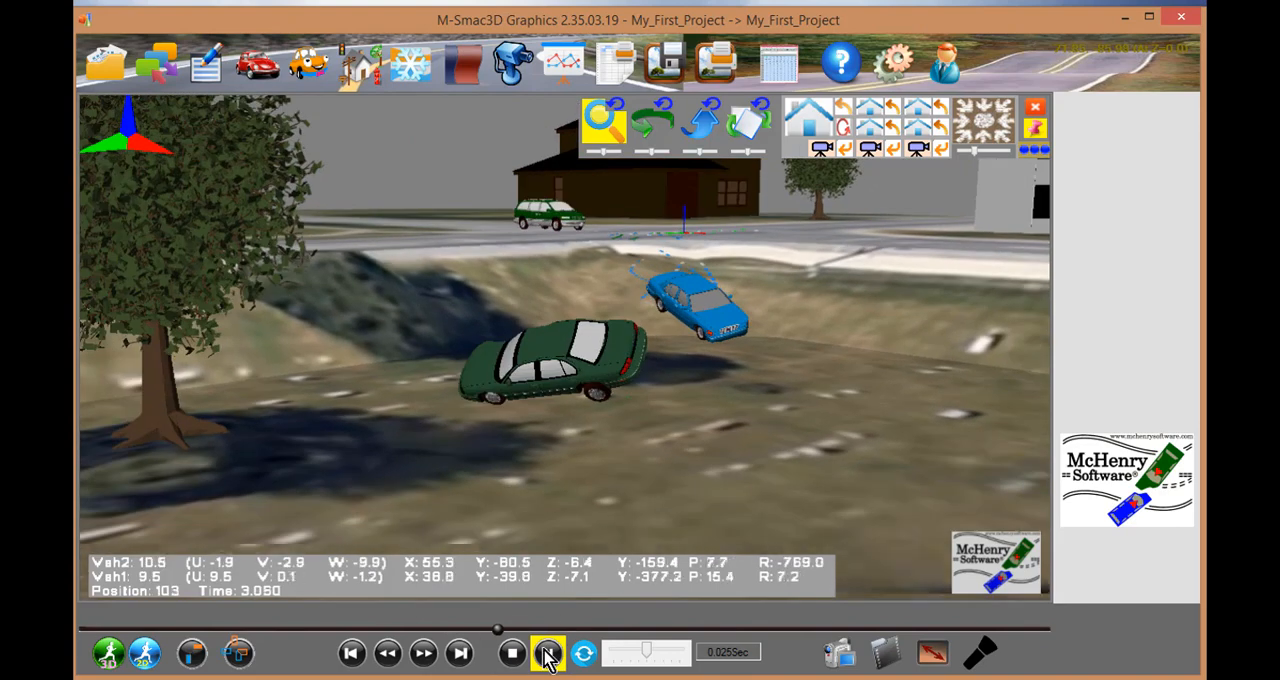
left_click(547, 653)
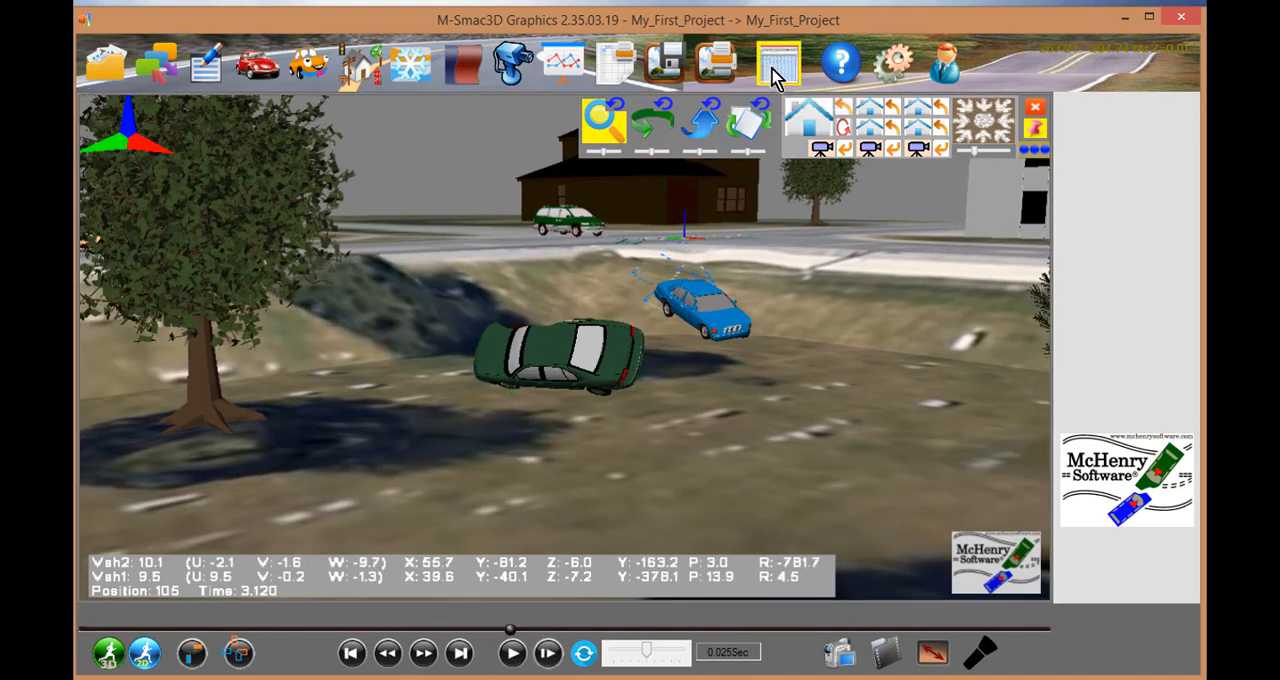
- View the project's input cards in M-Edit3D and return to the graphics view
left_click(777, 66)
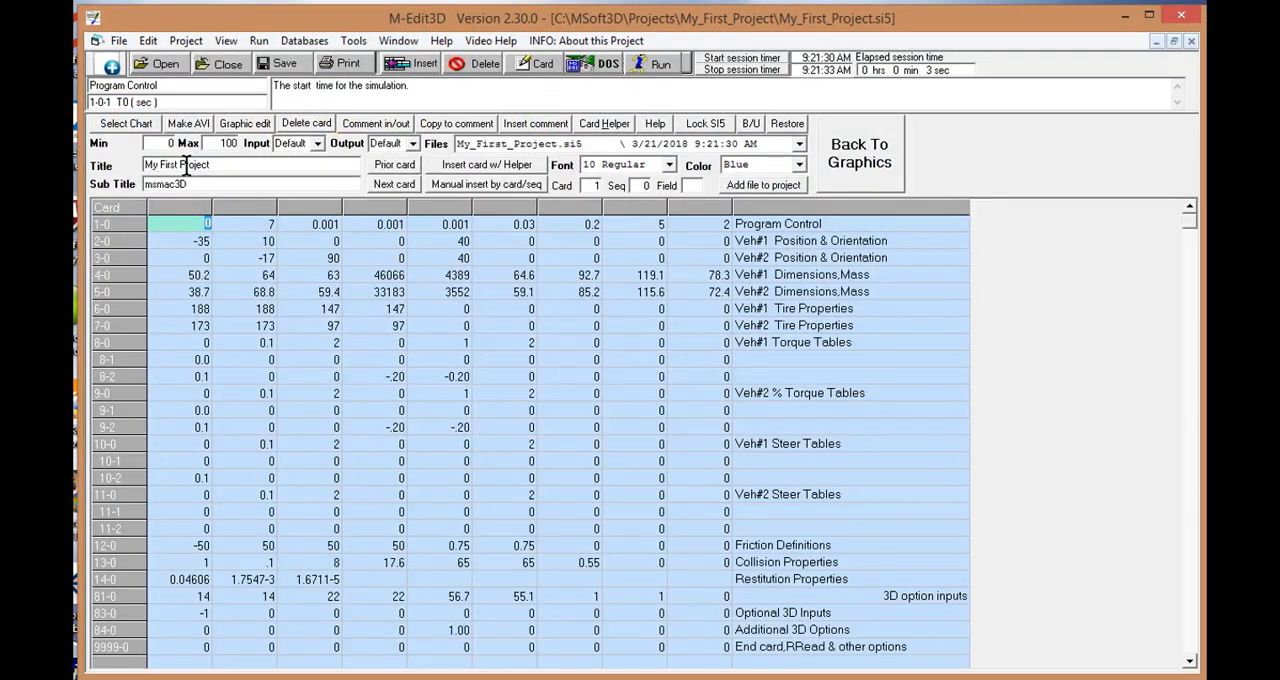
left_click(850, 160)
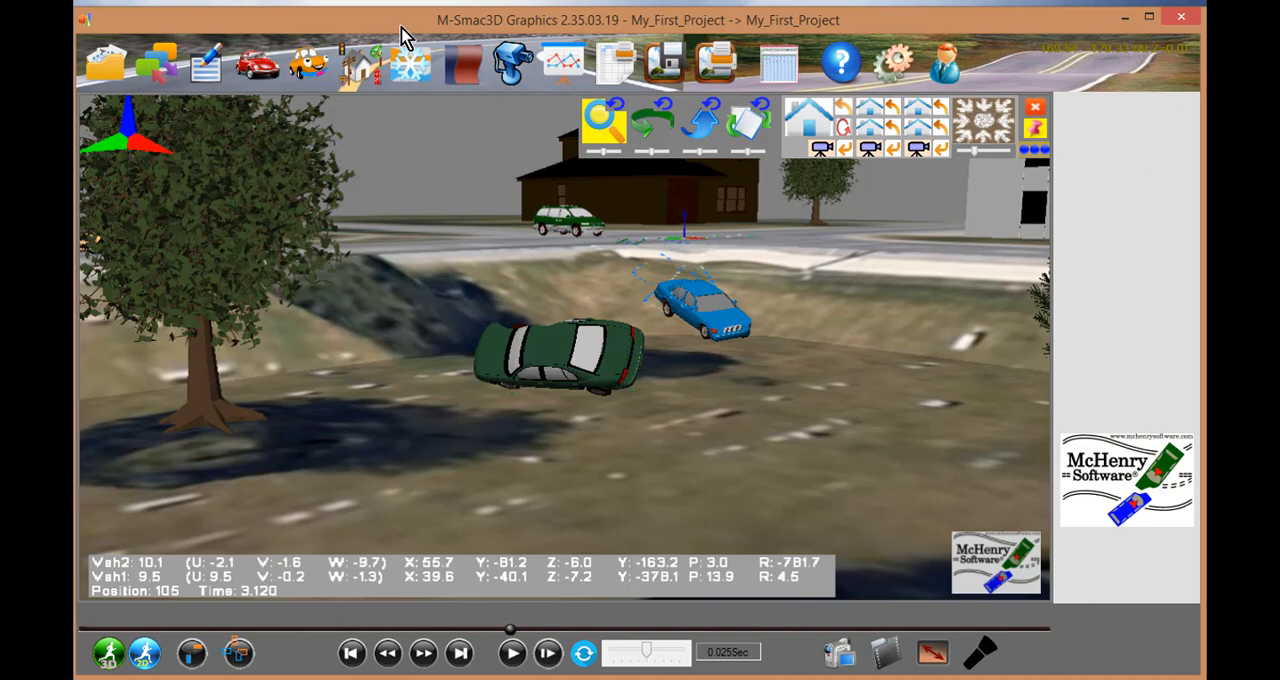
left_click(103, 62)
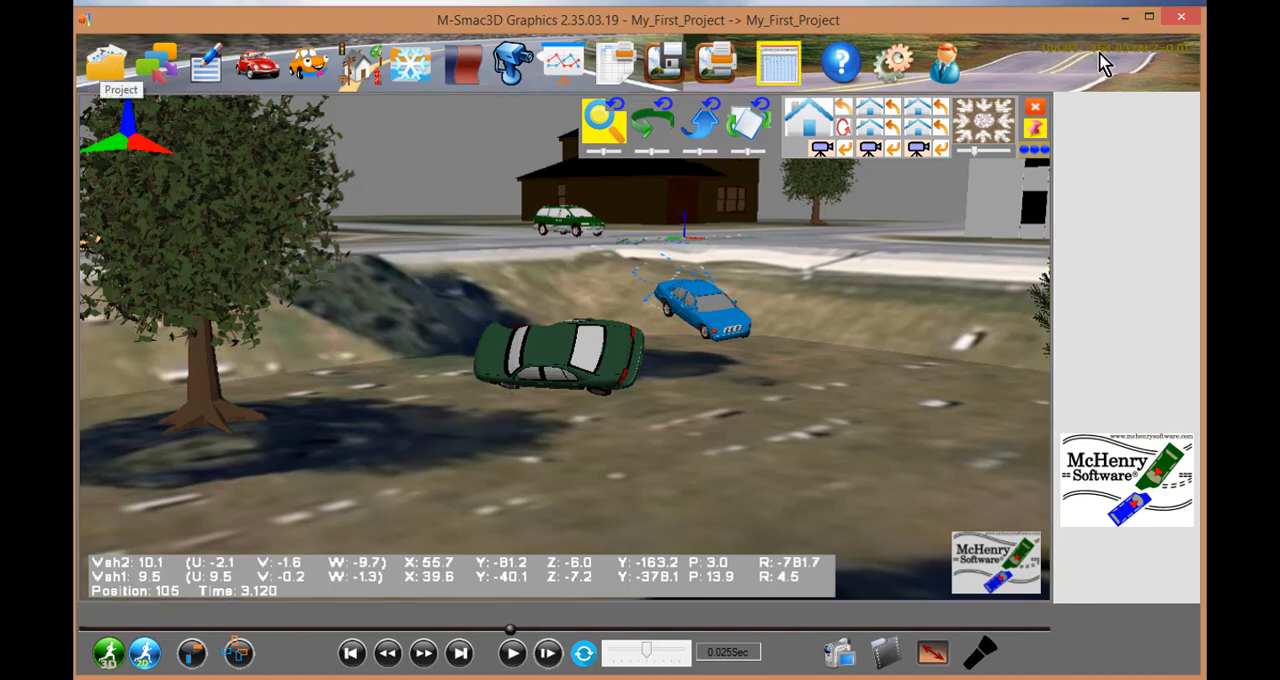
left_click(780, 70)
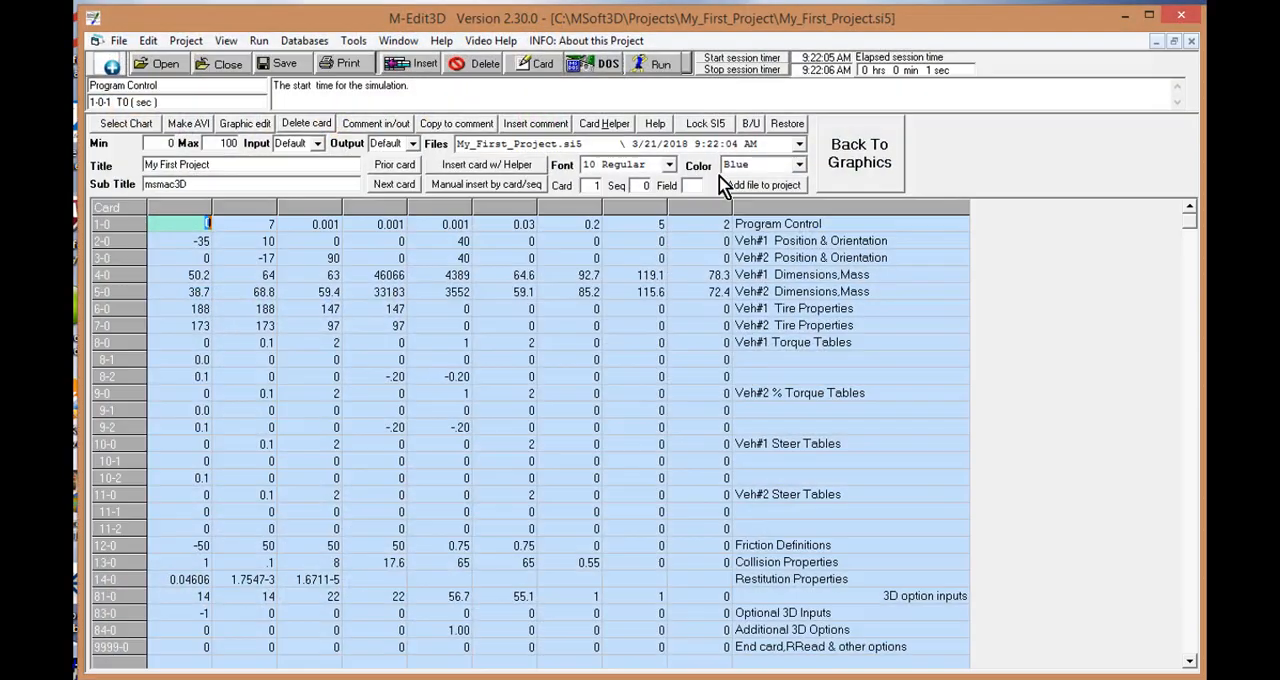
left_click(858, 160)
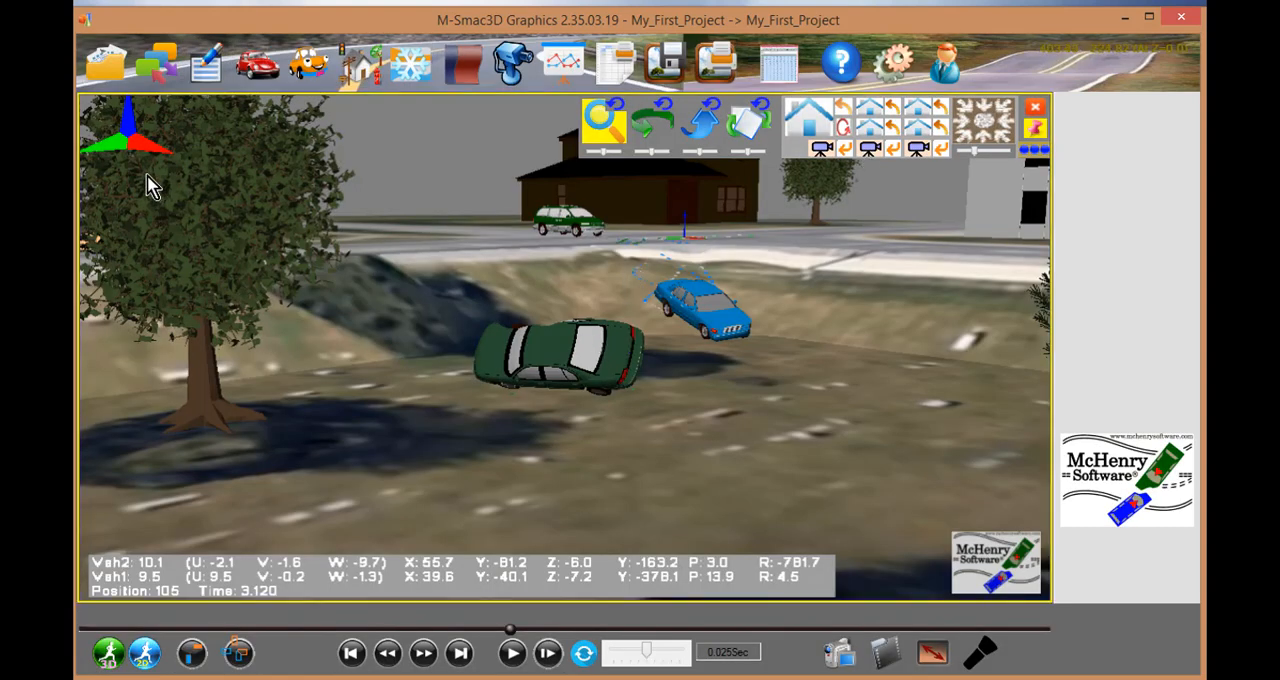
- Start a new project named "any prooject name" in the MSoft3D\Projects folder and proceed to choosing the vehicle models
left_click(105, 60)
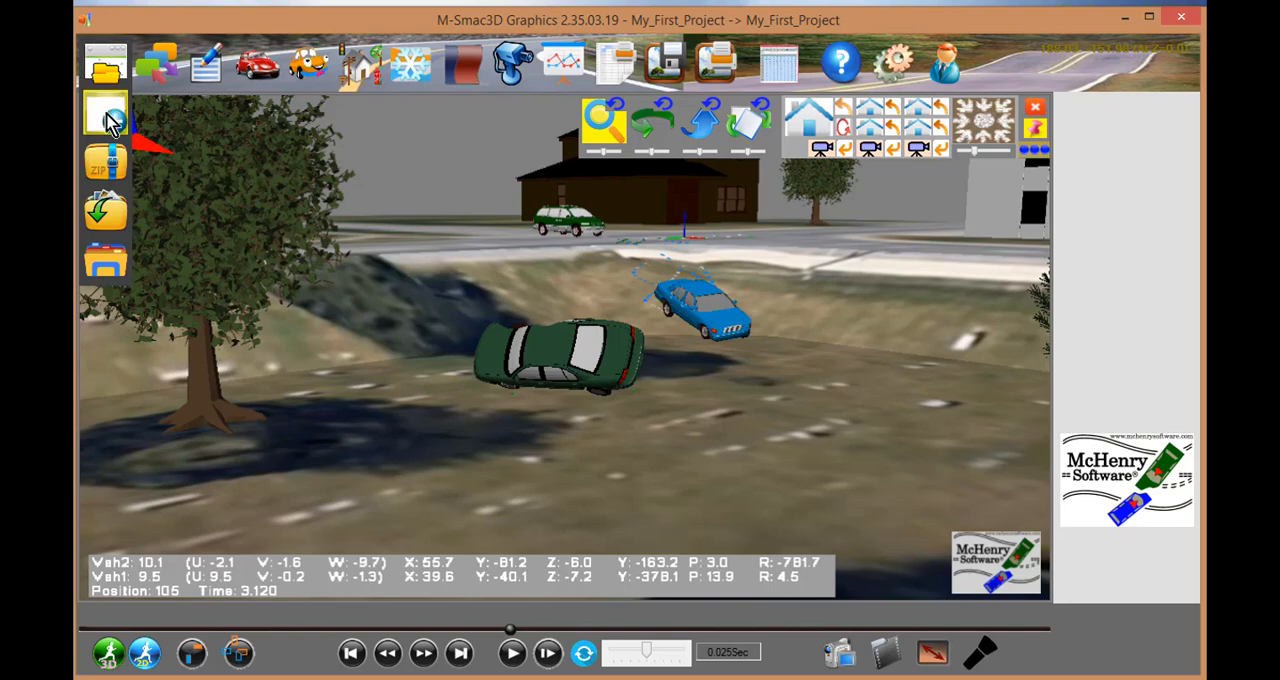
left_click(108, 118)
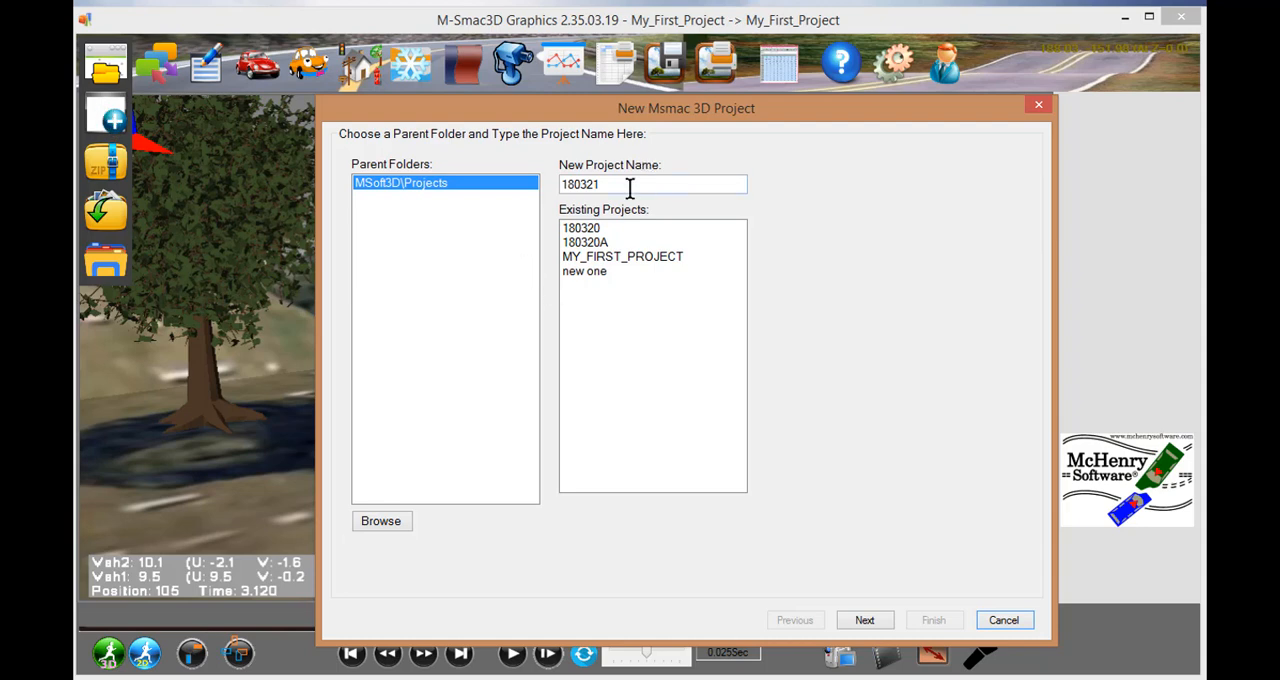
double_click(603, 185)
type("any proojeect name")
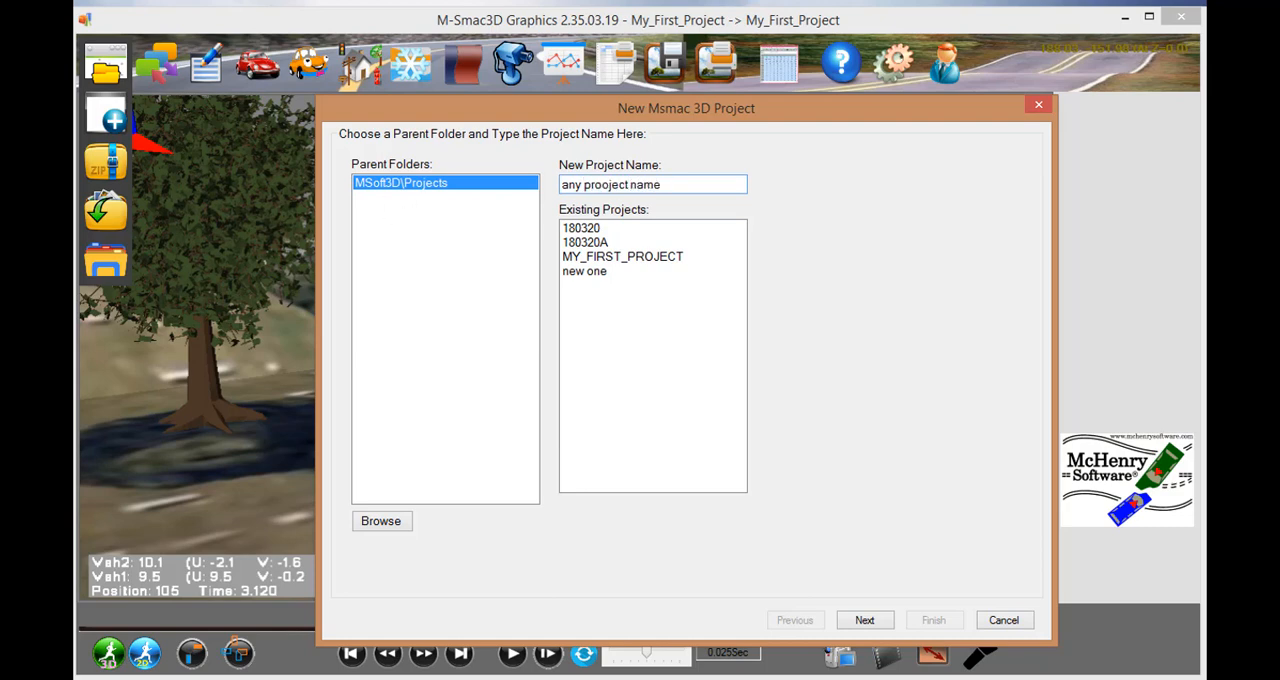
key("BackSpace")
key("BackSpace")
key("BackSpace")
key("BackSpace")
key("BackSpace")
left_click(864, 620)
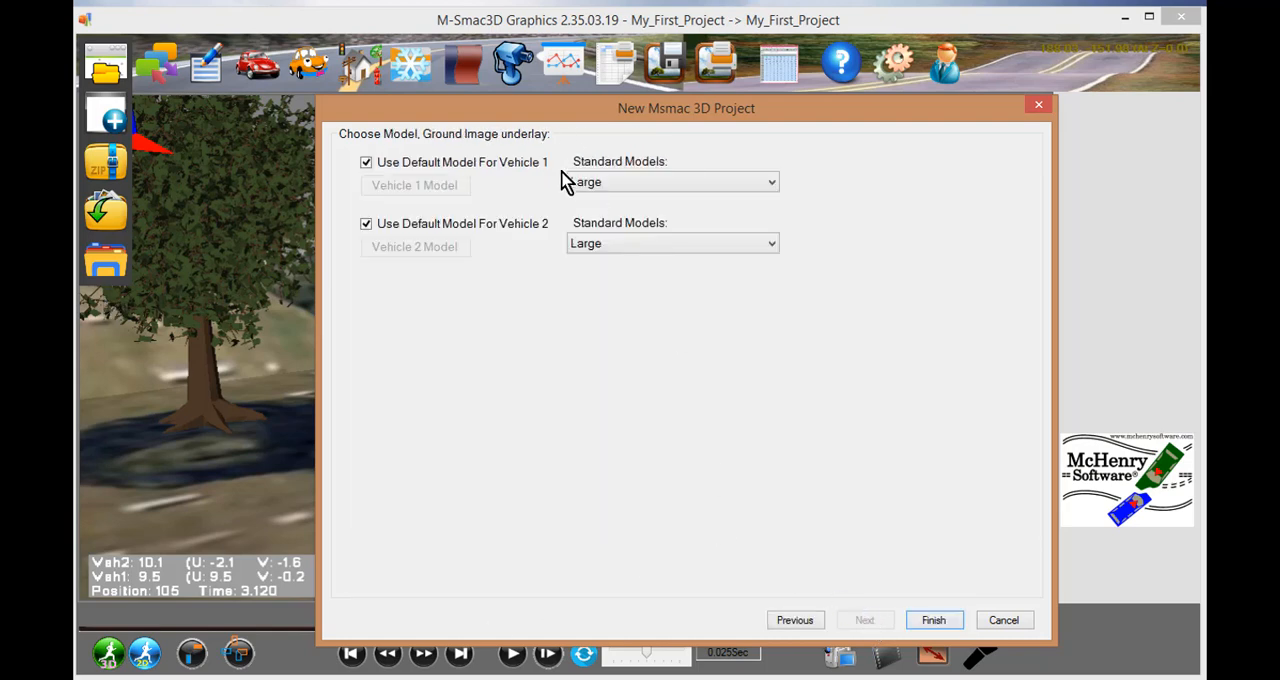
- Turn off the default model for Vehicle 1 and select the 2002_Ford_Mustang.M3D model file instead
left_click(367, 163)
left_click(368, 163)
left_click(771, 185)
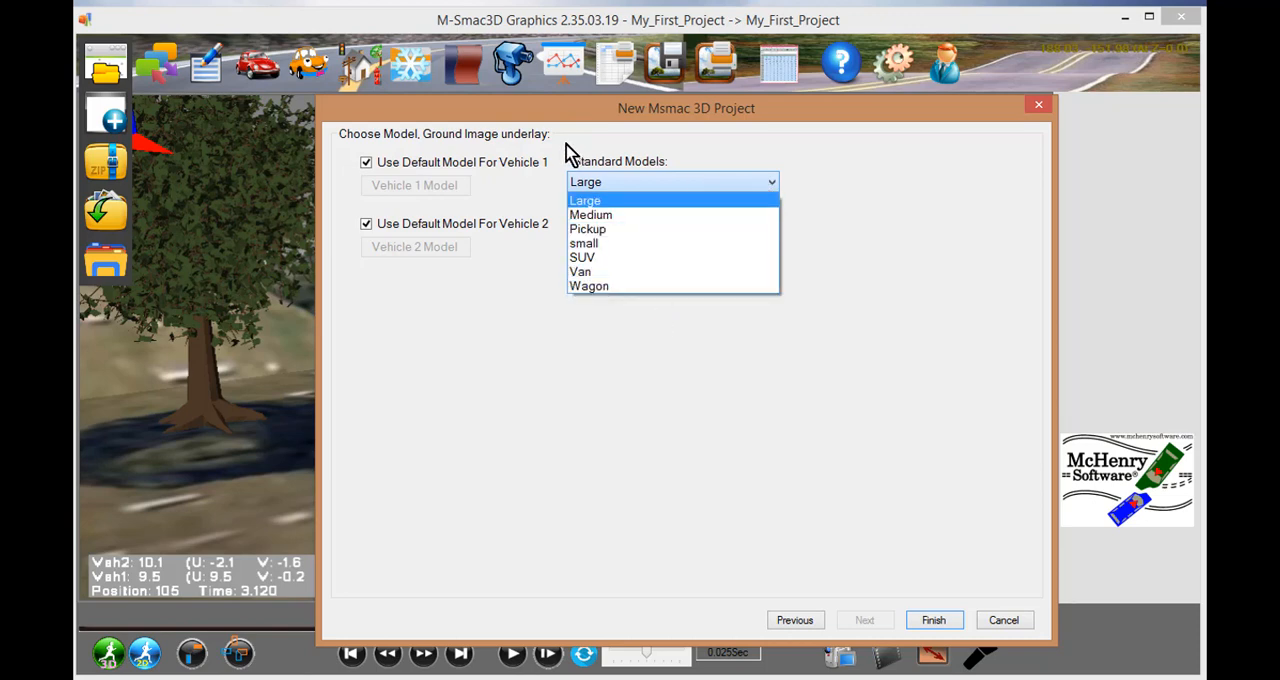
left_click(362, 165)
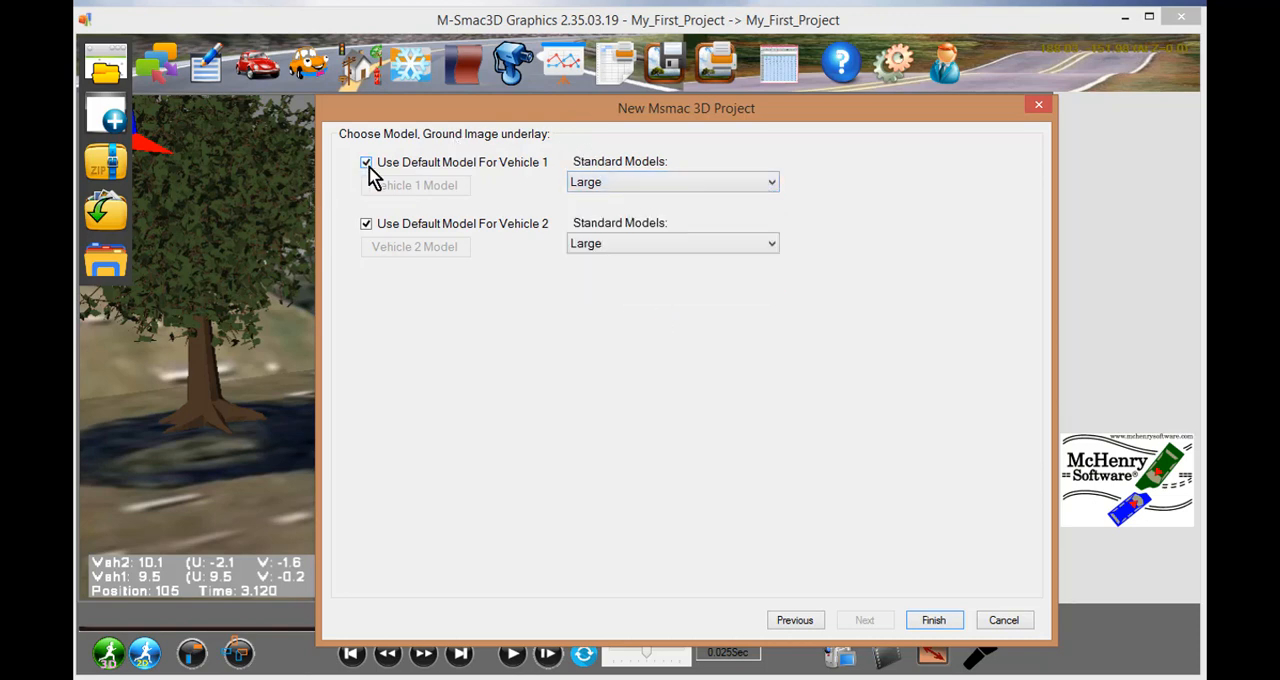
left_click(366, 166)
left_click(380, 190)
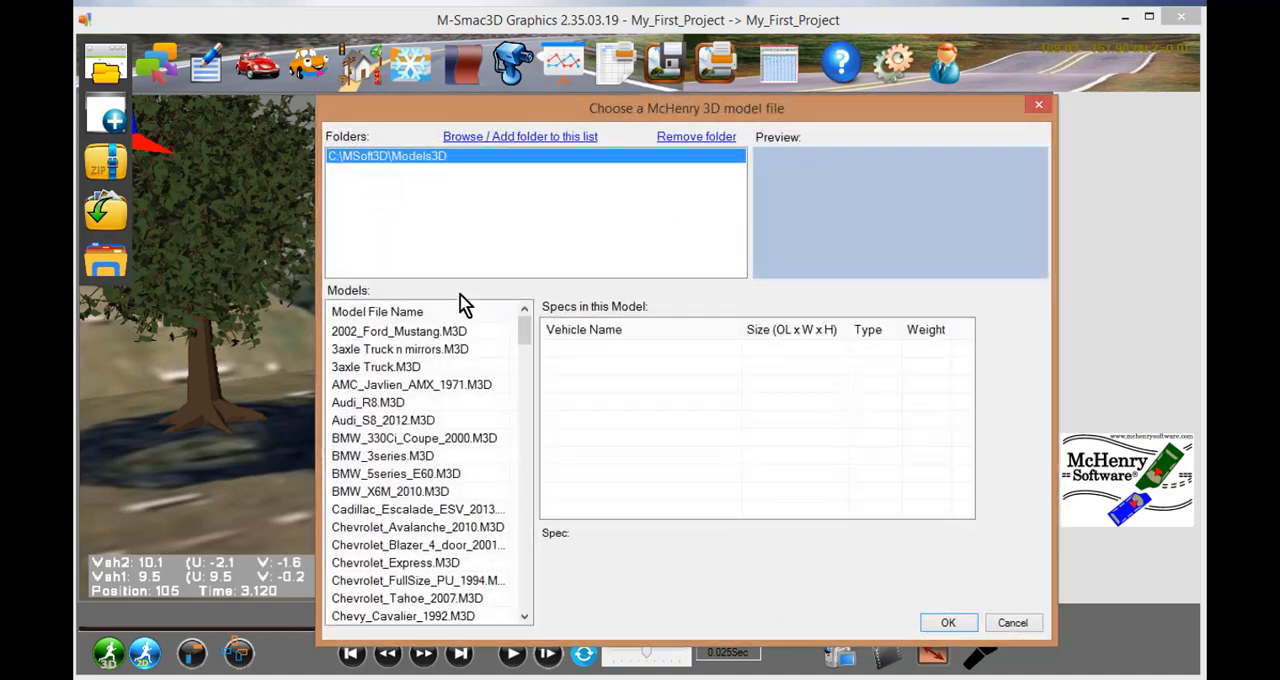
mouse_move(521, 338)
left_mouse_down()
mouse_move(531, 604)
mouse_move(531, 316)
left_mouse_up()
left_click(404, 330)
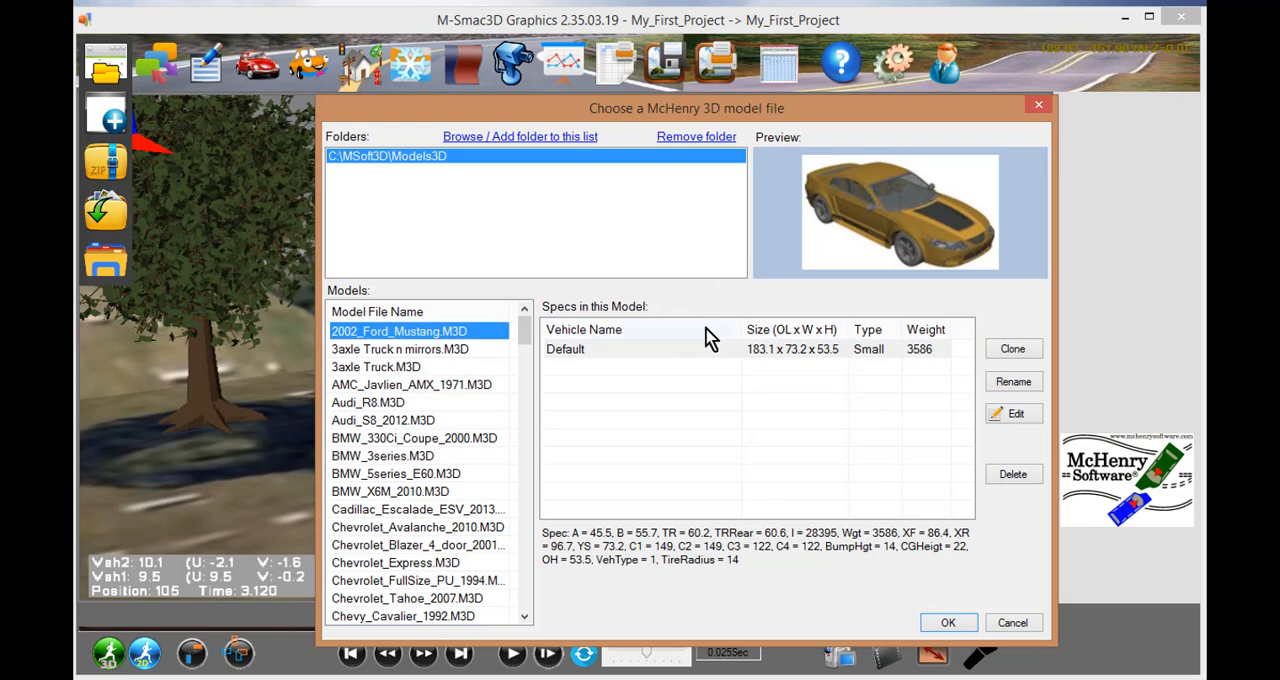
- Open the Mustang's specifications for editing and search the vehicle database for "mustang", browsing the matching models
left_click(1013, 418)
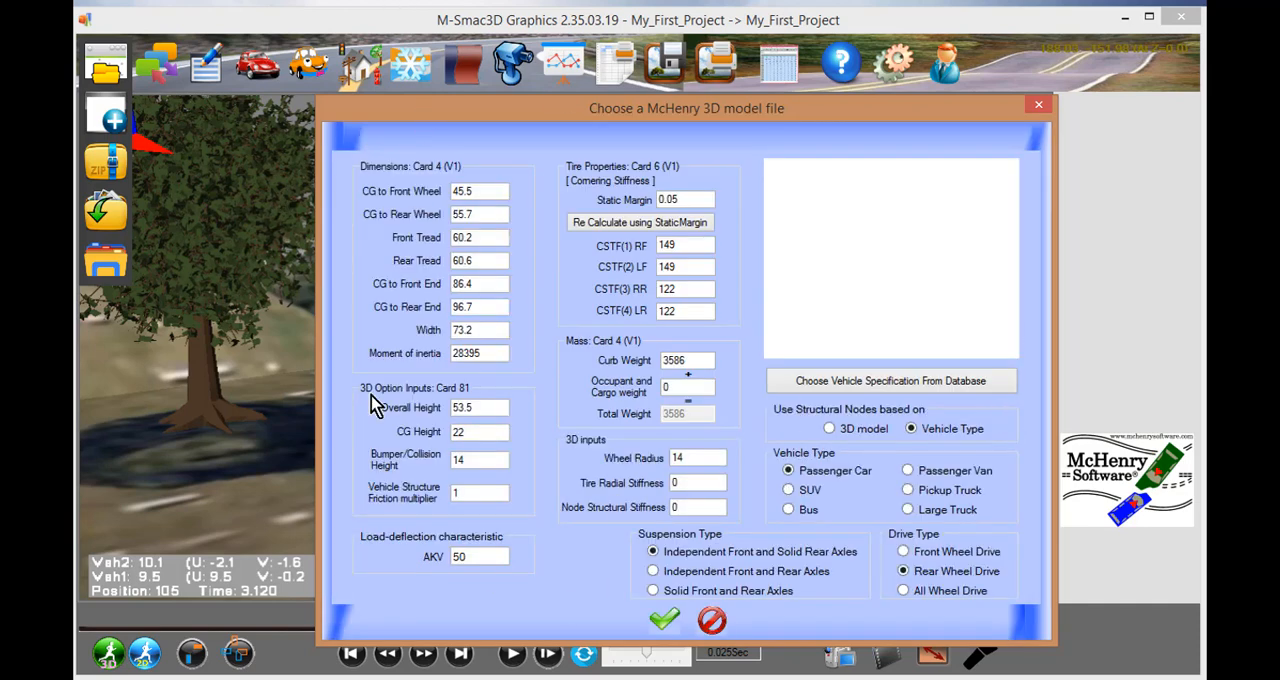
left_click(876, 391)
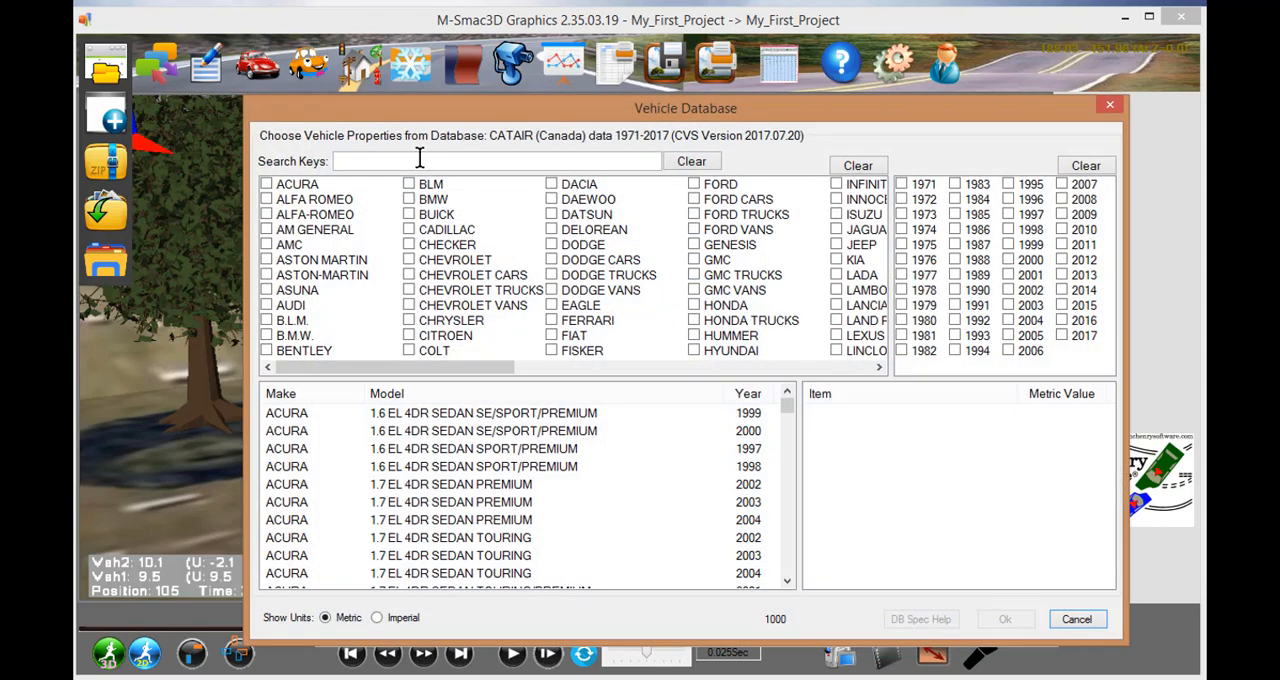
left_click(420, 158)
type("mus")
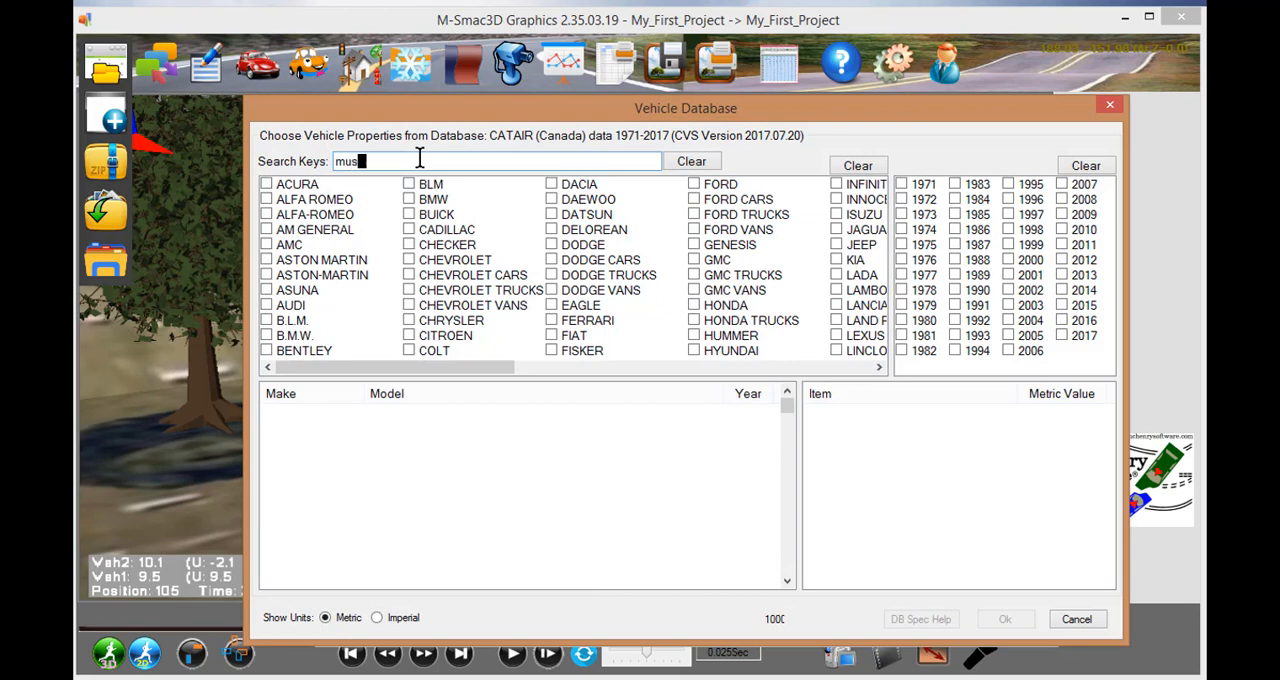
type("tan")
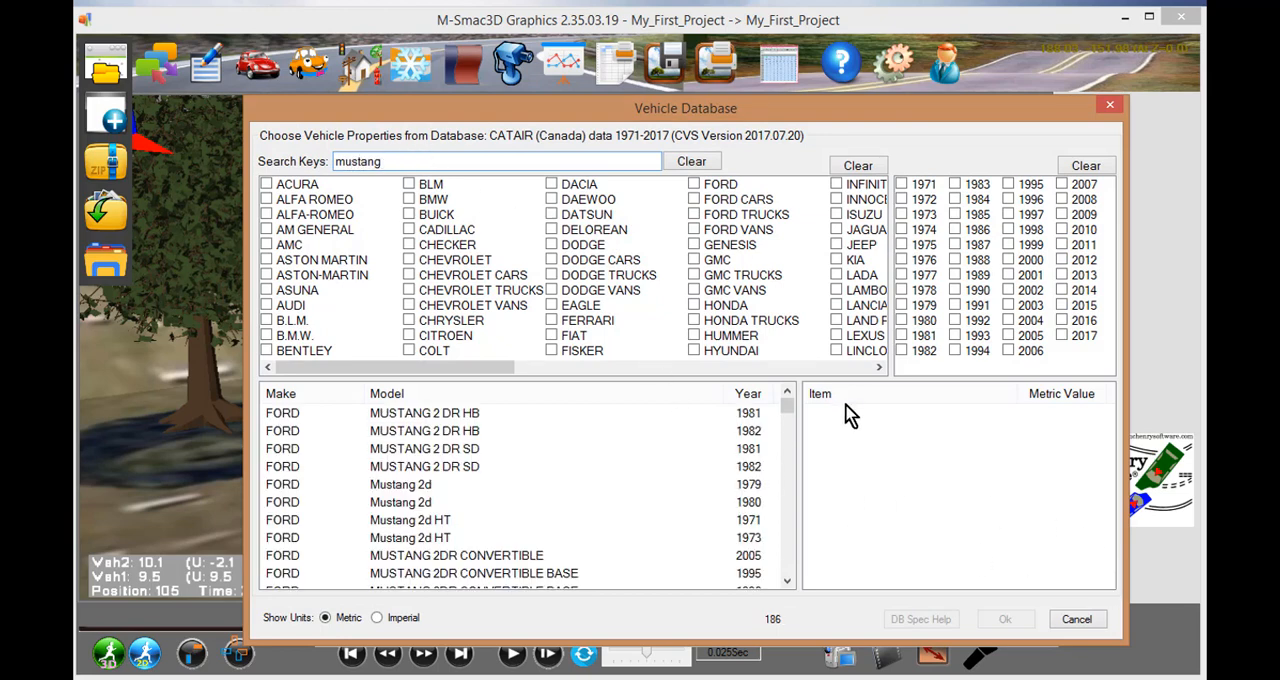
type("g")
left_click_drag(789, 410, 790, 465)
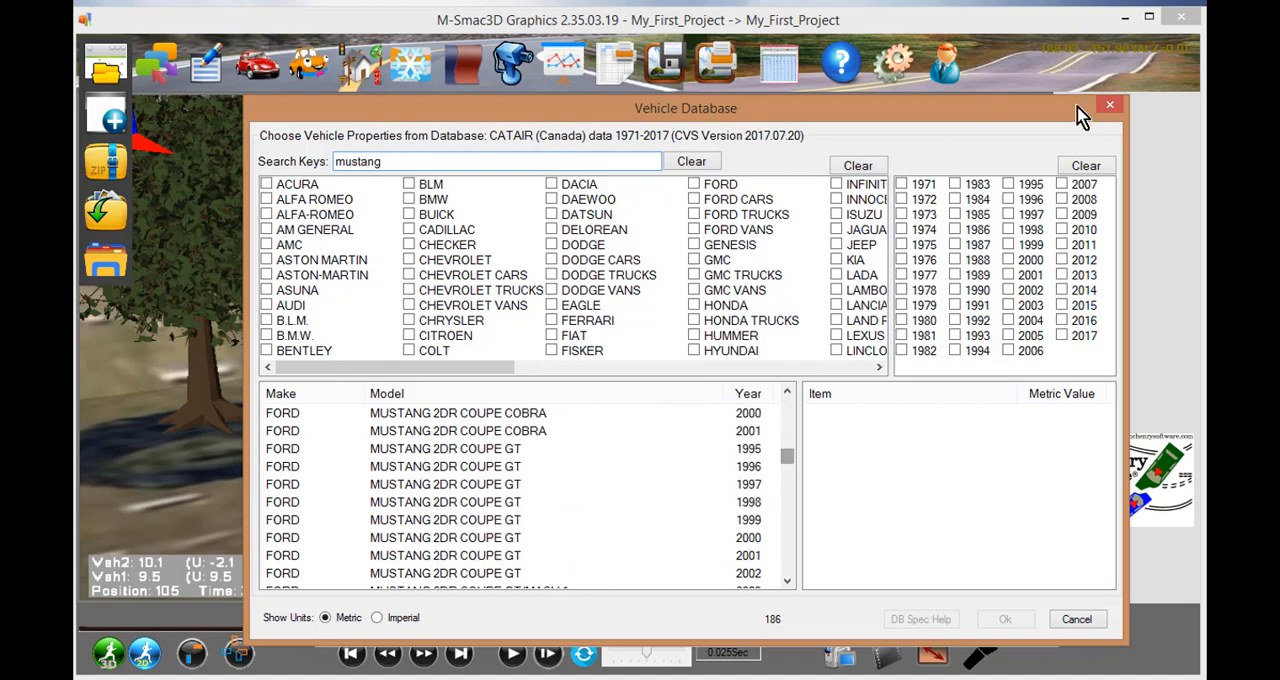
- Leave the vehicle database without choosing an entry, and accept the Mustang with its existing specifications as the Vehicle 1 model
left_click(1110, 108)
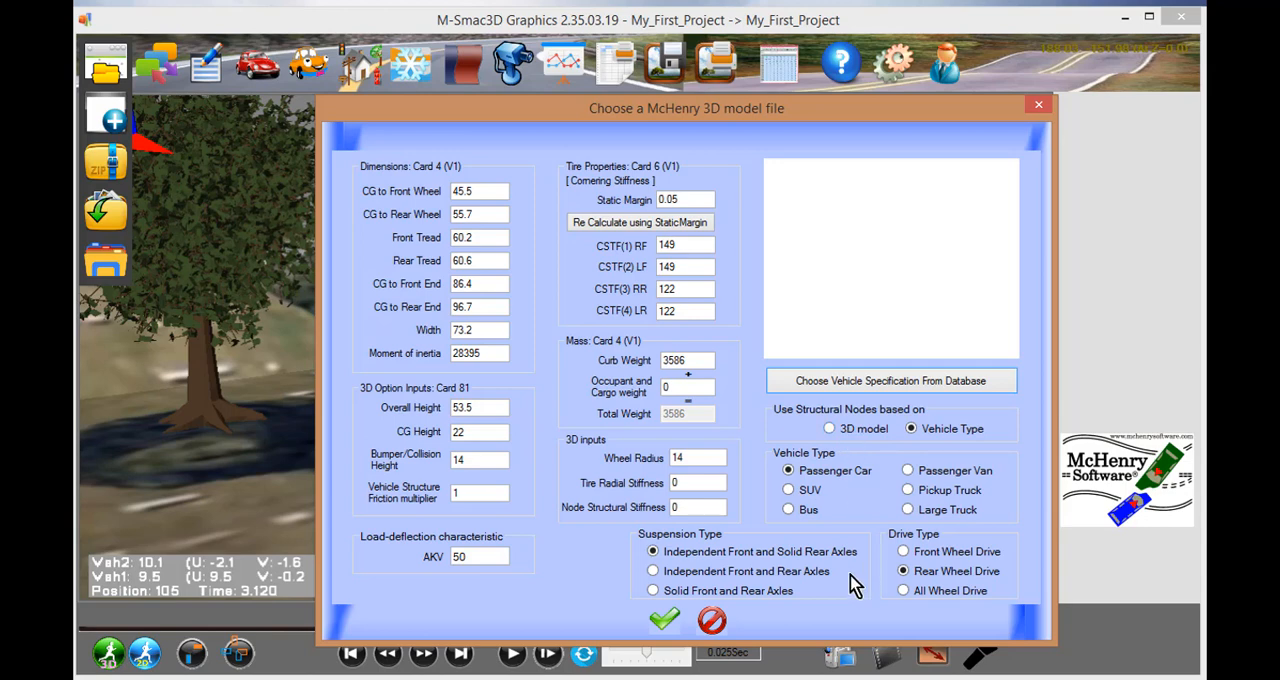
left_click(667, 621)
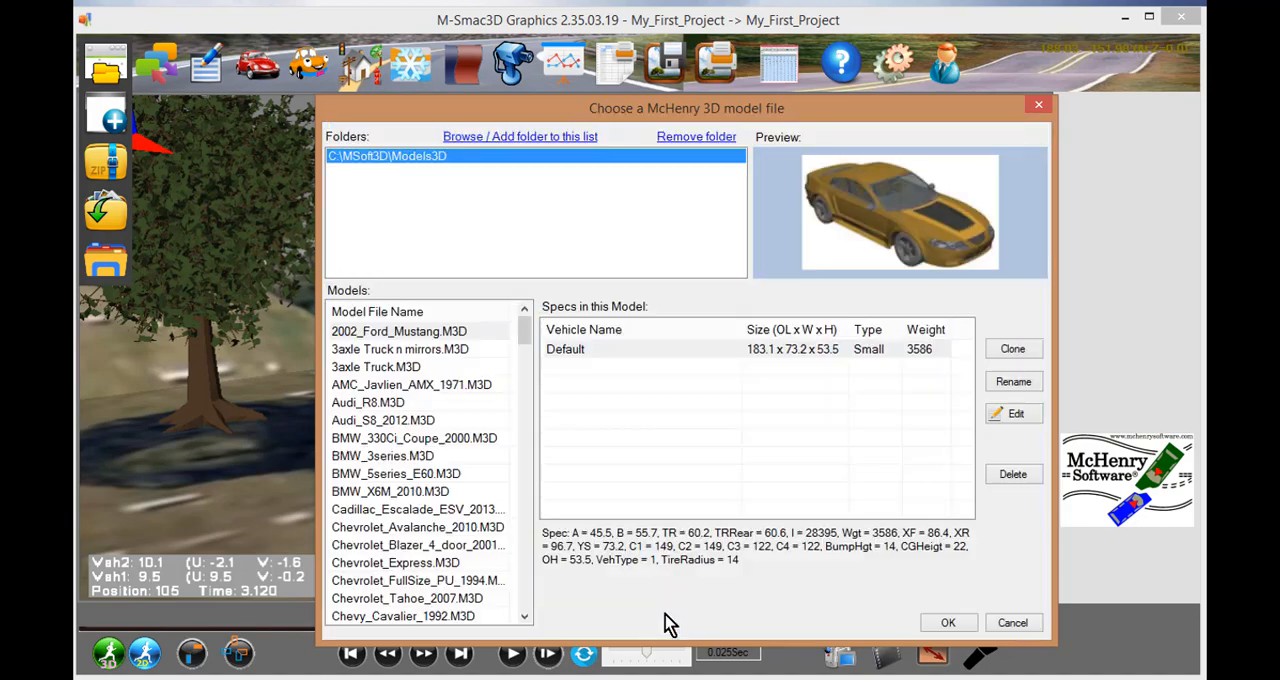
left_click(947, 622)
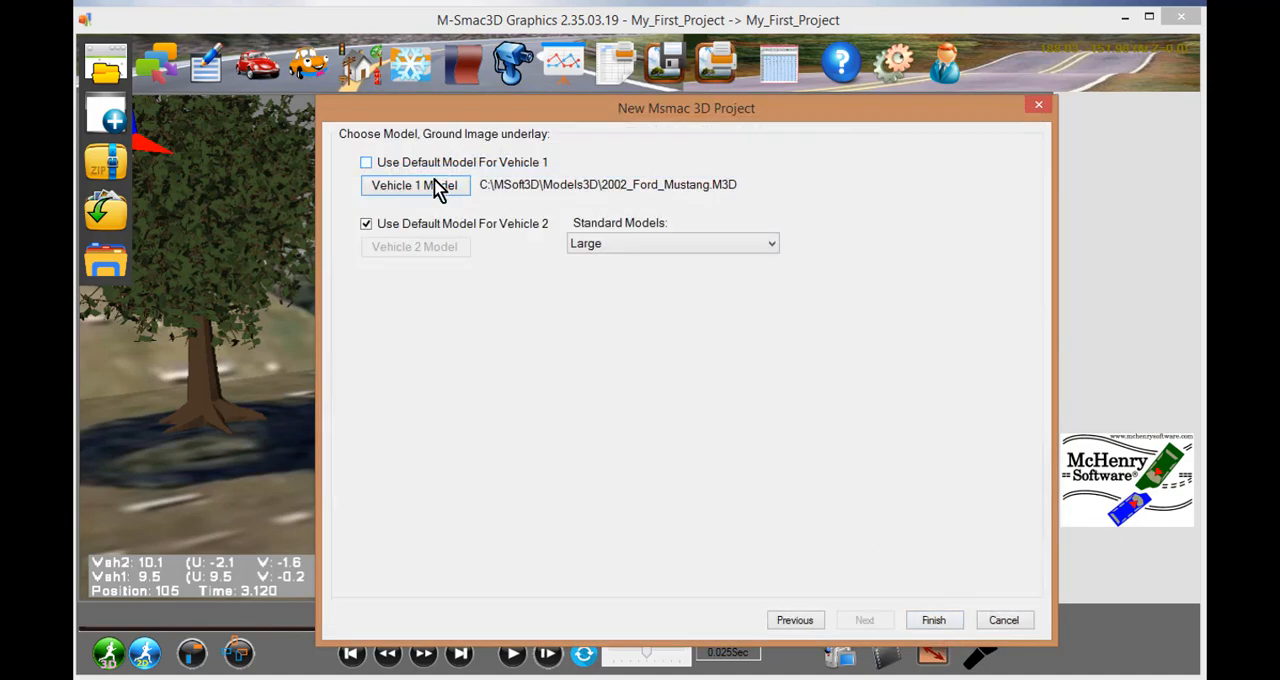
- Turn off the default model for Vehicle 2 and select the BMW_3series.M3D model file instead
left_click(366, 224)
left_click(388, 252)
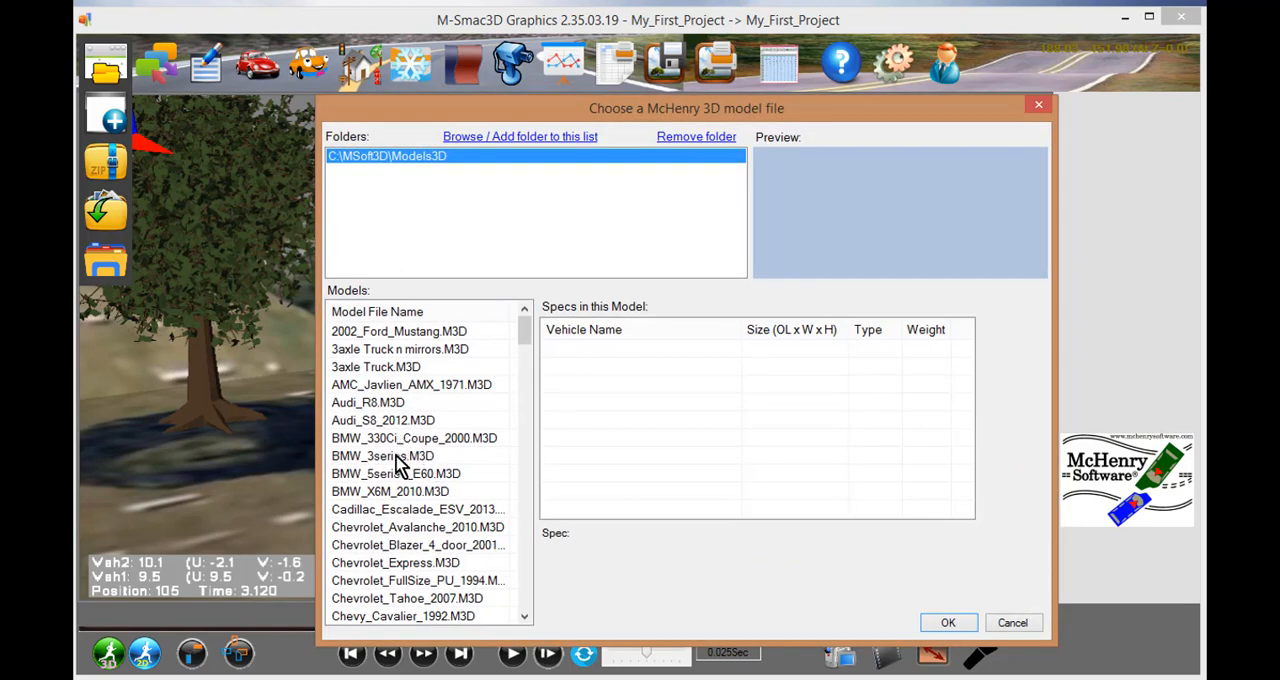
left_click(402, 457)
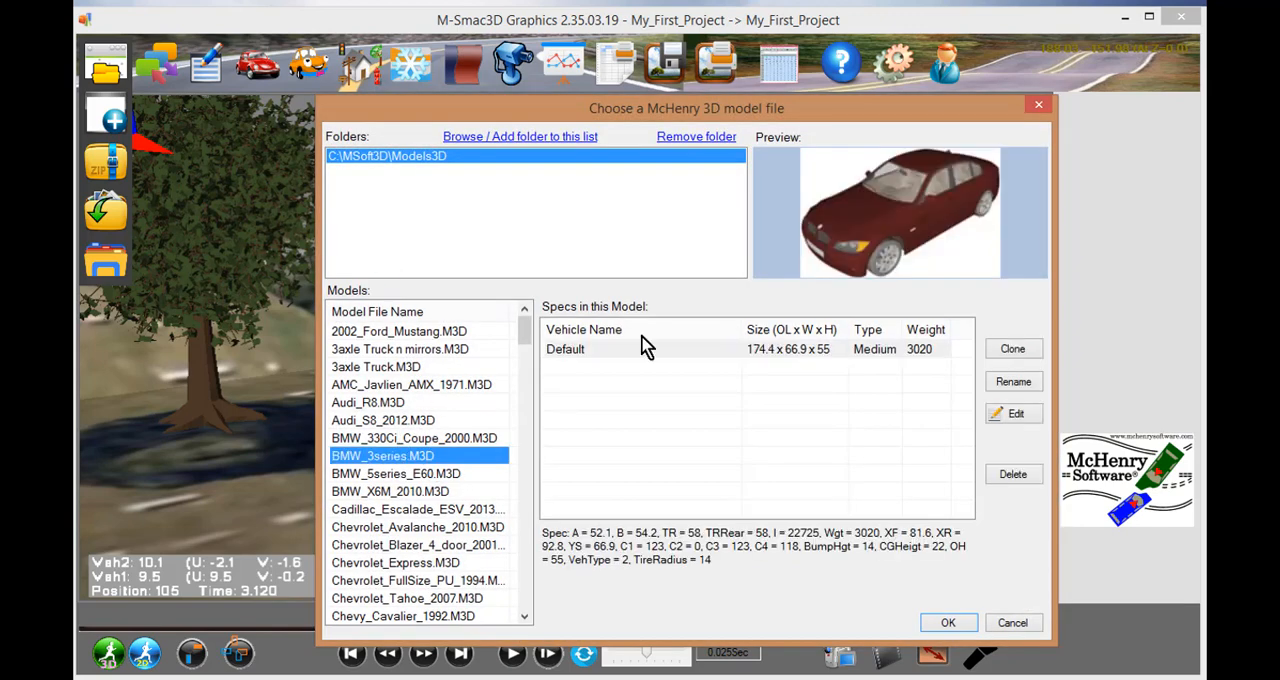
- Edit the BMW's specifications by filtering the vehicle database to BMW and loading the 1998 328i 4DR SEDAN entry
left_click(1008, 415)
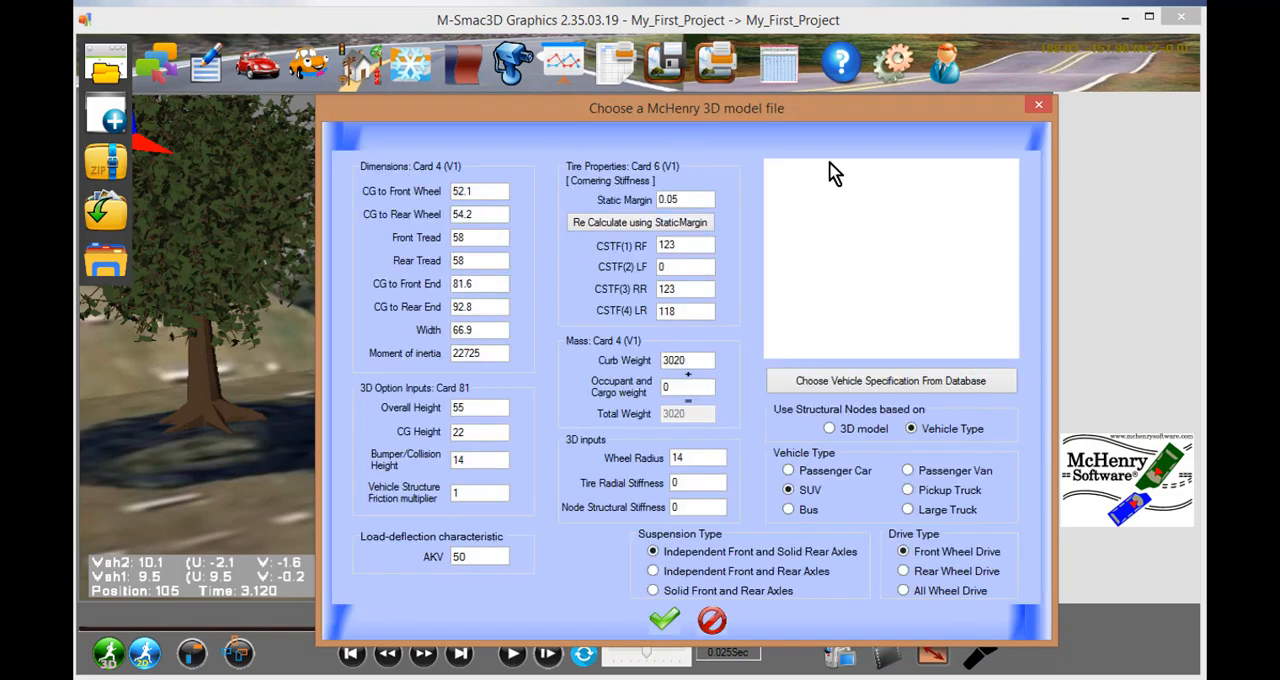
left_click_drag(672, 267, 583, 273)
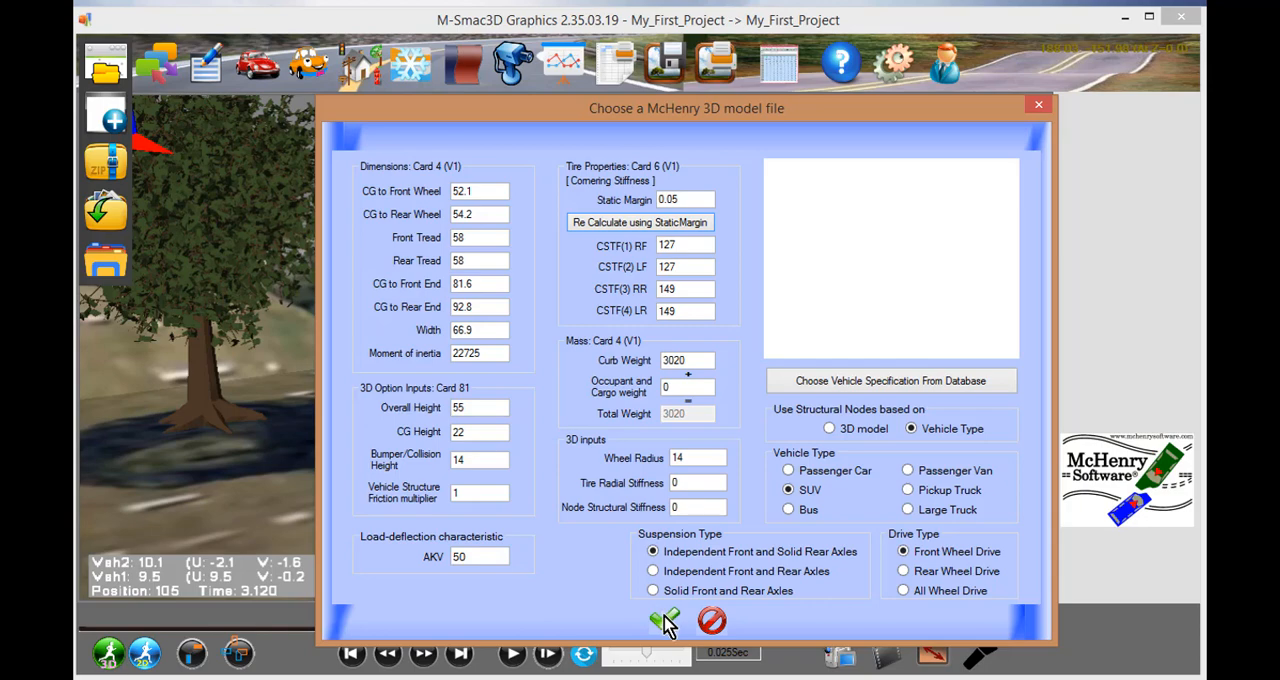
left_click(806, 388)
left_click(409, 200)
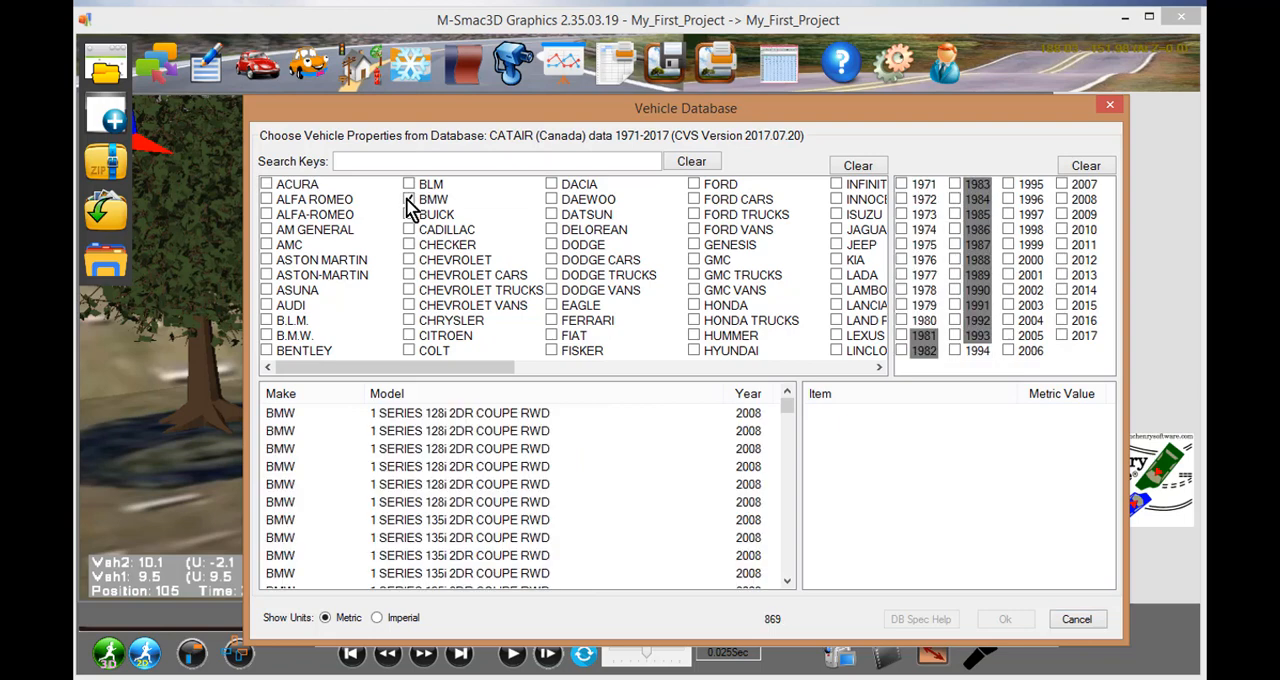
left_click_drag(790, 406, 799, 458)
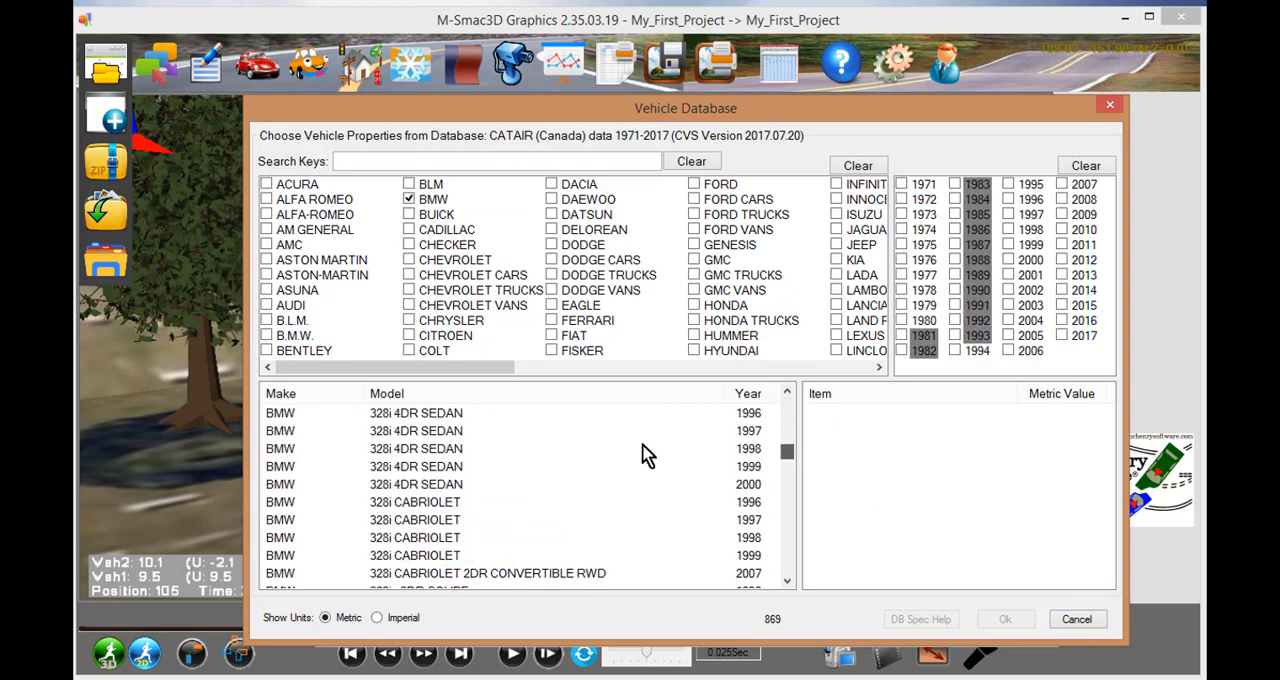
left_click(483, 449)
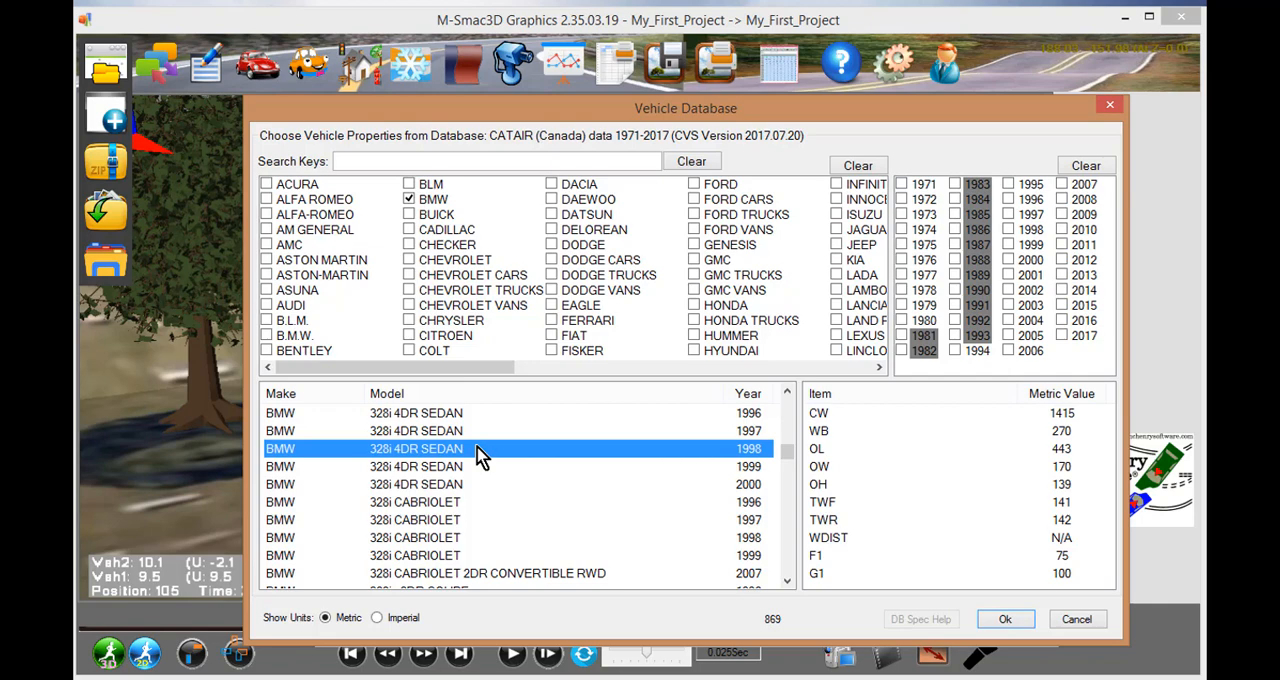
left_click(1006, 621)
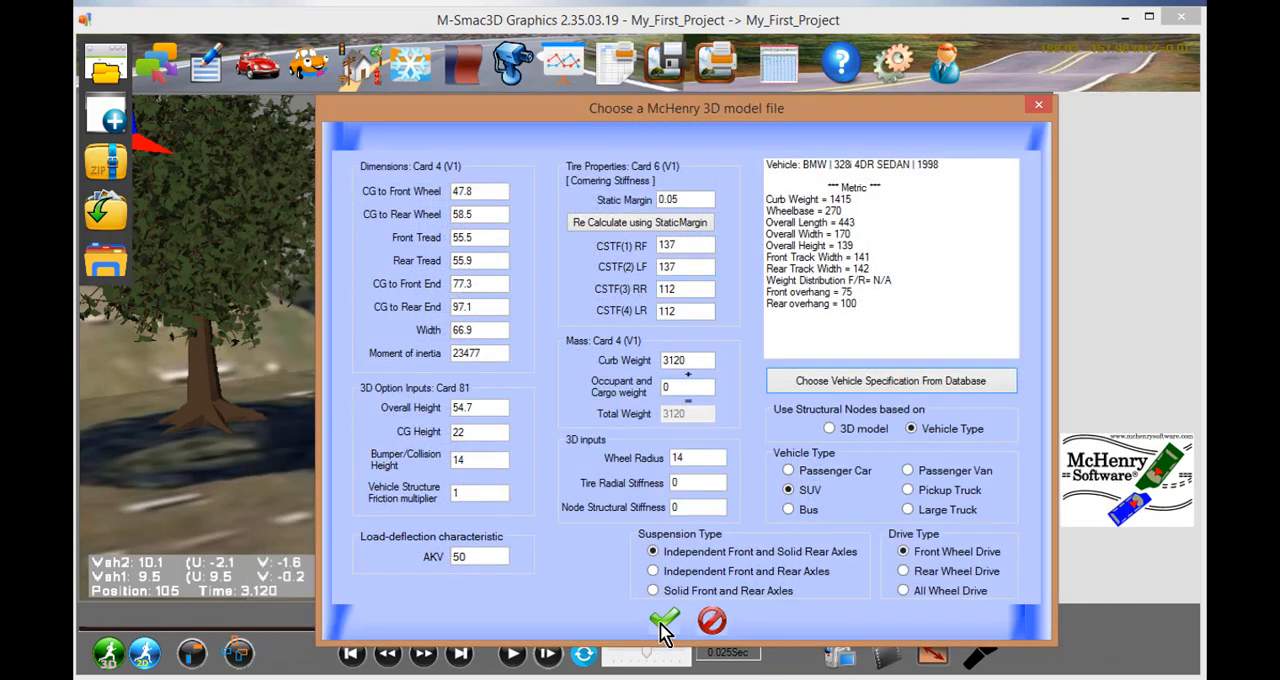
- Accept the BMW's specifications and model for Vehicle 2, and finish creating the new project
left_click(664, 622)
left_click(948, 620)
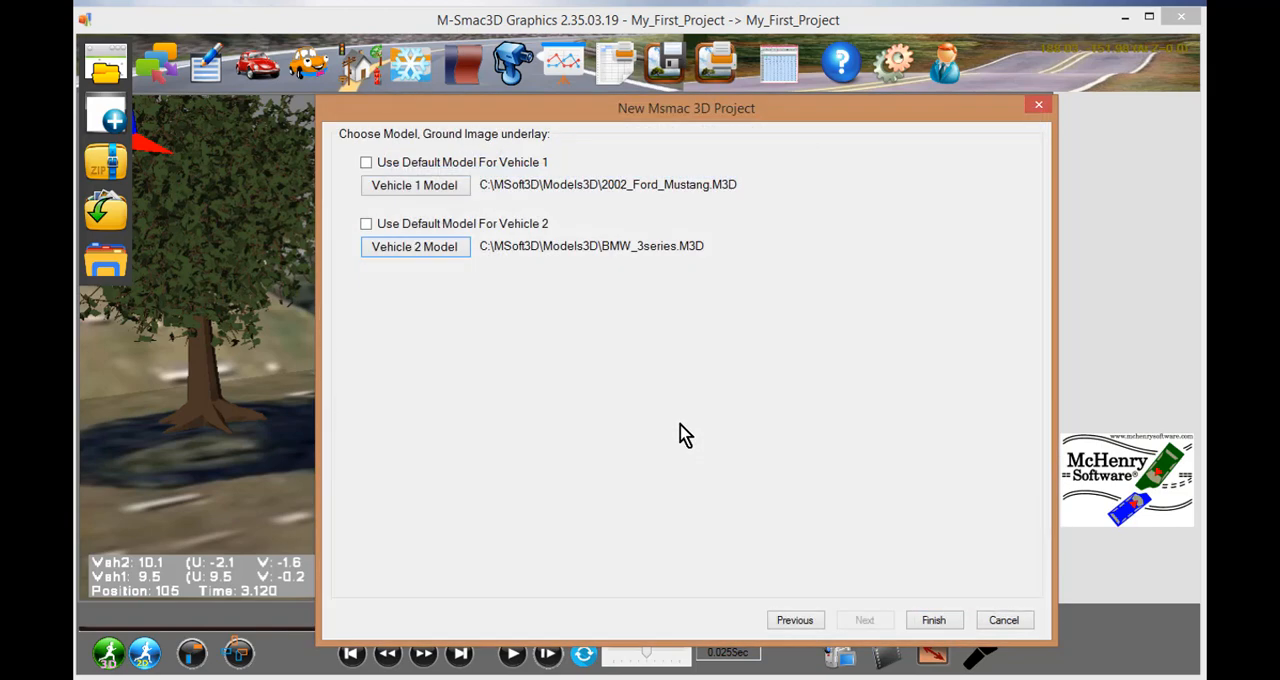
left_click(933, 621)
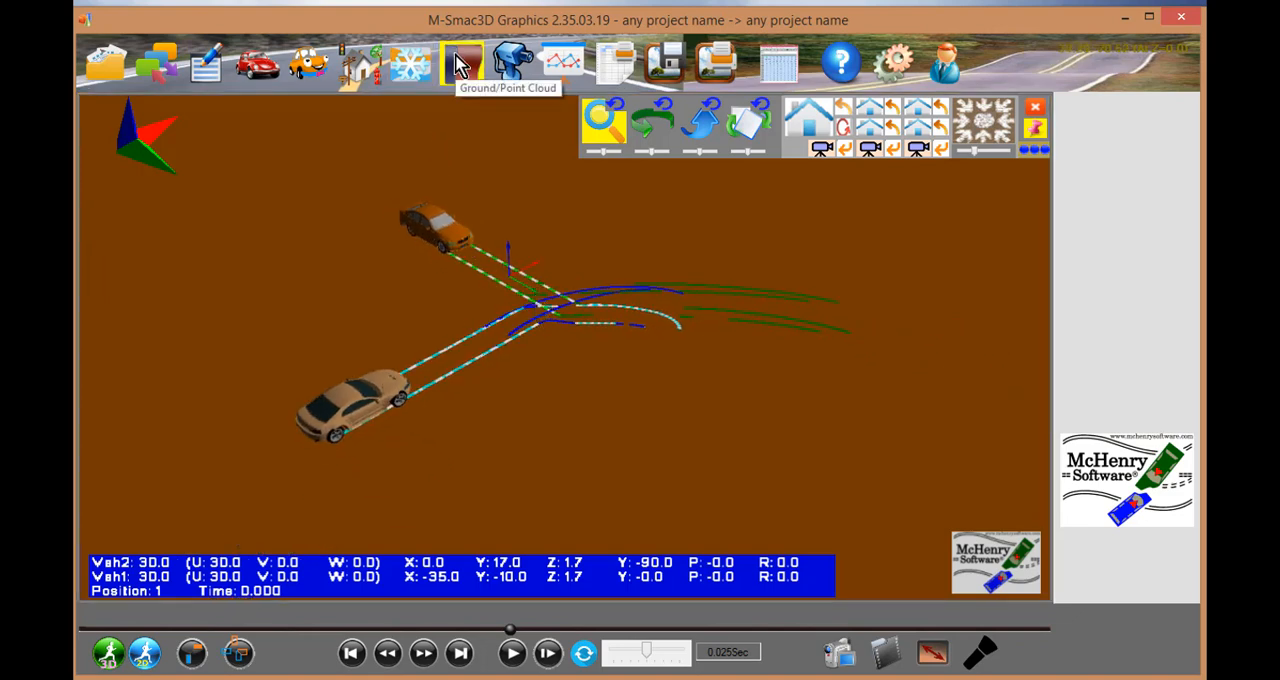
- Look through the ground images in the MSoft3D\Images folder for adding terrain from an image, and close it without loading one
left_click(460, 65)
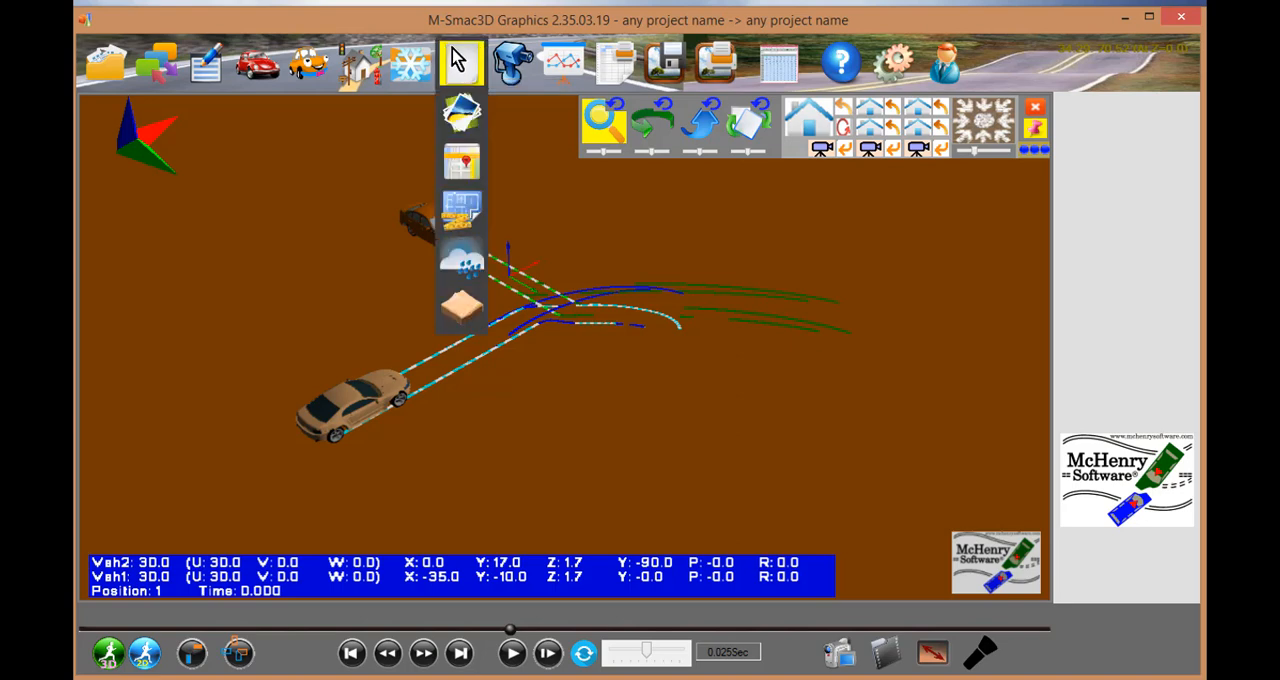
left_click(465, 116)
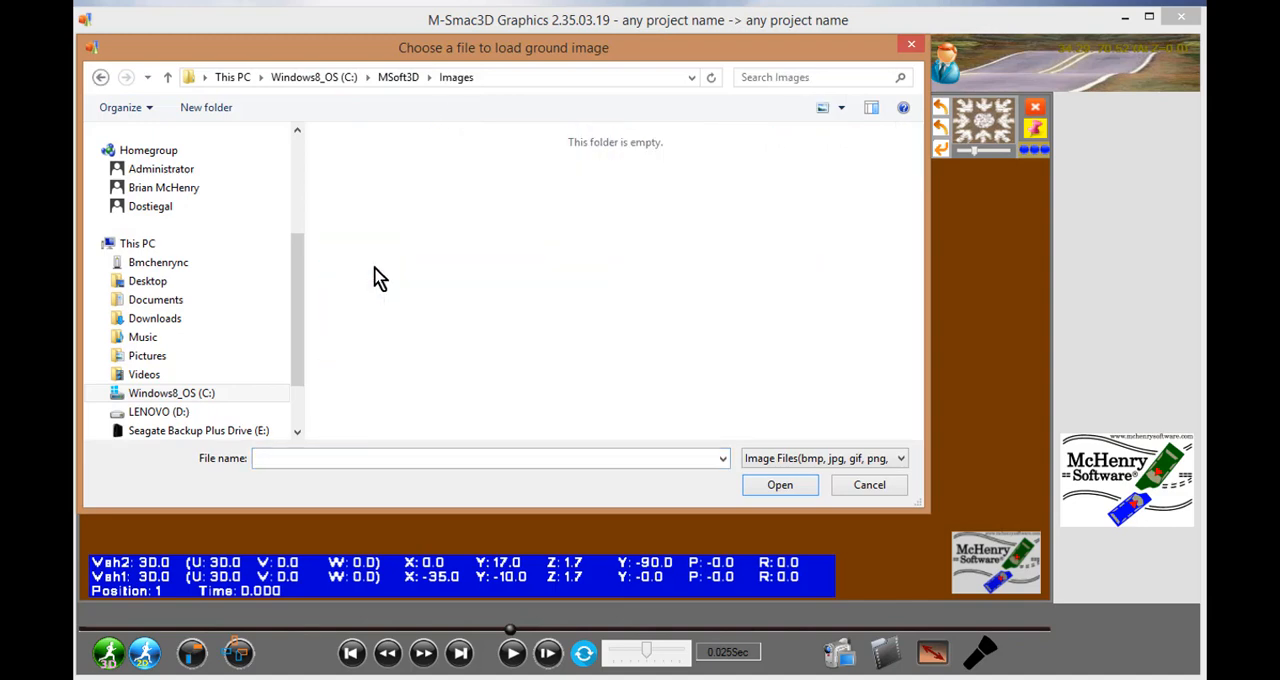
scroll(628, 272, "down", 10)
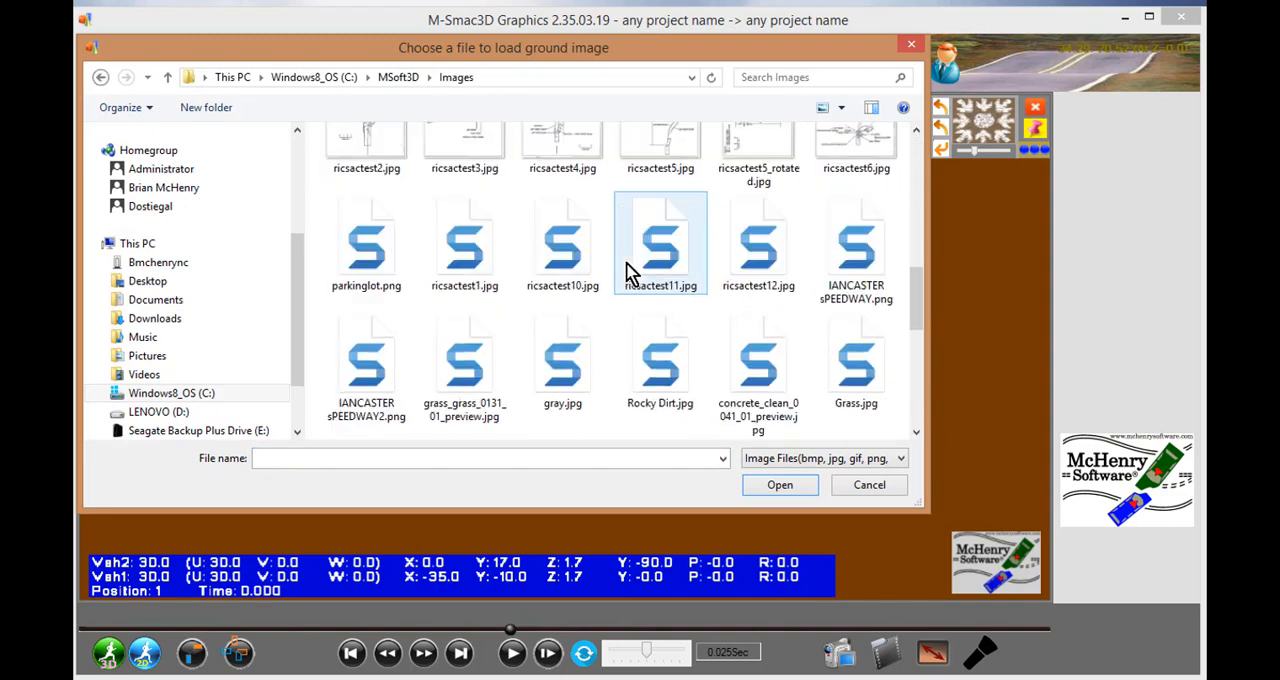
scroll(450, 272, "down", 3)
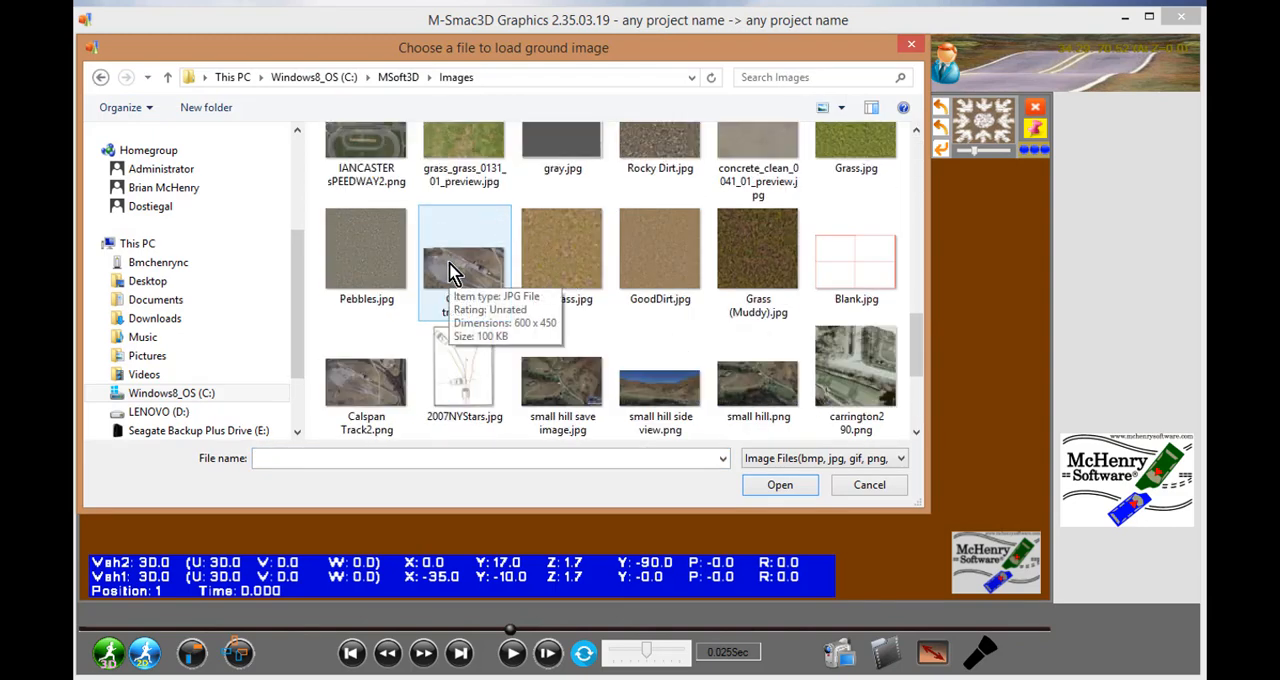
scroll(450, 272, "up", 2)
scroll(450, 272, "up", 10)
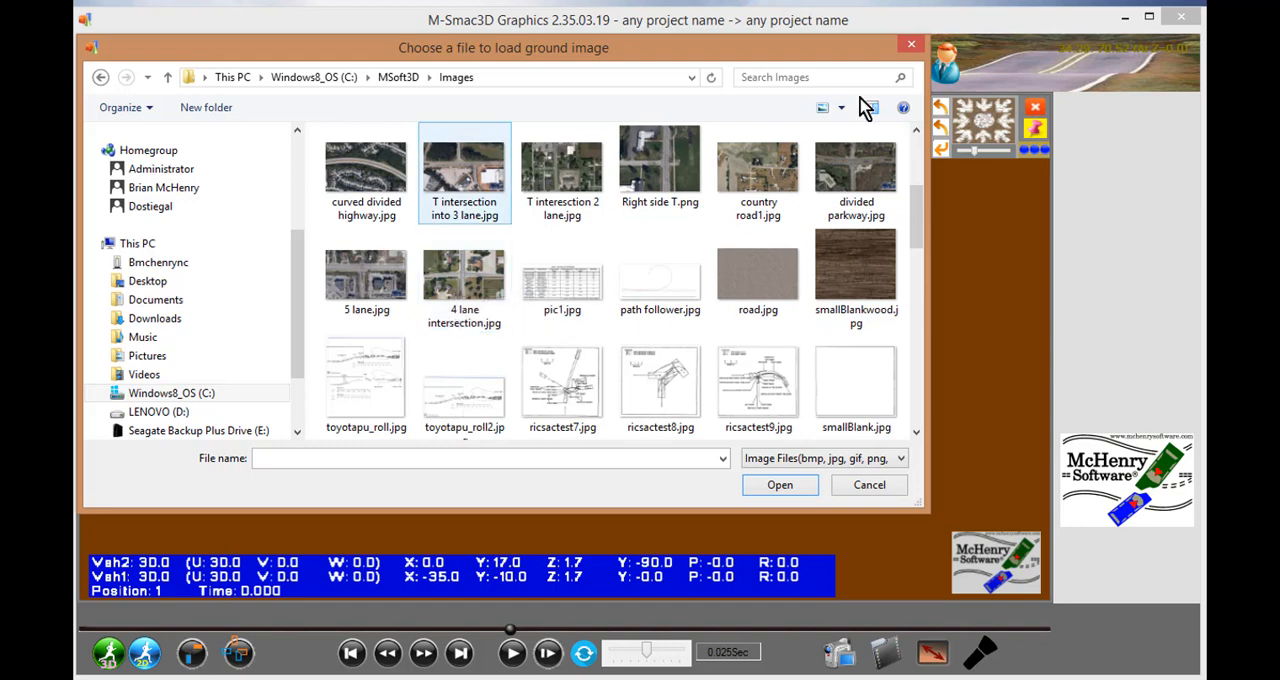
left_click(912, 45)
- Start adding terrain from a map, search for "main transit" and narrow the area to about 610 x 458 feet around Main St and Caesar Blvd
left_click(462, 63)
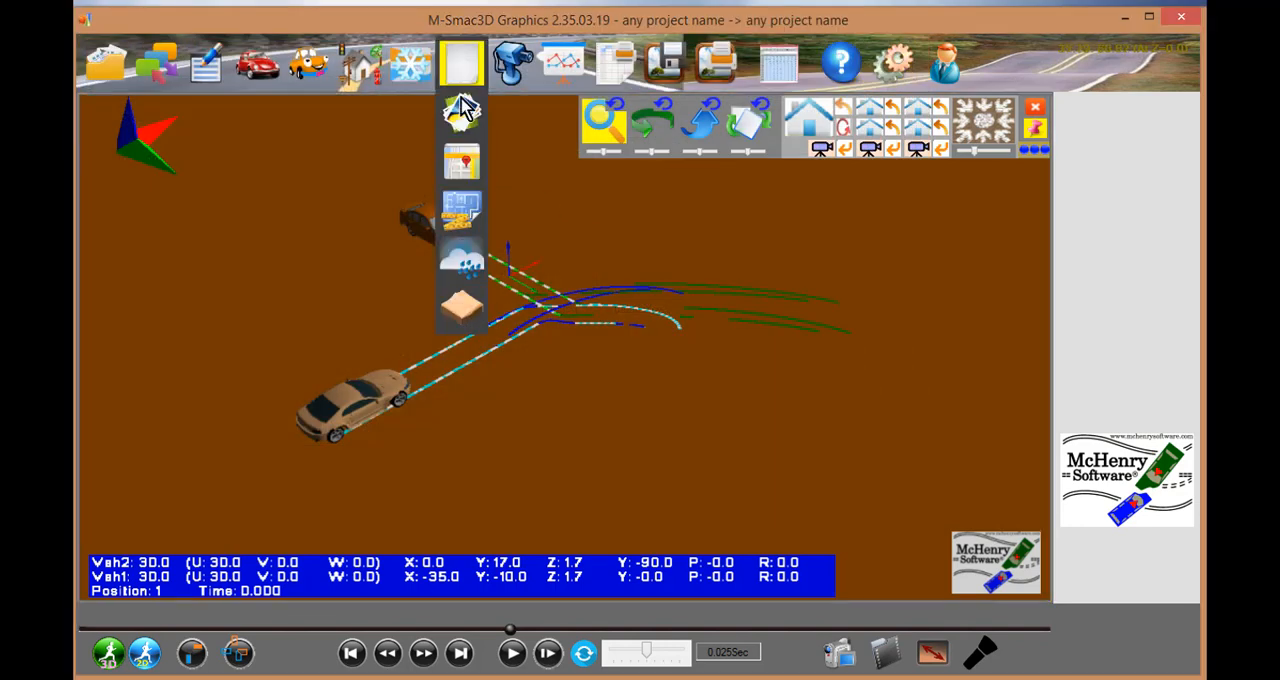
left_click(463, 161)
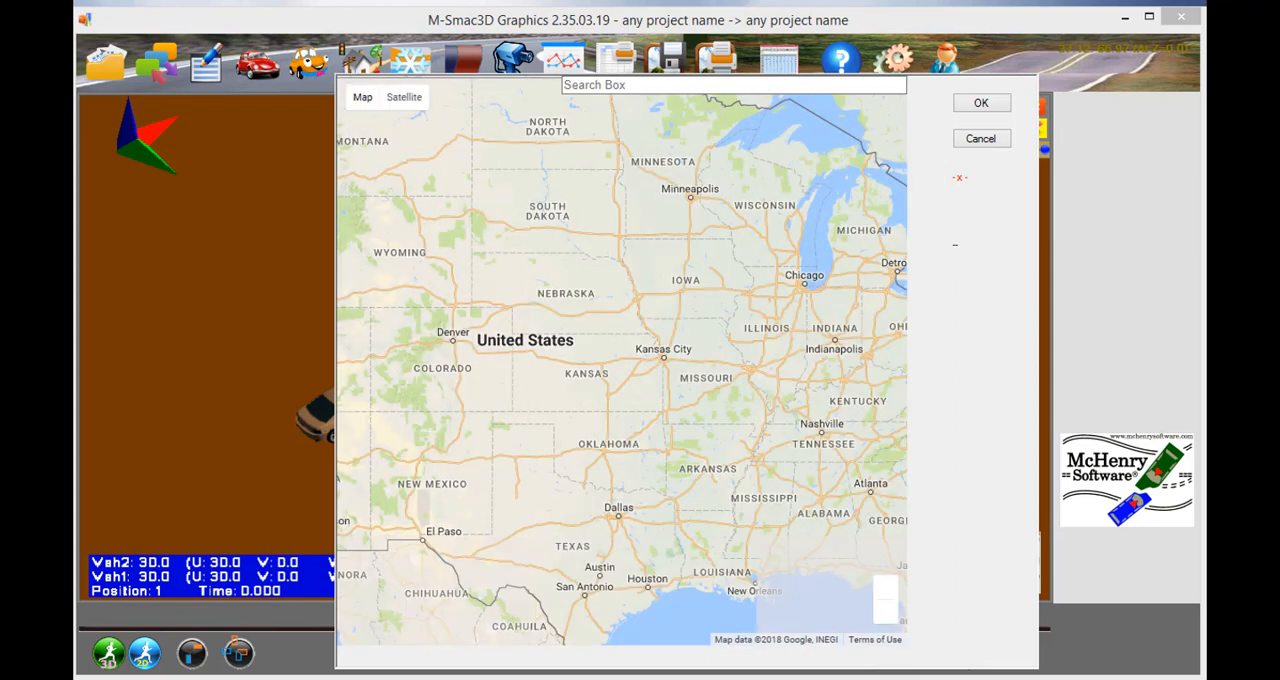
left_click(644, 84)
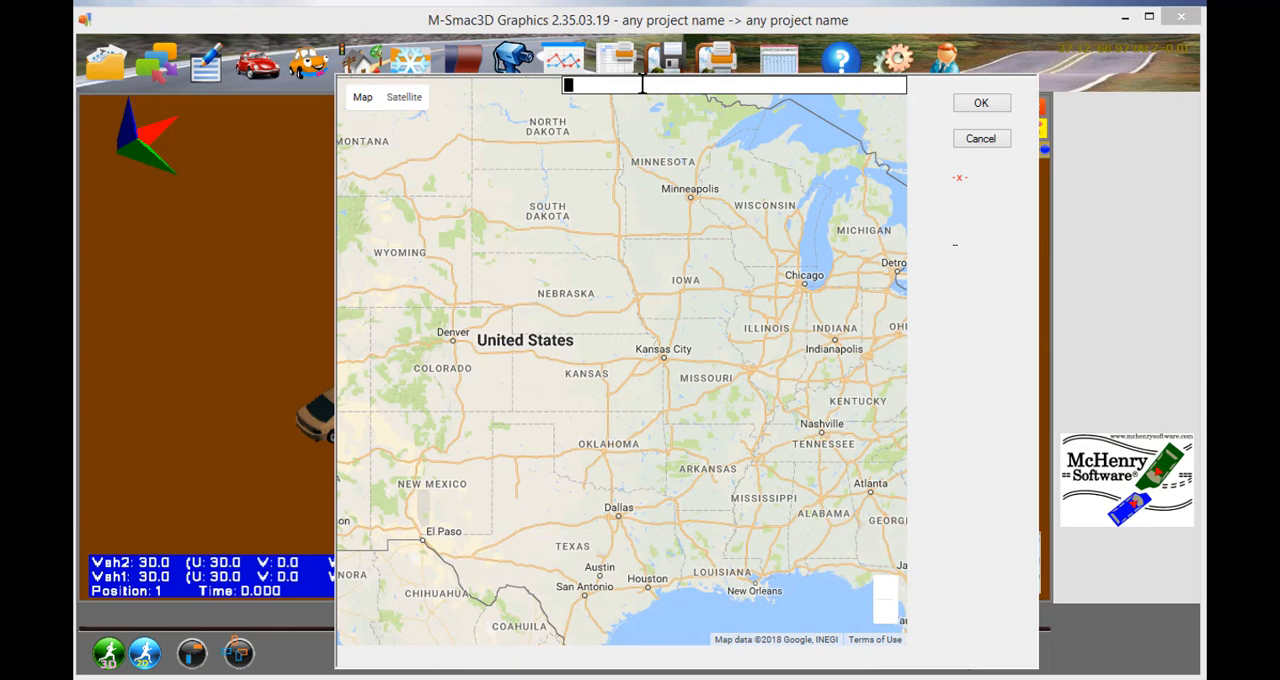
type("main")
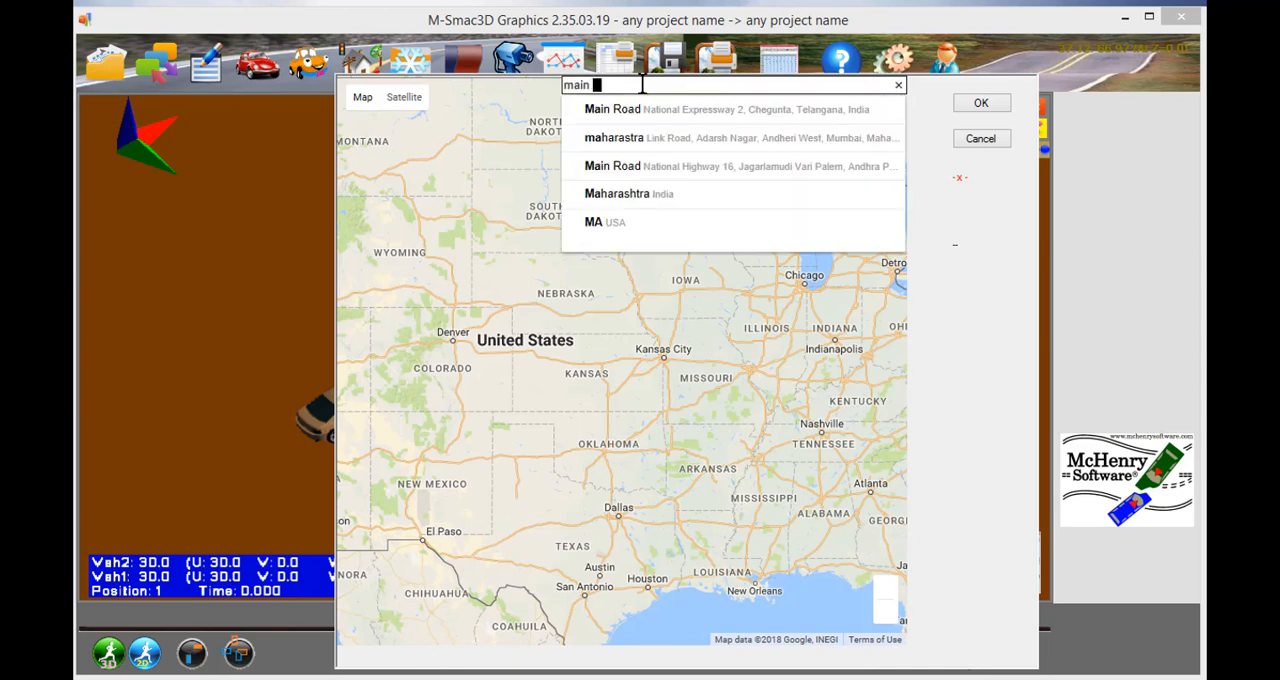
type(" transit")
key("Return")
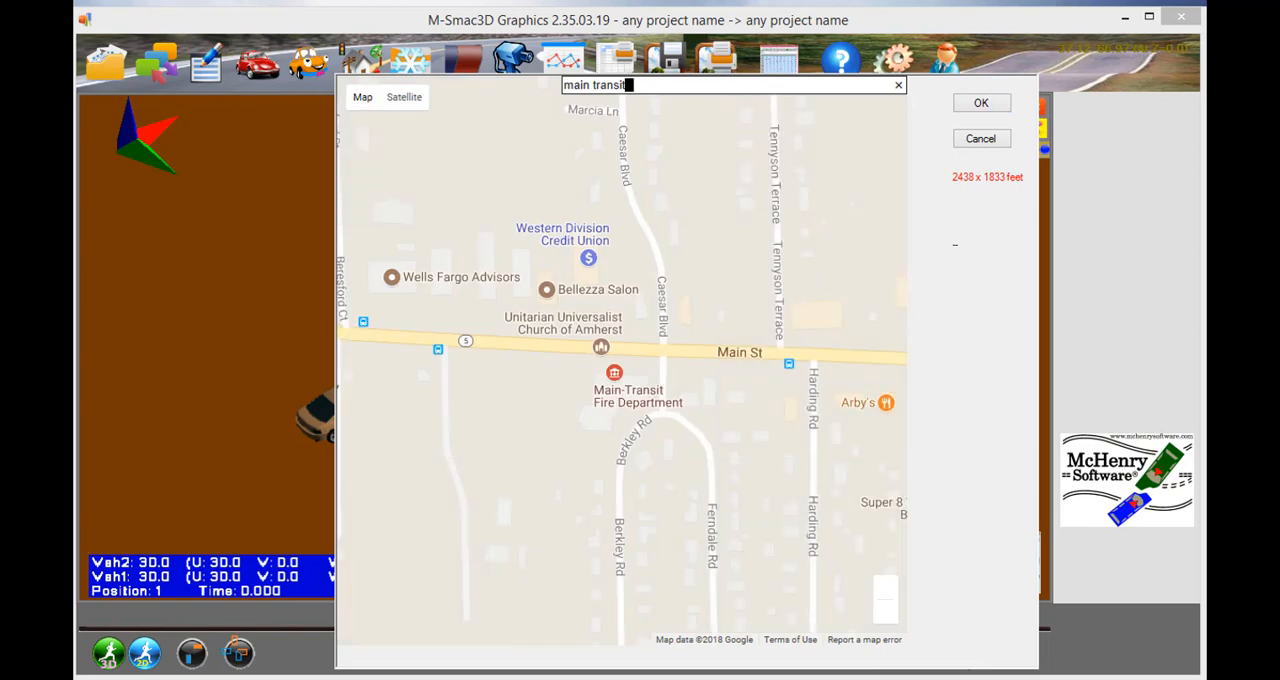
scroll(665, 330, "up", 1)
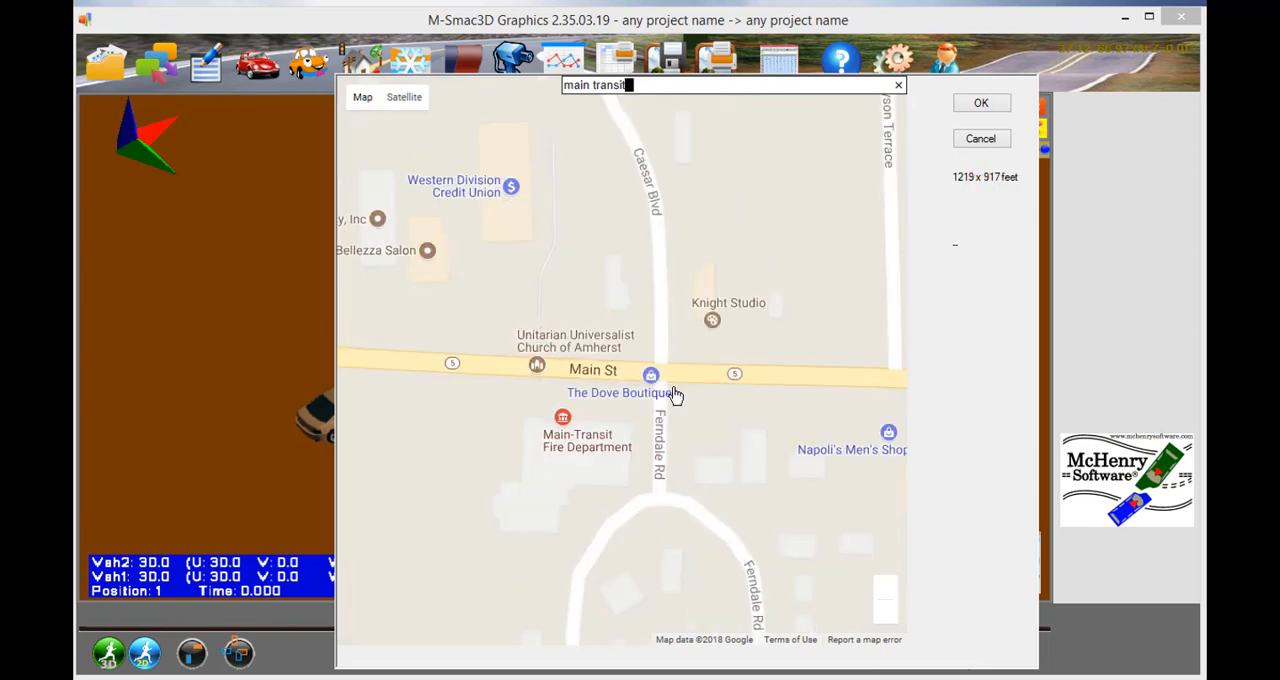
scroll(673, 394, "up", 1)
- Compare the map view with the Terrain option on and off against the satellite view
mouse_move(402, 99)
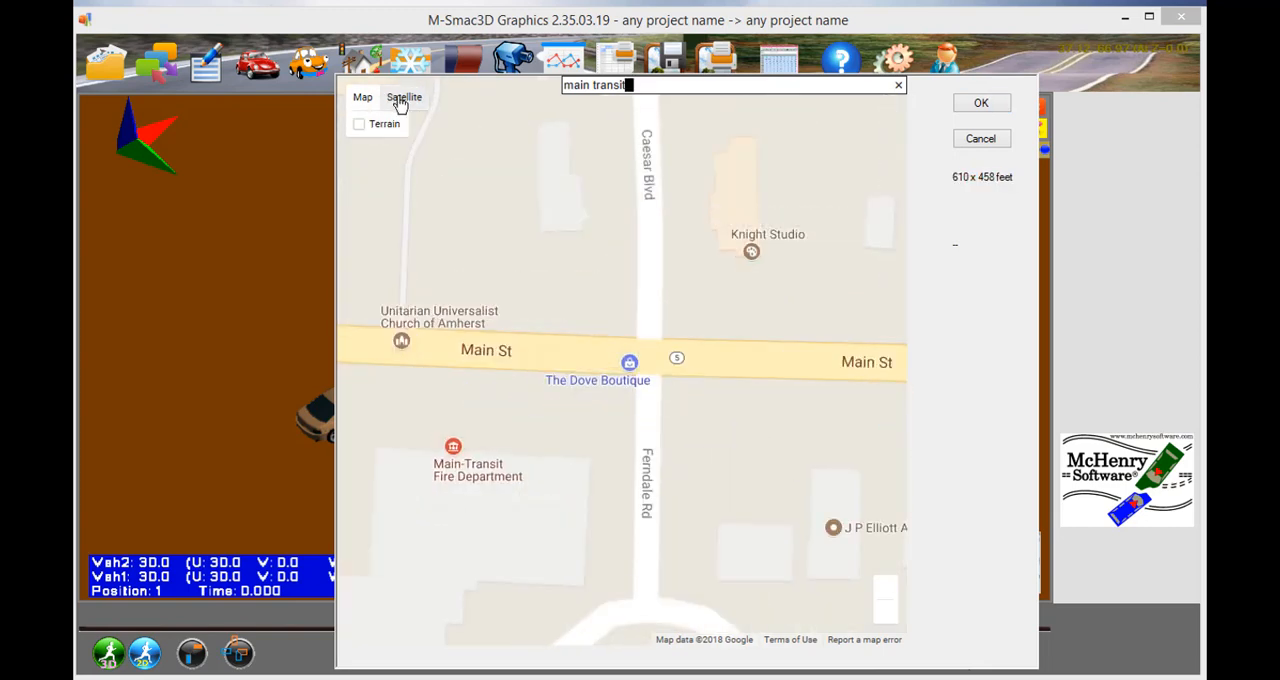
left_click(360, 126)
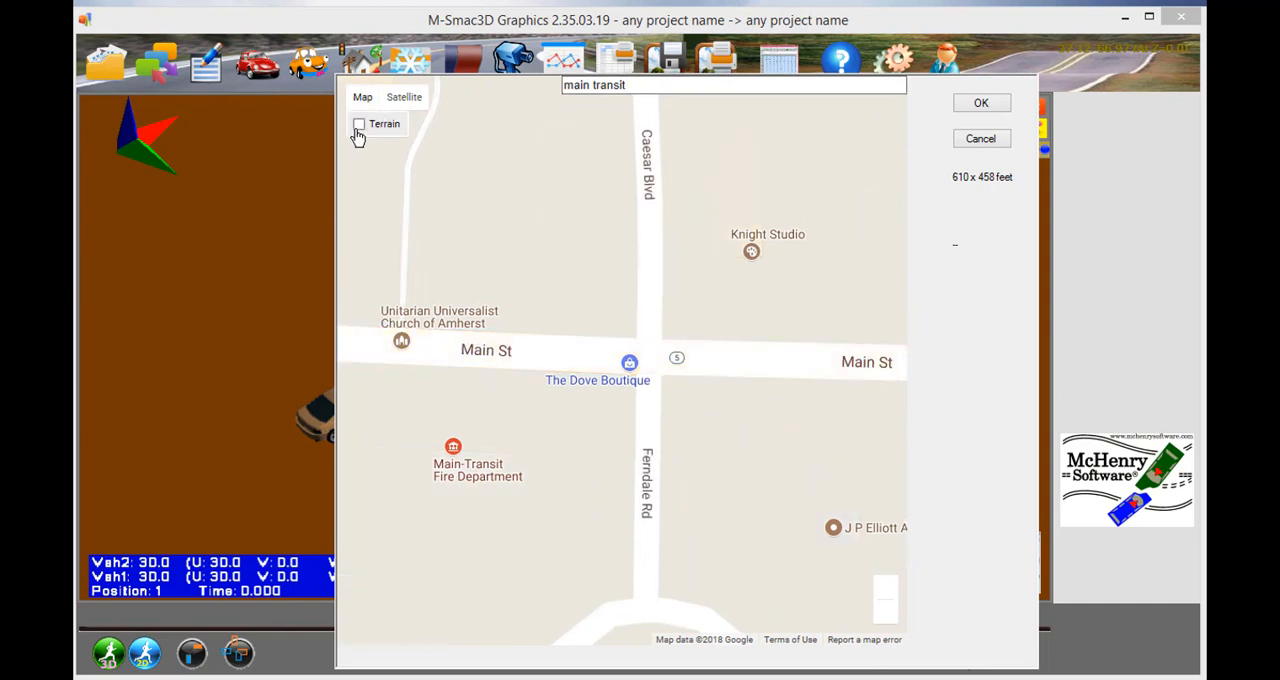
left_click(358, 130)
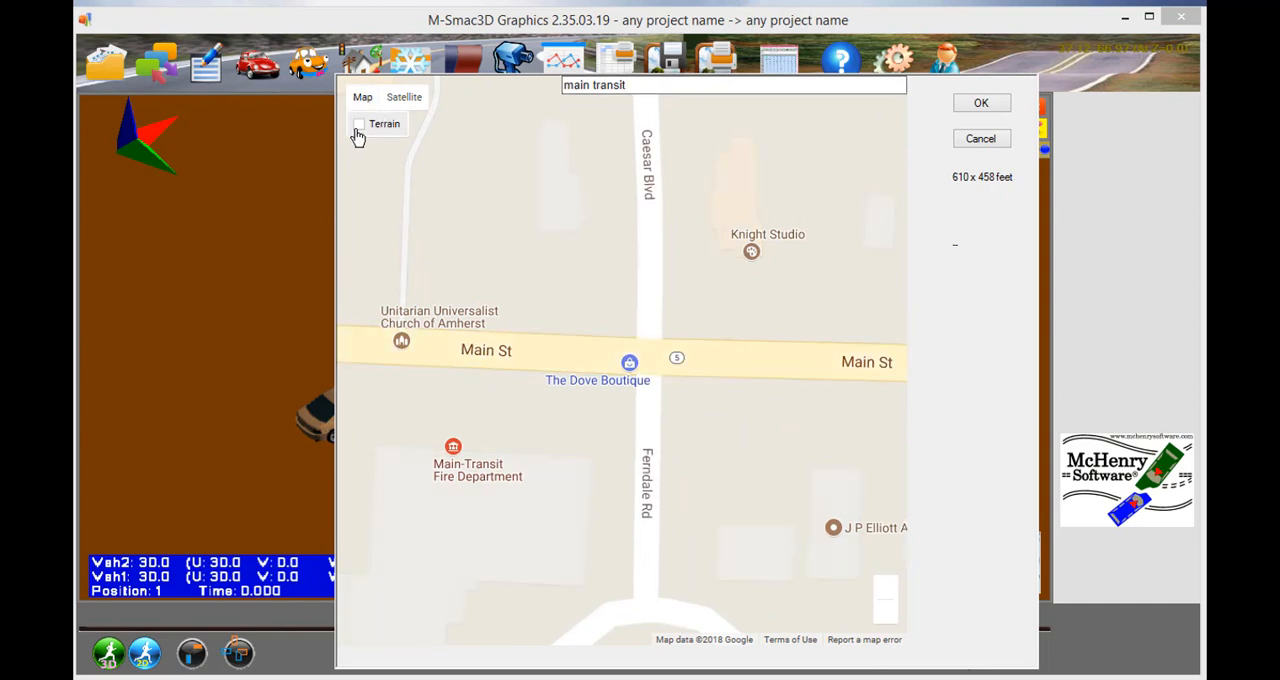
left_click(402, 100)
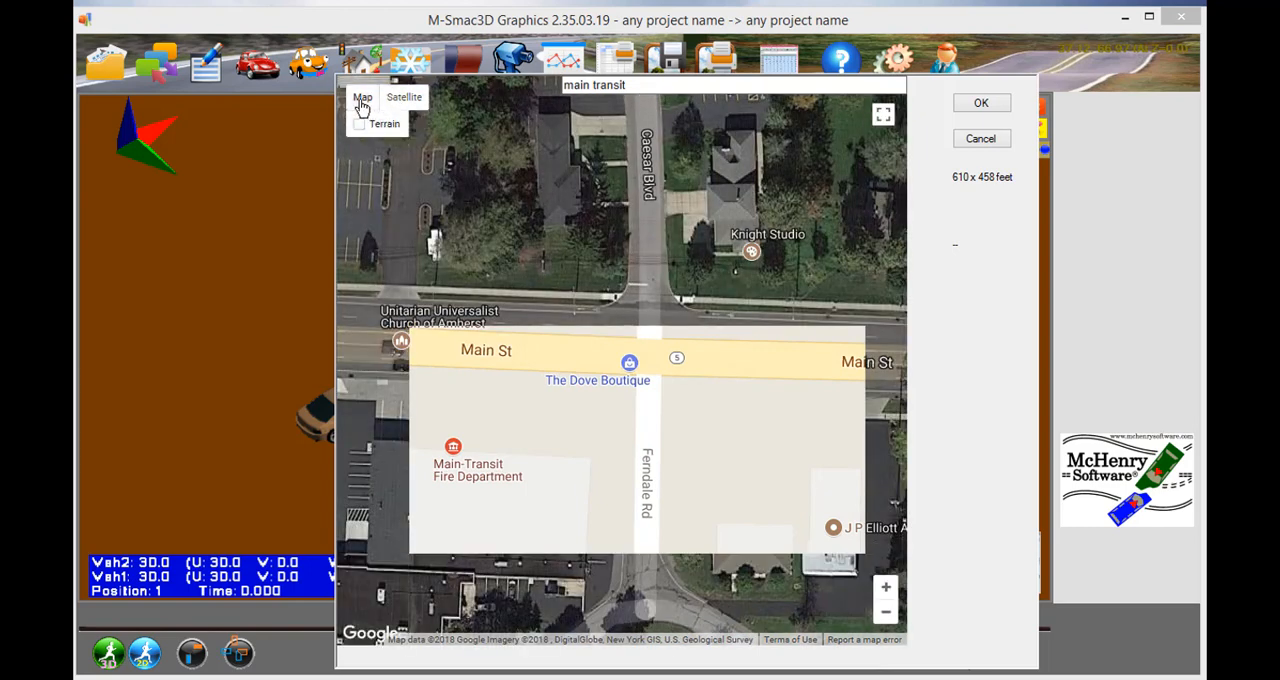
left_click(362, 98)
left_click(358, 130)
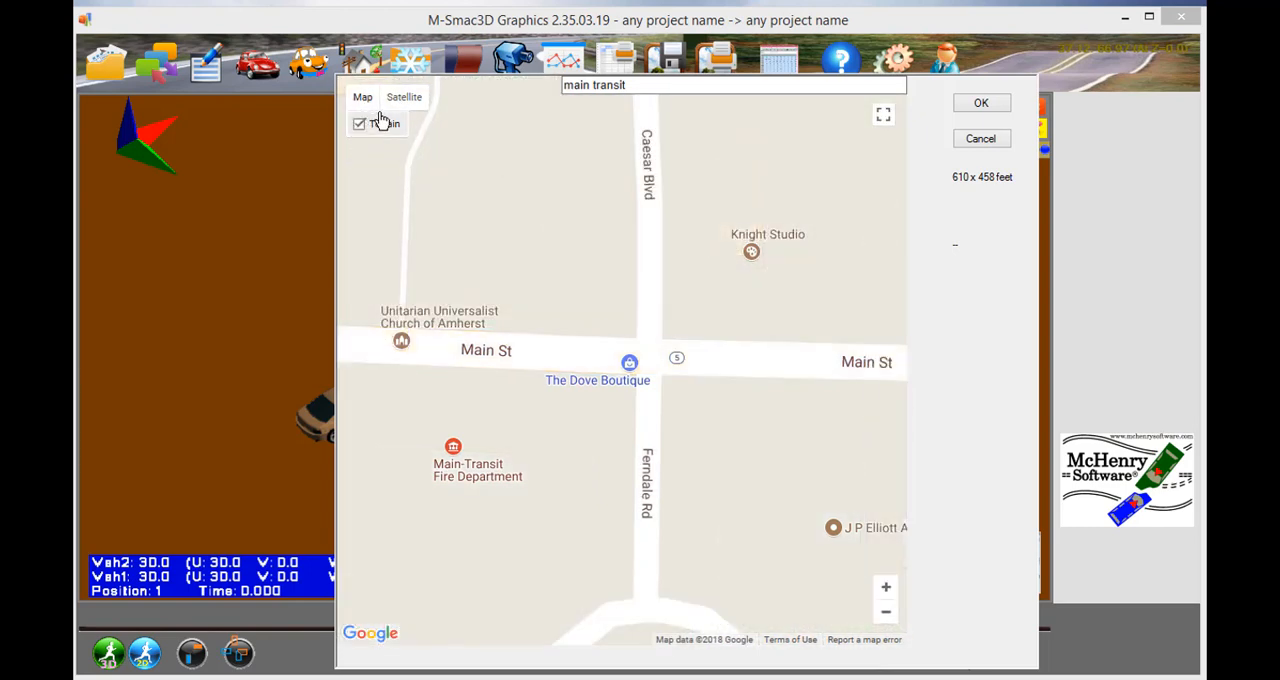
- Switch the map to satellite imagery without labels and load it as the project's ground image
left_click(403, 101)
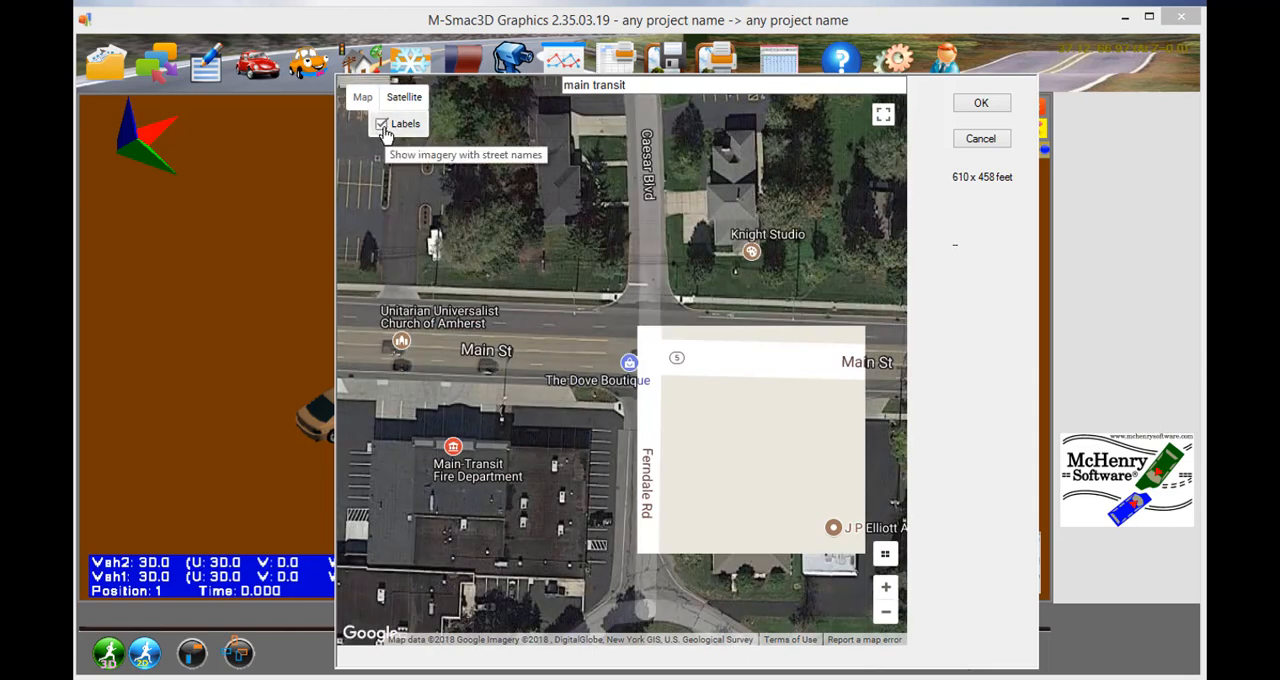
left_click(381, 123)
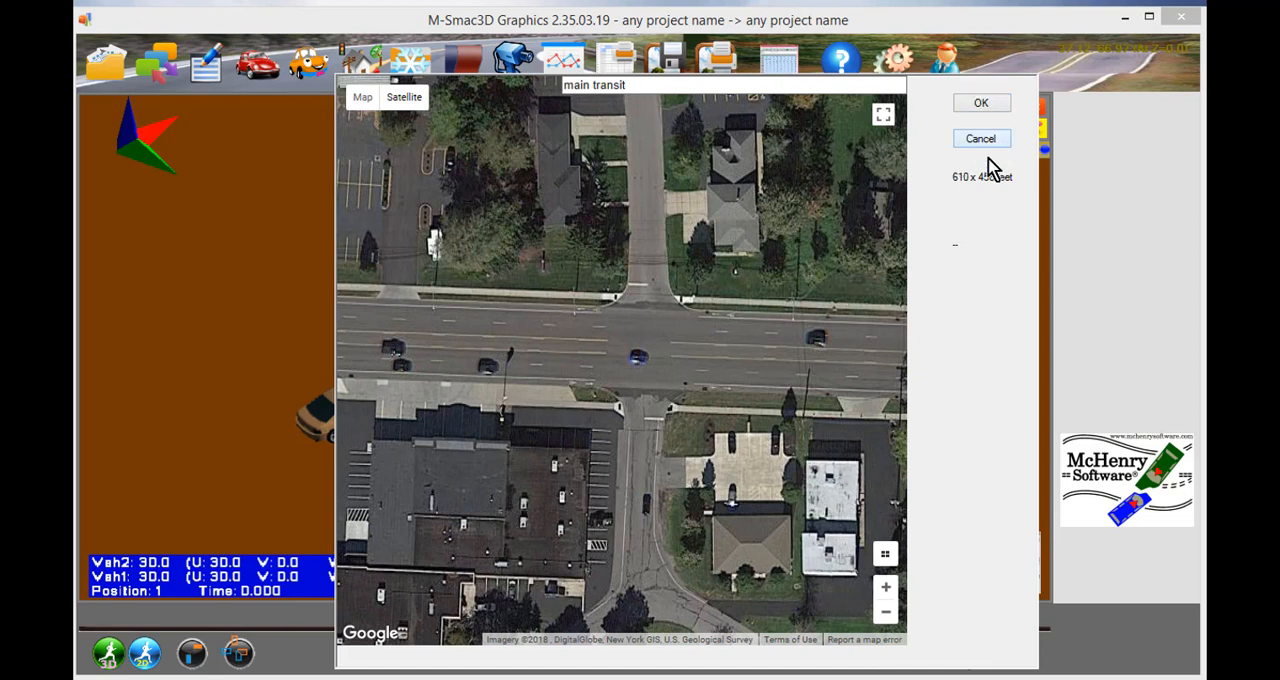
left_click(979, 104)
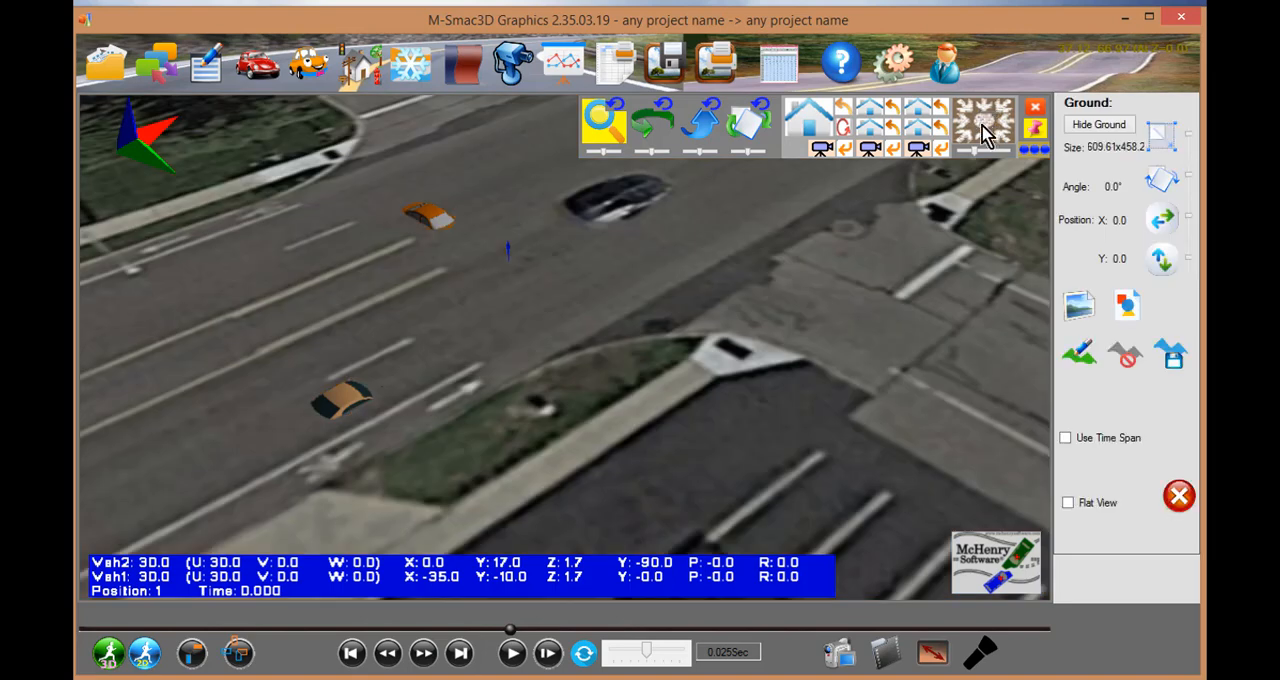
left_click(985, 135)
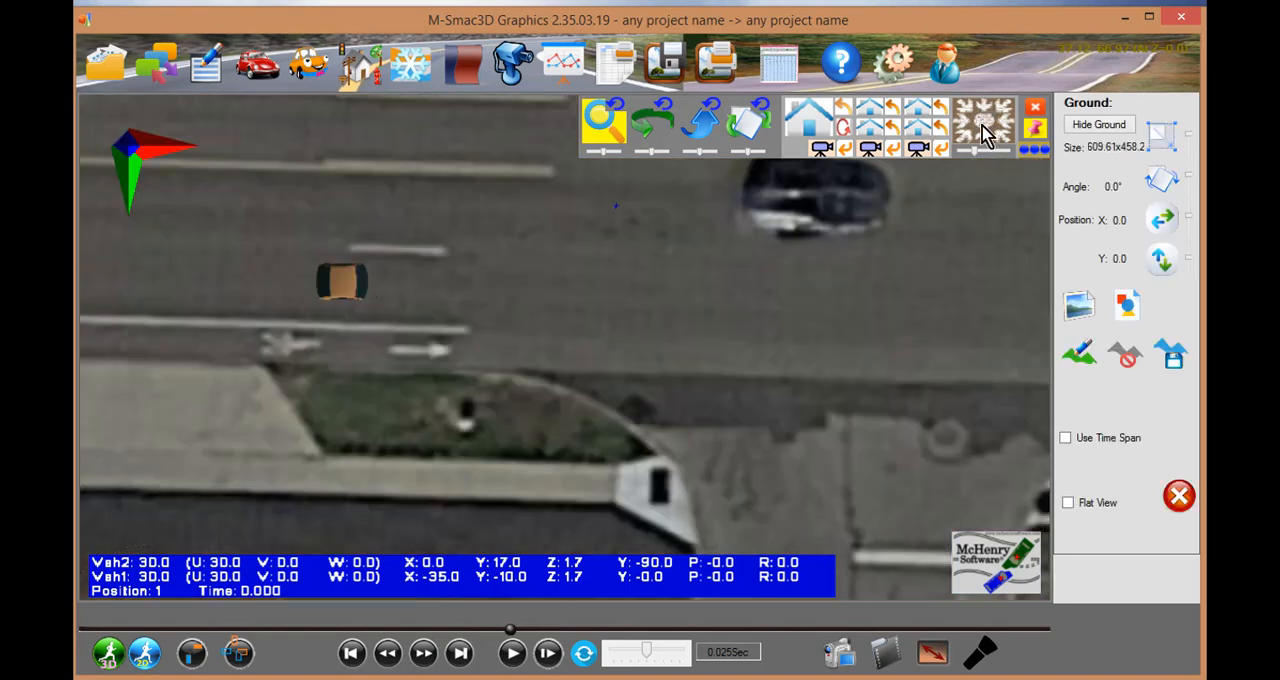
- Turn on Flat View for the ground so both vehicles and their paths show over the intersection
left_click(1066, 502)
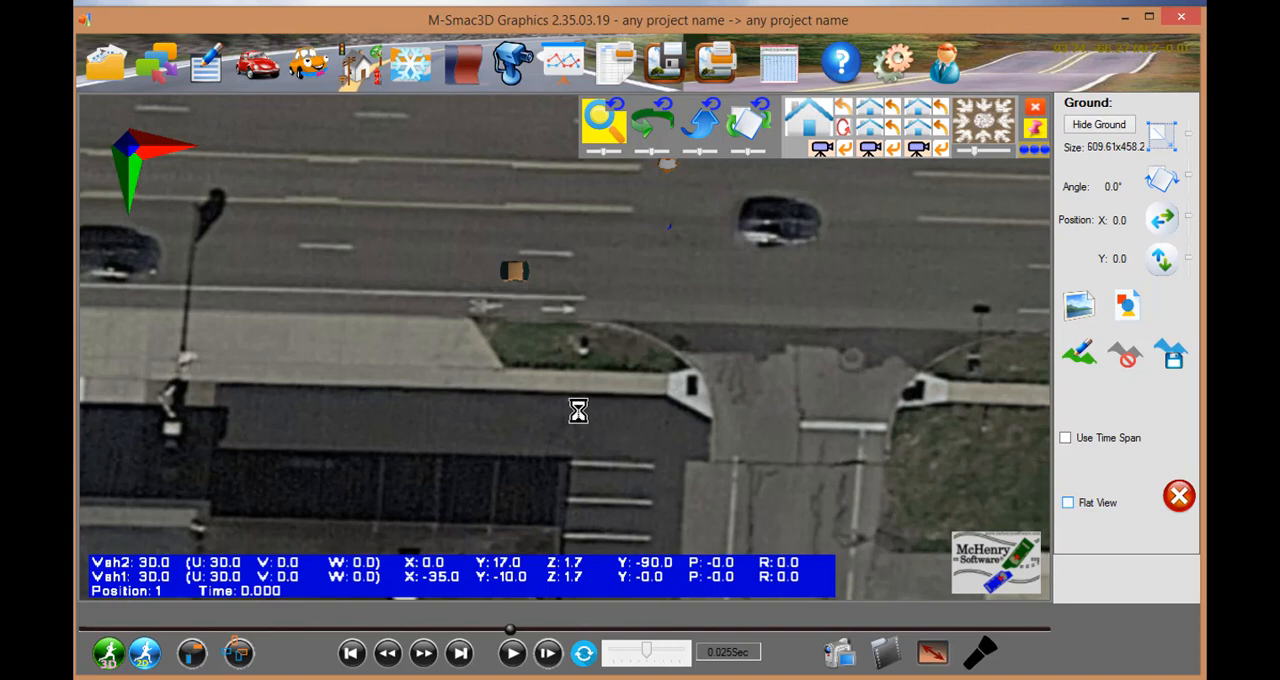
scroll(520, 320, "down", 5)
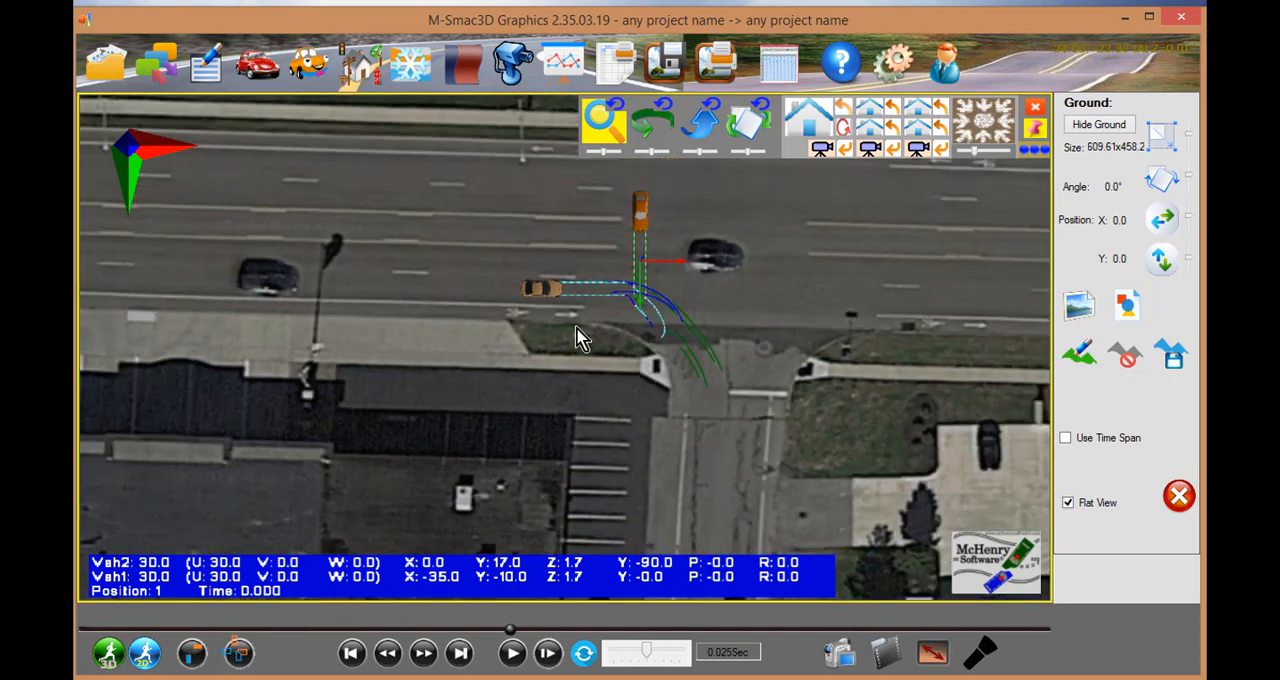
scroll(525, 393, "down", 5)
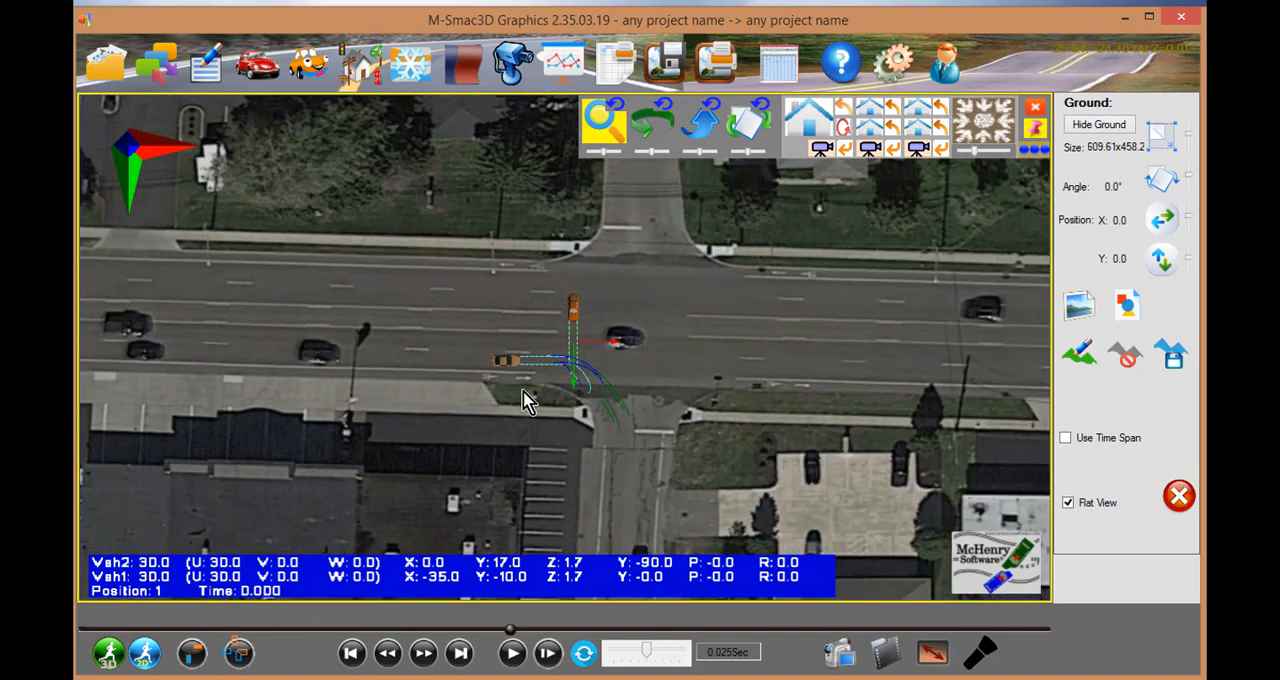
middle_click_drag(684, 382, 634, 555)
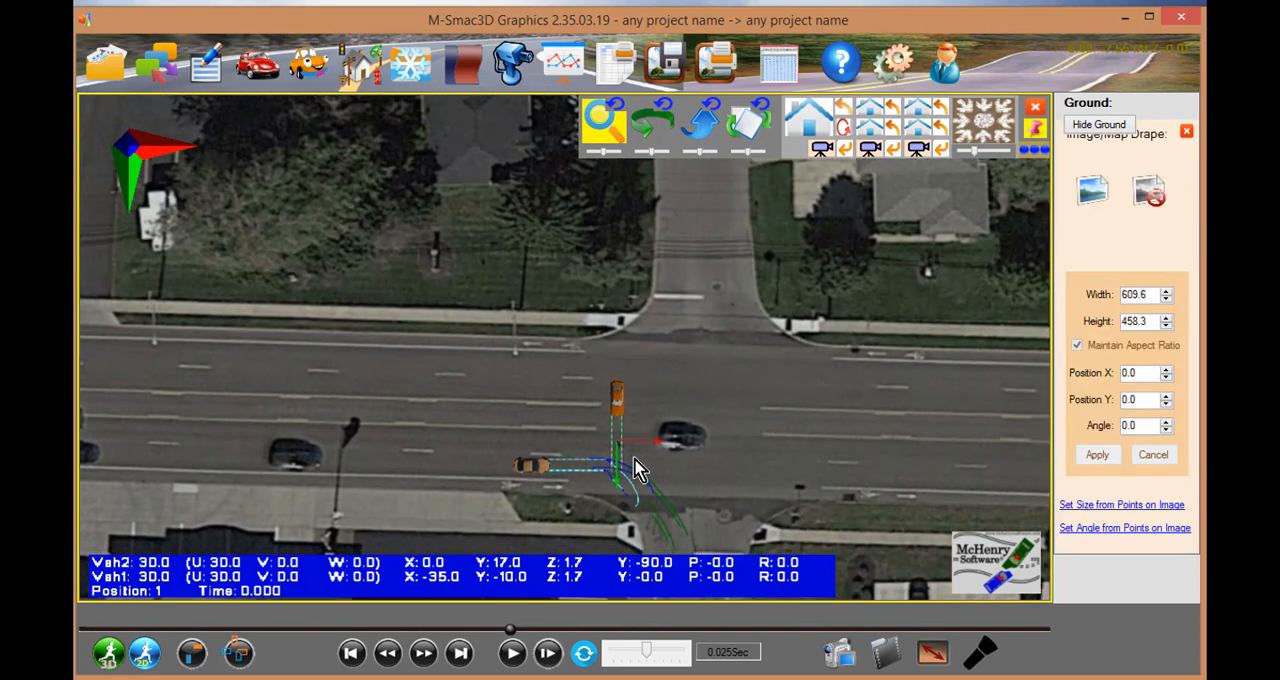
- Edit the initial positions, moving V2 to the side street's mouth at about X 24.9, Y 44 and V1 to about X -22.8, Y 11.2
left_click(620, 404)
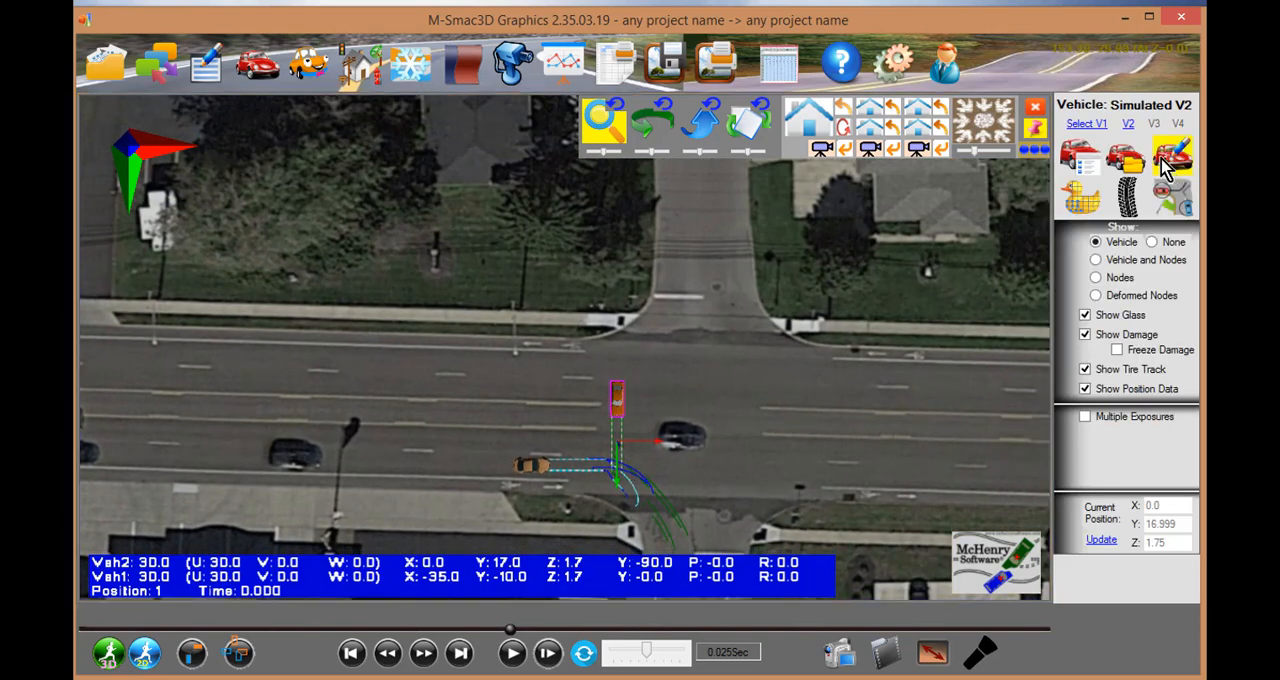
left_click(1175, 205)
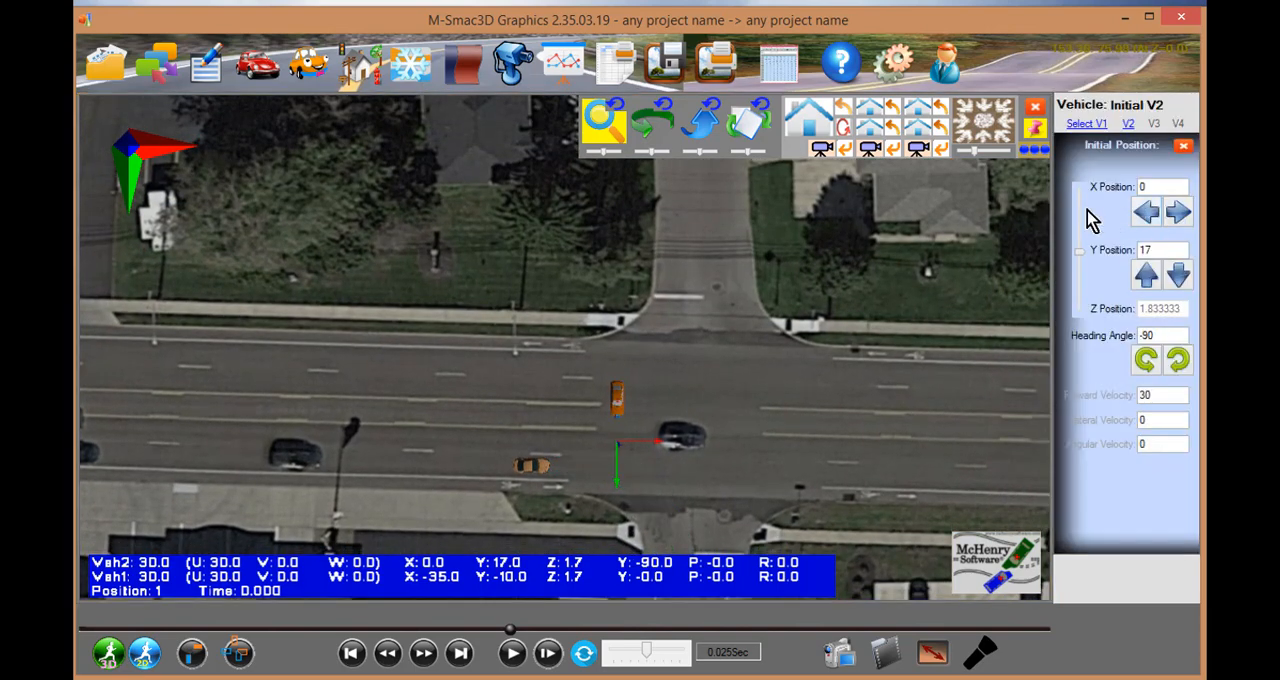
scroll(620, 404, "up", 3)
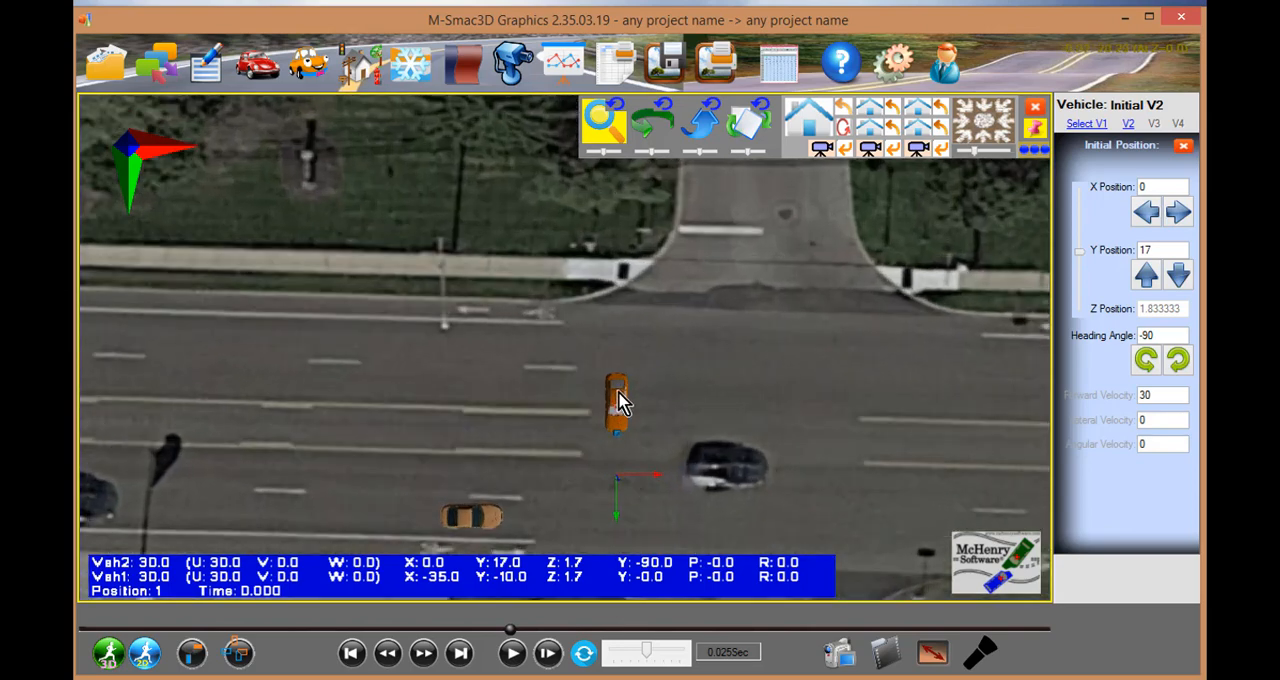
left_click_drag(620, 430, 790, 228)
scroll(608, 395, "down", 4)
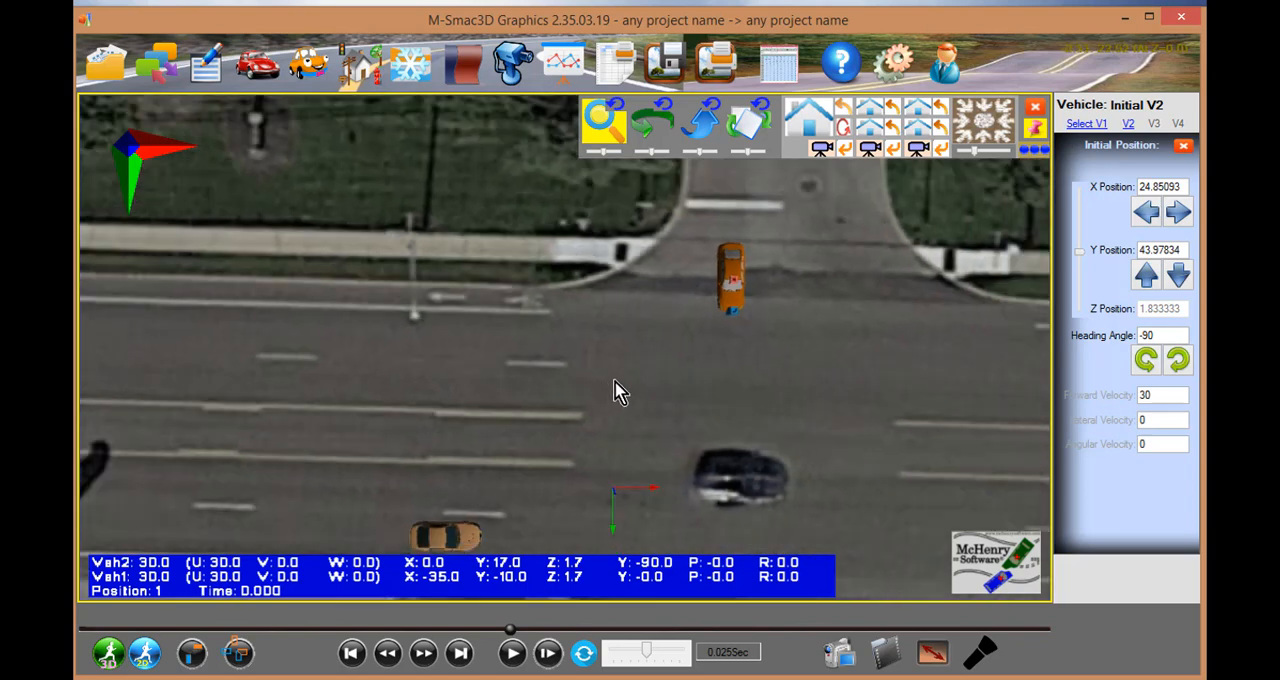
left_click_drag(480, 520, 529, 433)
scroll(785, 320, "down", 2)
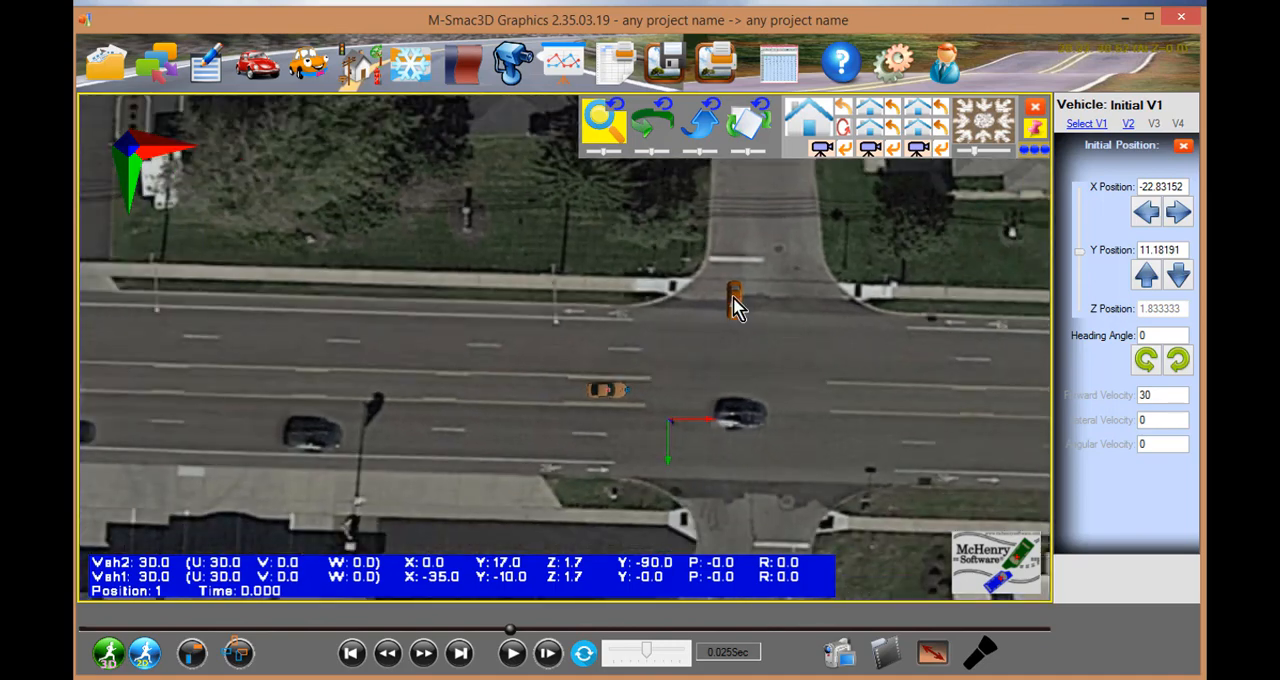
- Move V2 farther up the side street to about X 25.5, Y 67.2 and set its forward velocity to 40
left_click(735, 307)
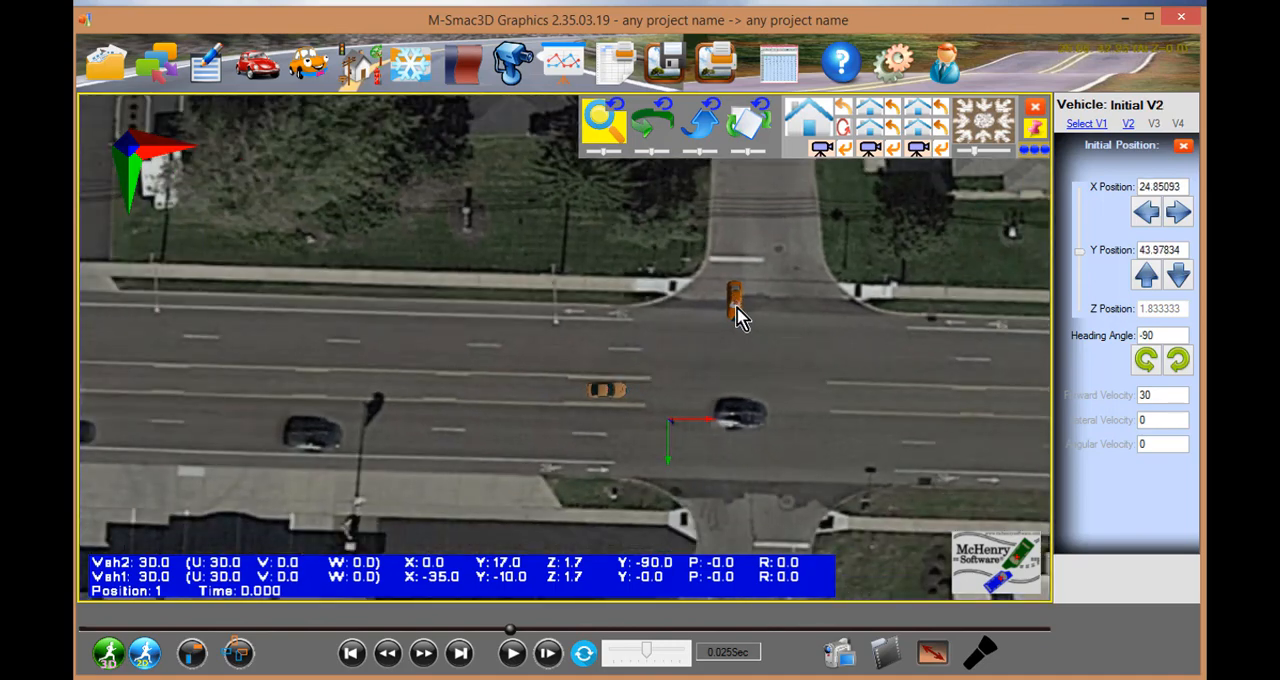
mouse_move(736, 299)
middle_mouse_down()
mouse_move(734, 240)
mouse_move(731, 307)
middle_mouse_up()
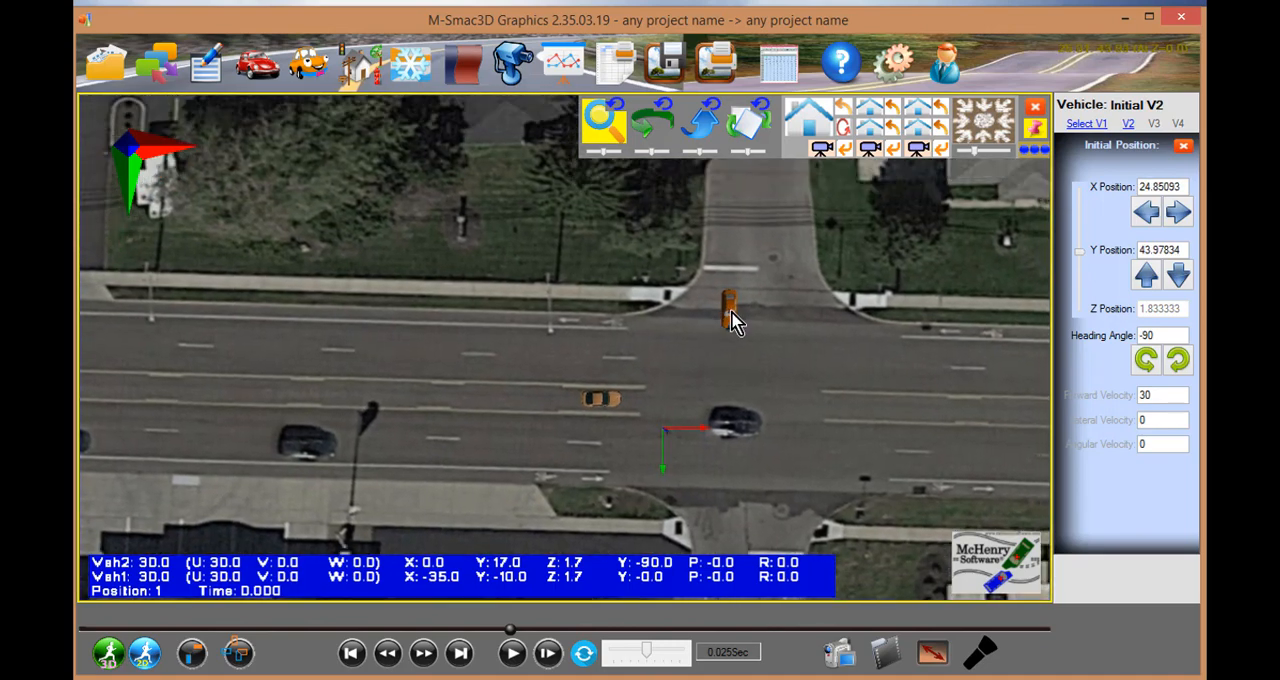
left_click_drag(735, 293, 734, 236)
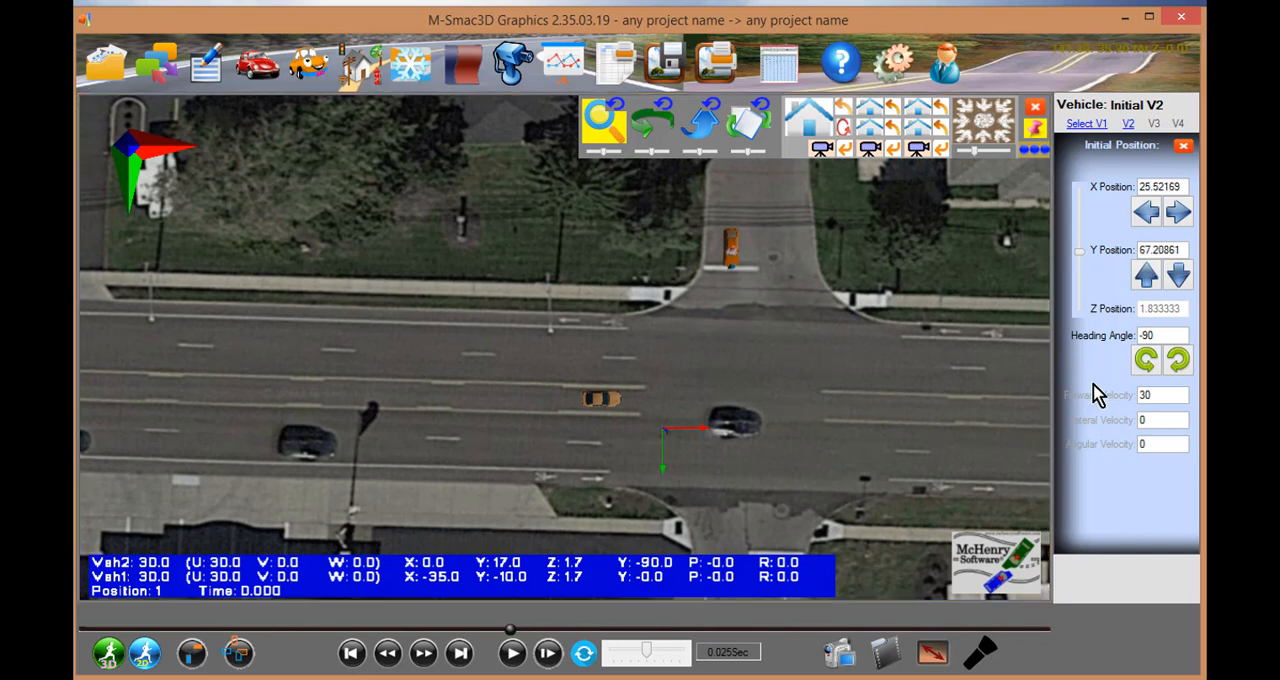
left_click(1145, 394)
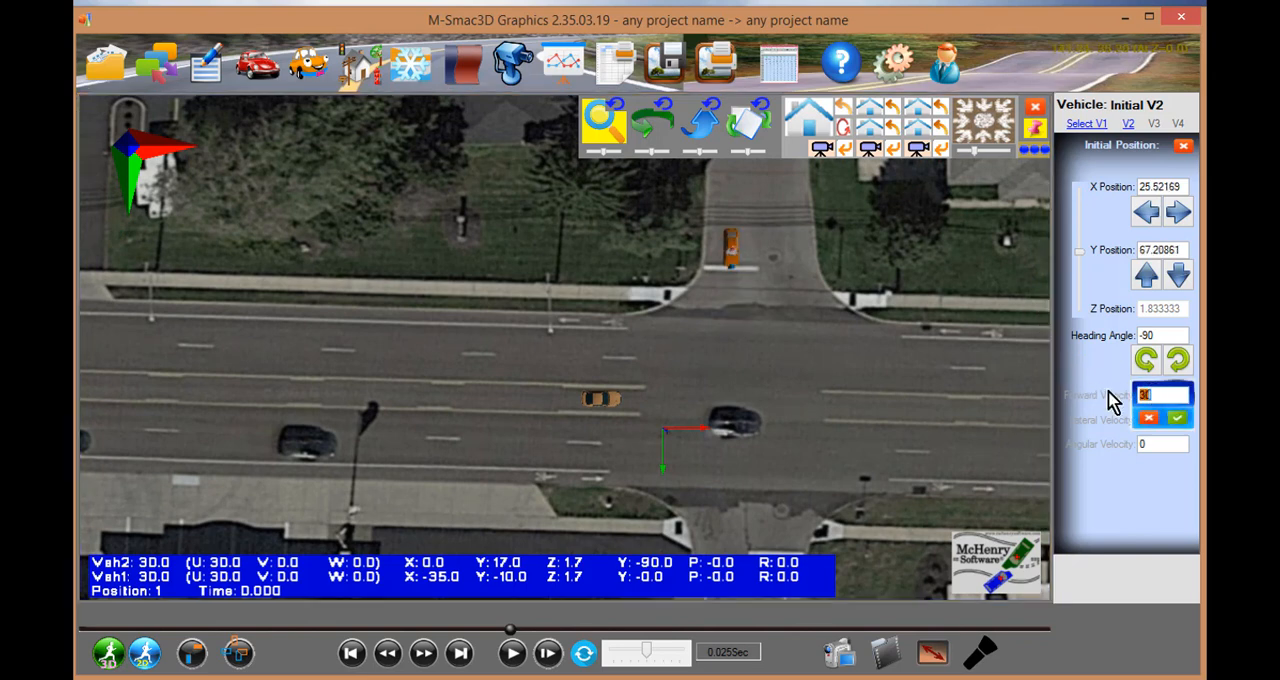
type("40")
key("Return")
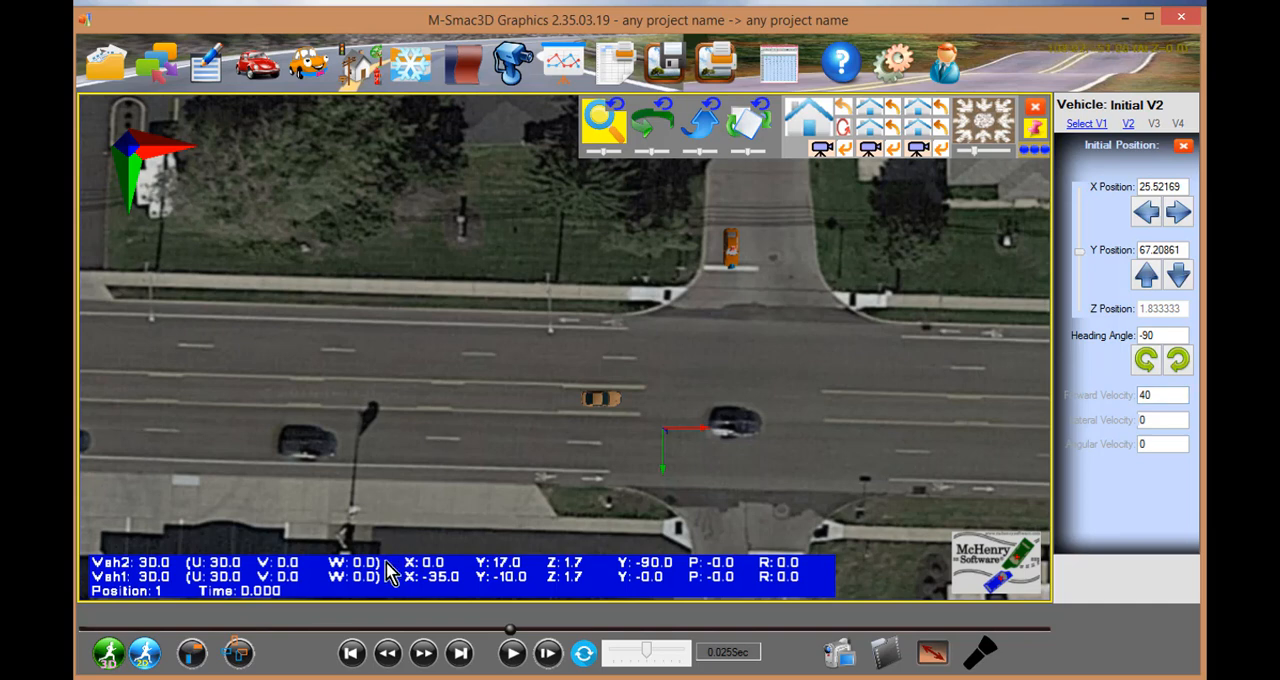
left_click(1184, 149)
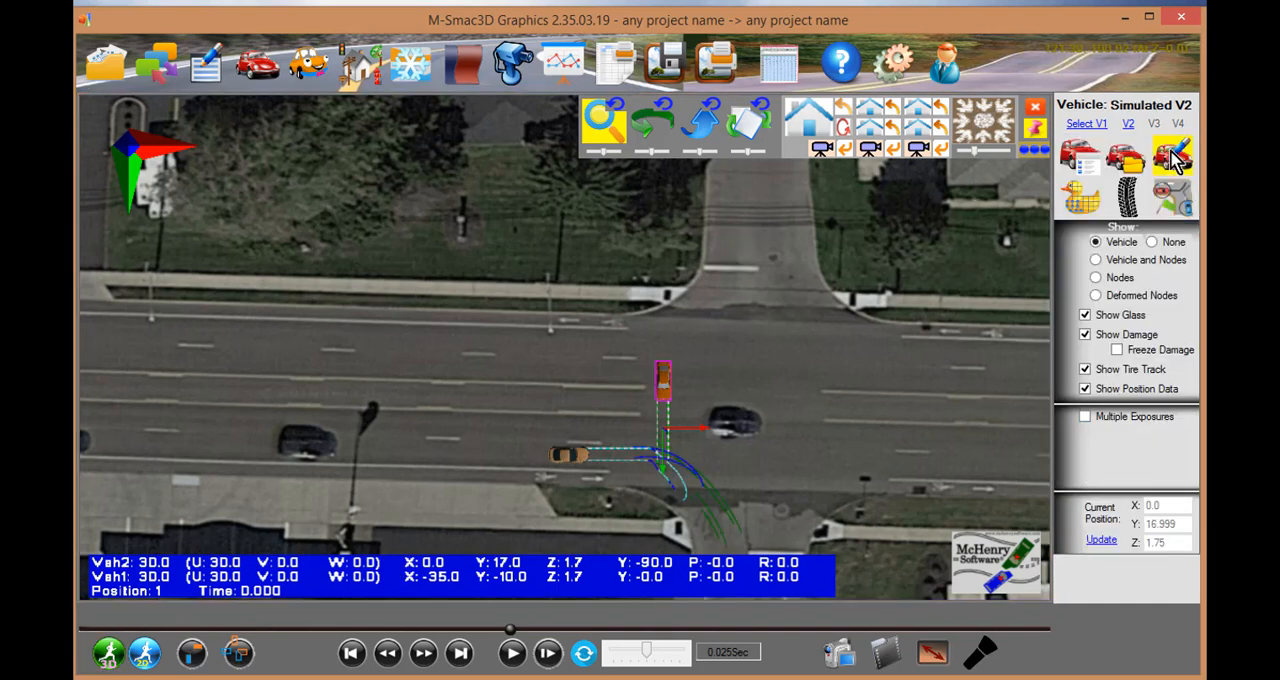
- Leave the ground image drape settings, run the 3D simulation and play back the collision
left_click(946, 350)
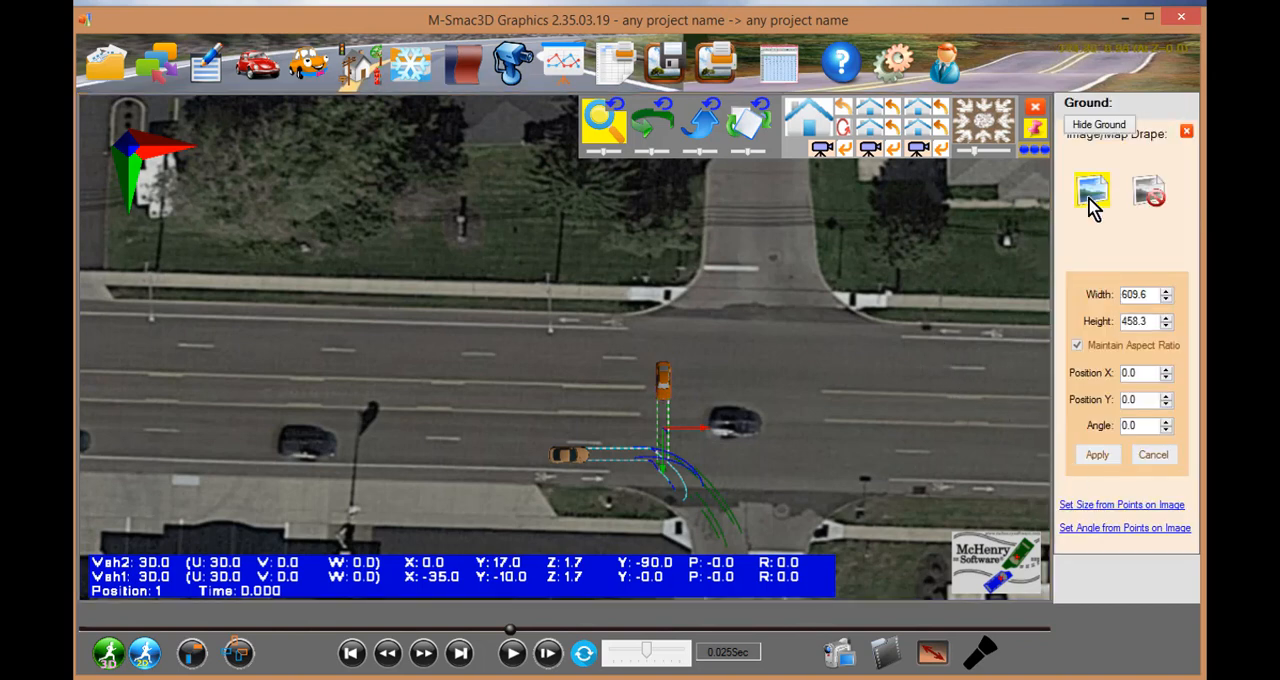
left_click(1186, 132)
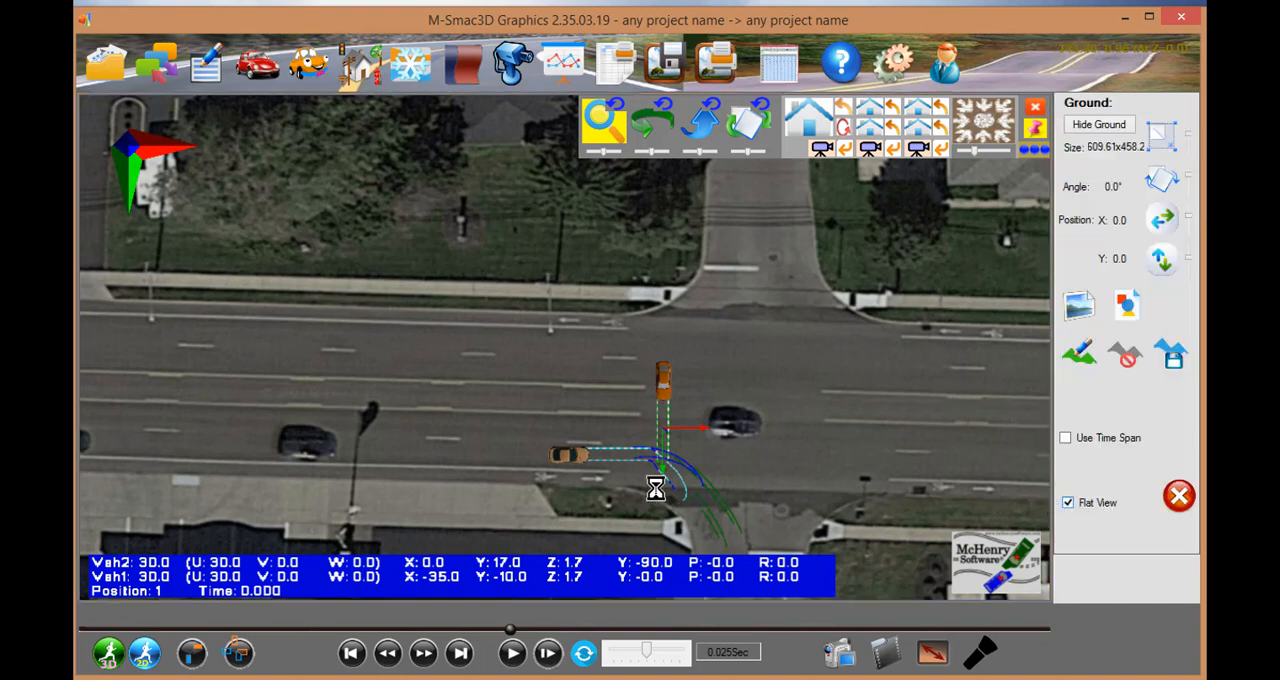
left_click(105, 653)
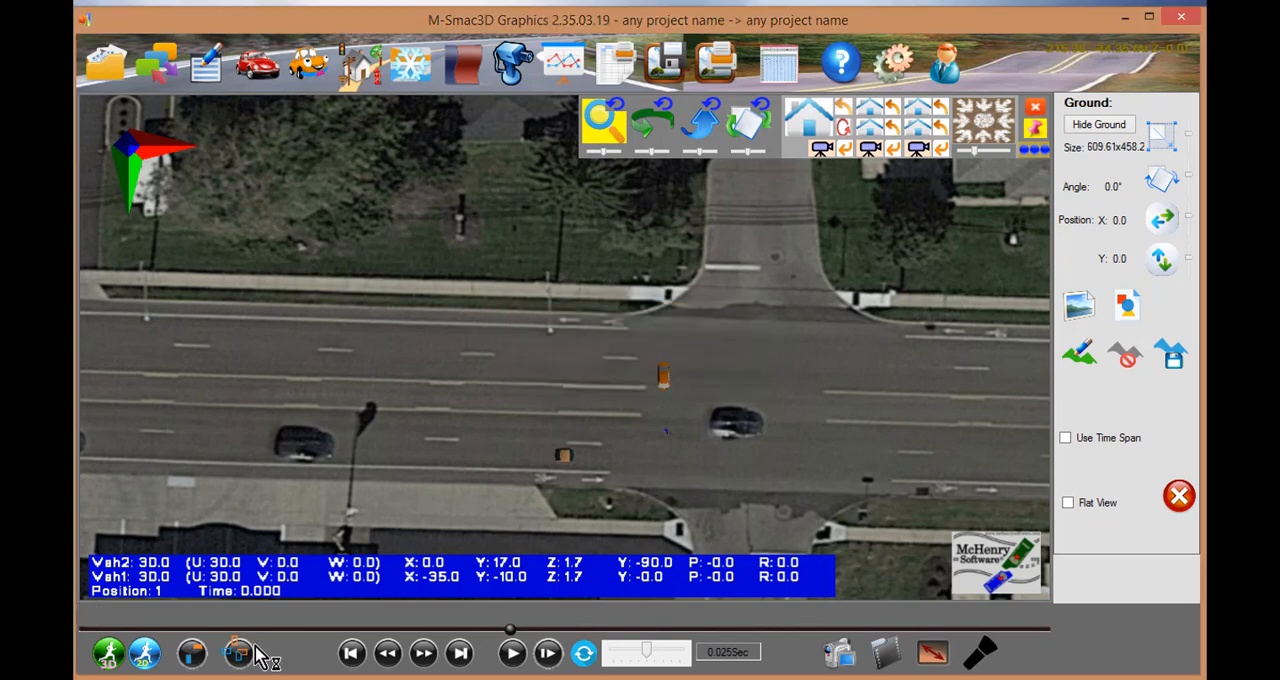
left_click(513, 654)
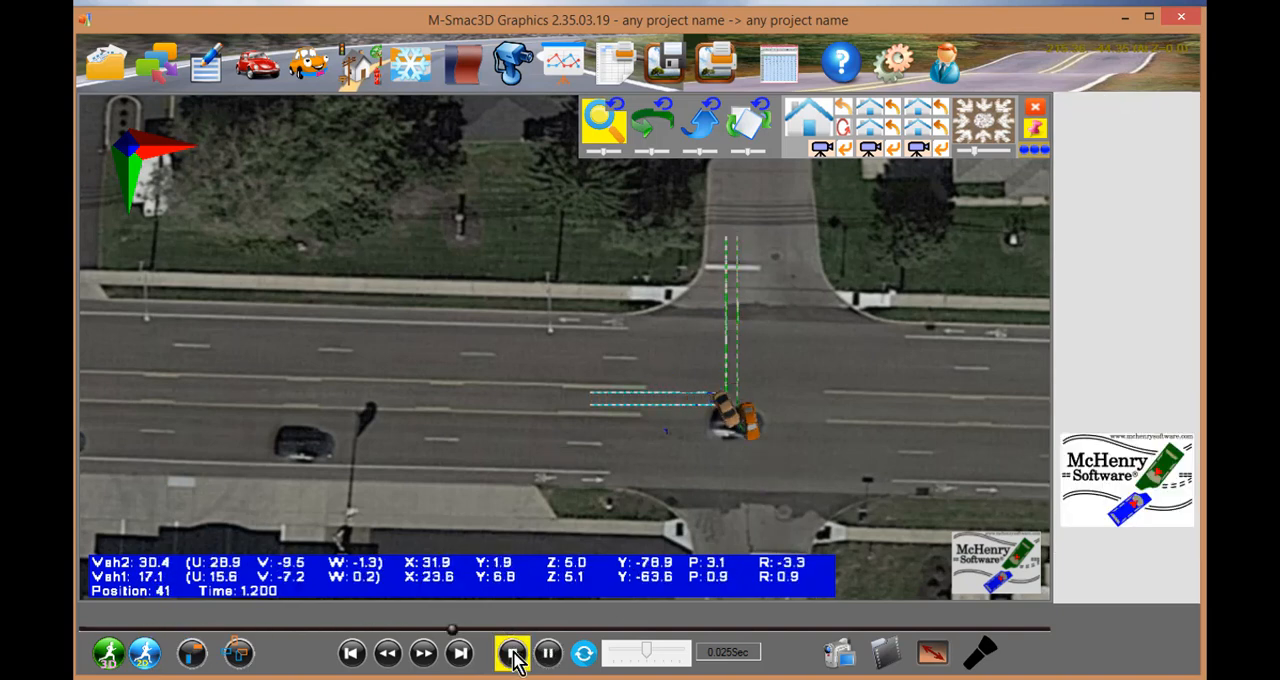
- View the playback in perspective from across the intersection with both vehicles in frame, pausing it at about 2.7 s
left_click(821, 146)
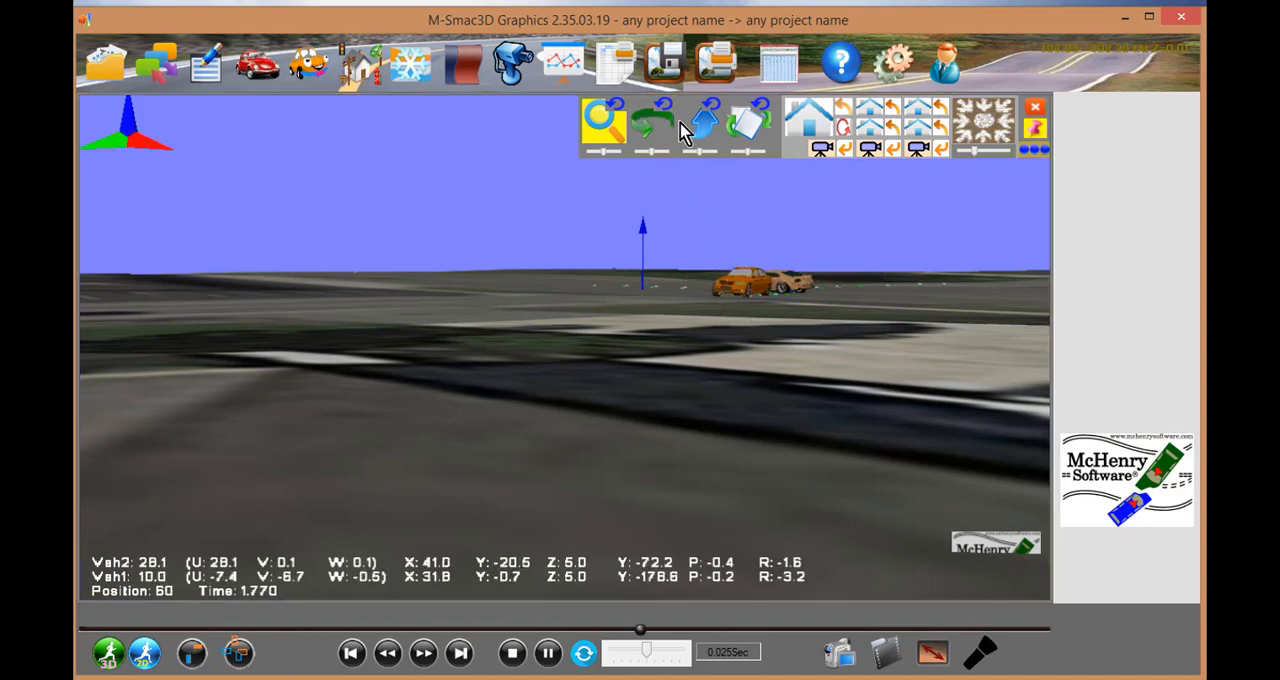
scroll(706, 248, "down", 8)
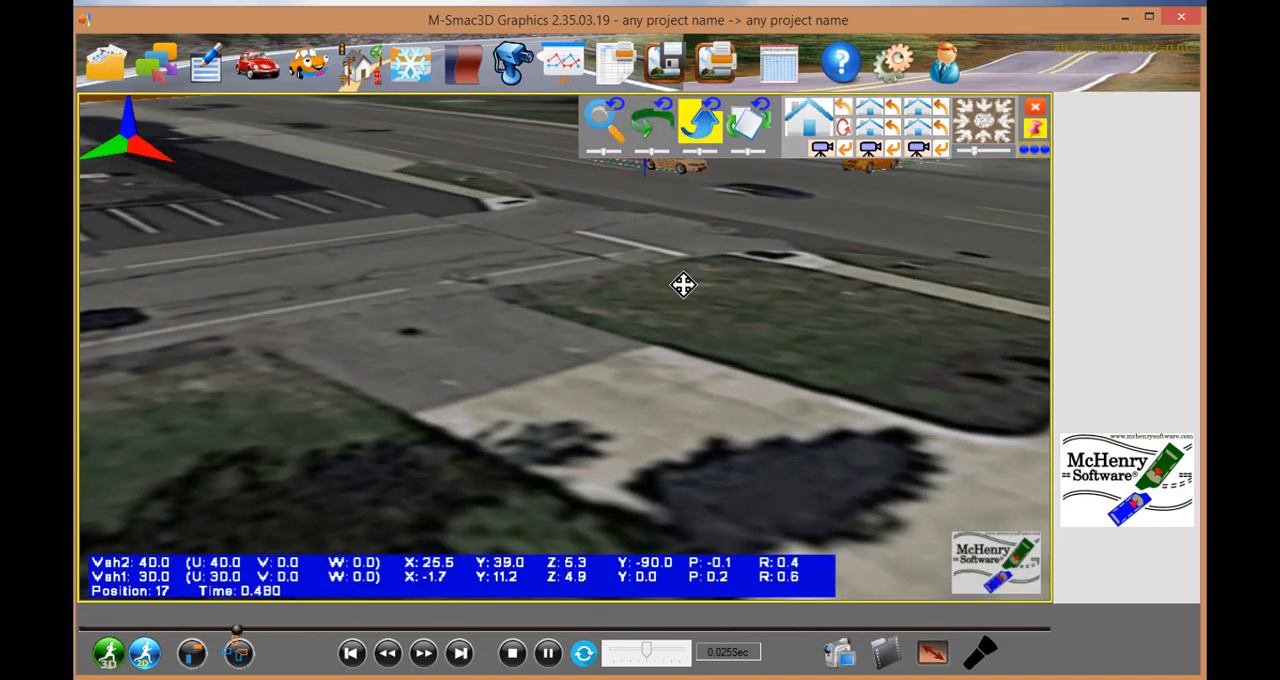
left_click_drag(683, 284, 457, 347)
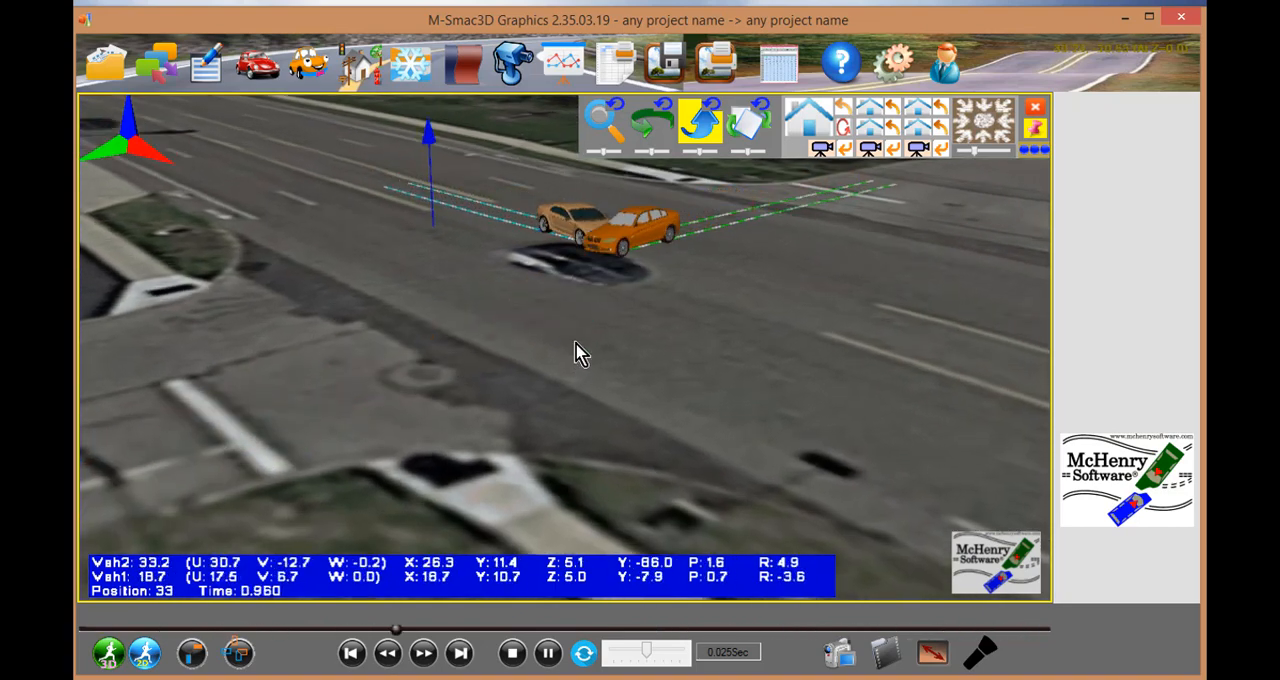
left_click(546, 649)
left_click(460, 58)
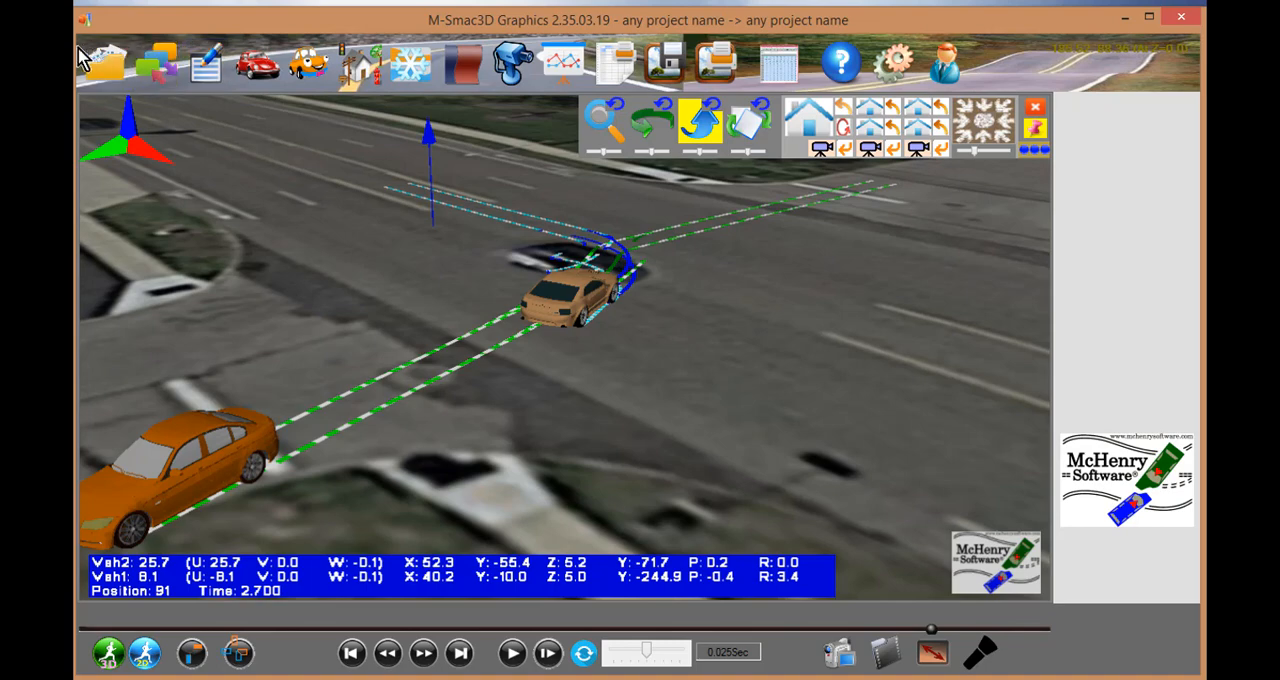
mouse_move(86, 60)
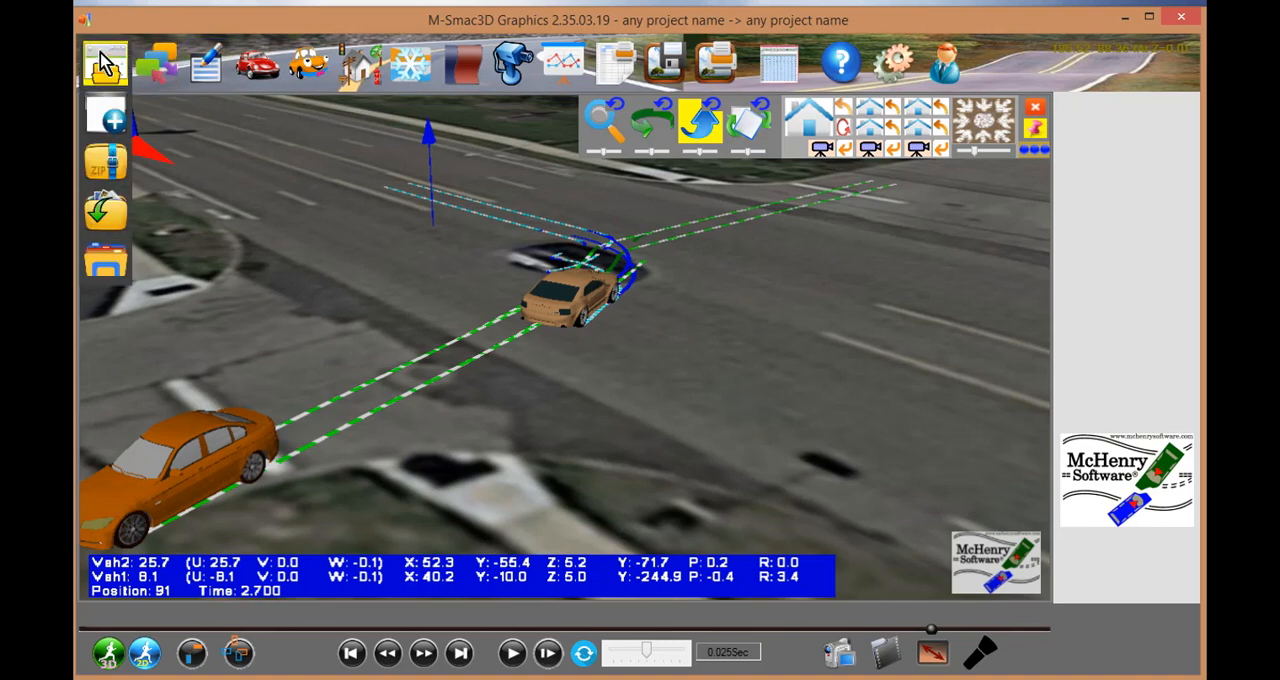
left_click(110, 120)
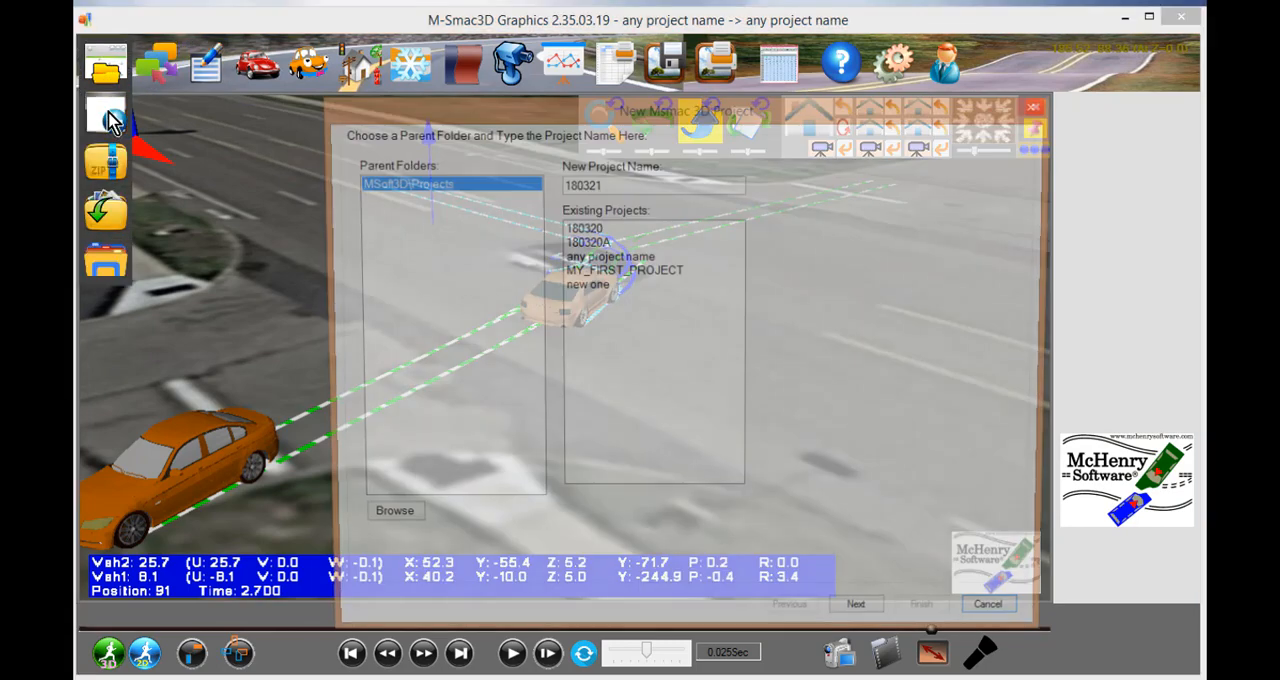
left_click(862, 621)
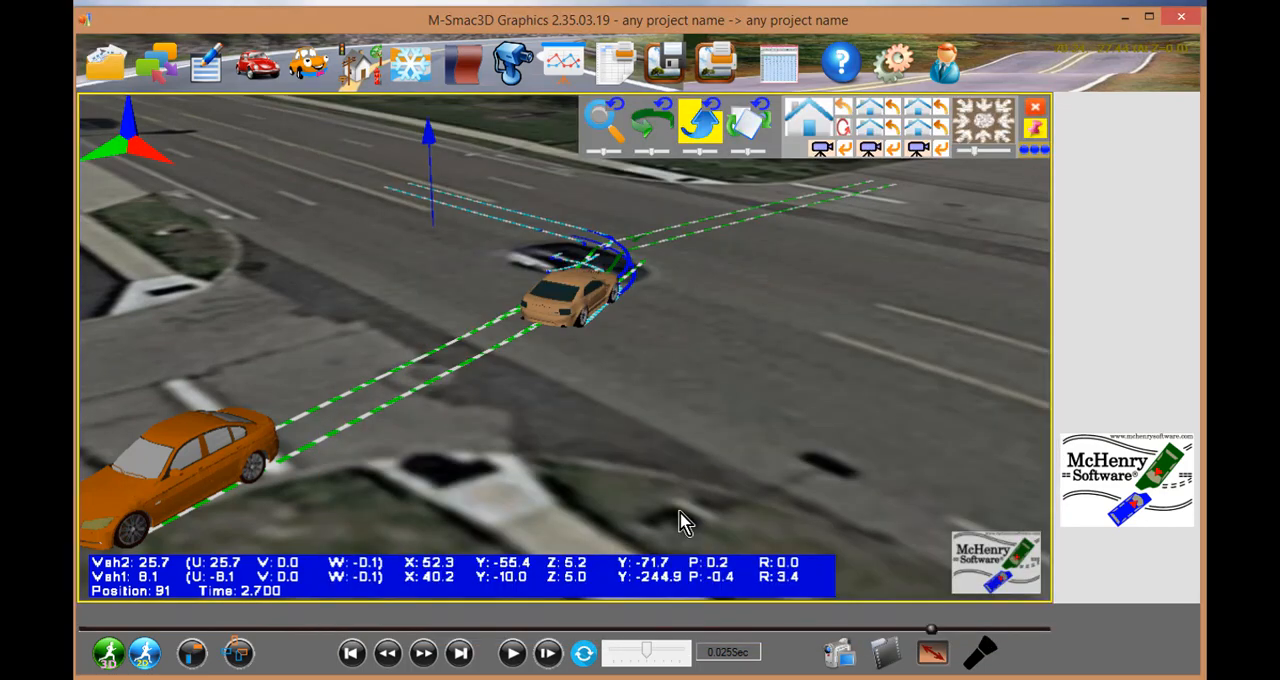
left_click(882, 660)
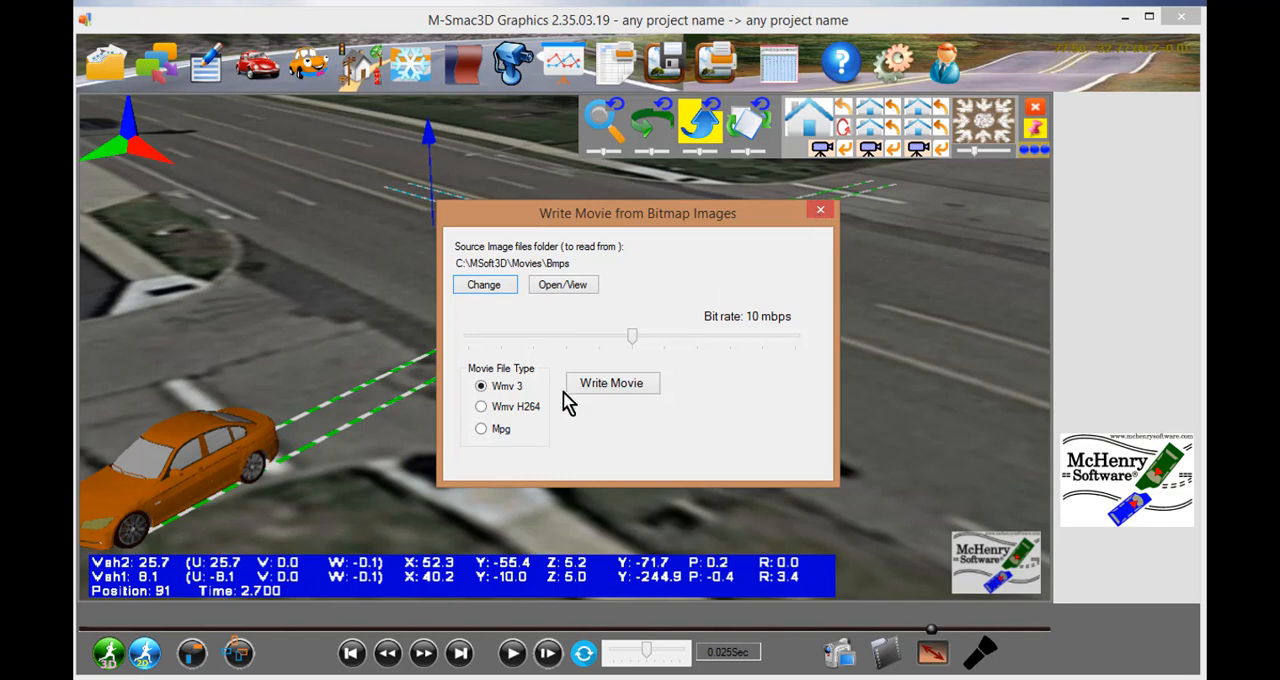
left_click(820, 212)
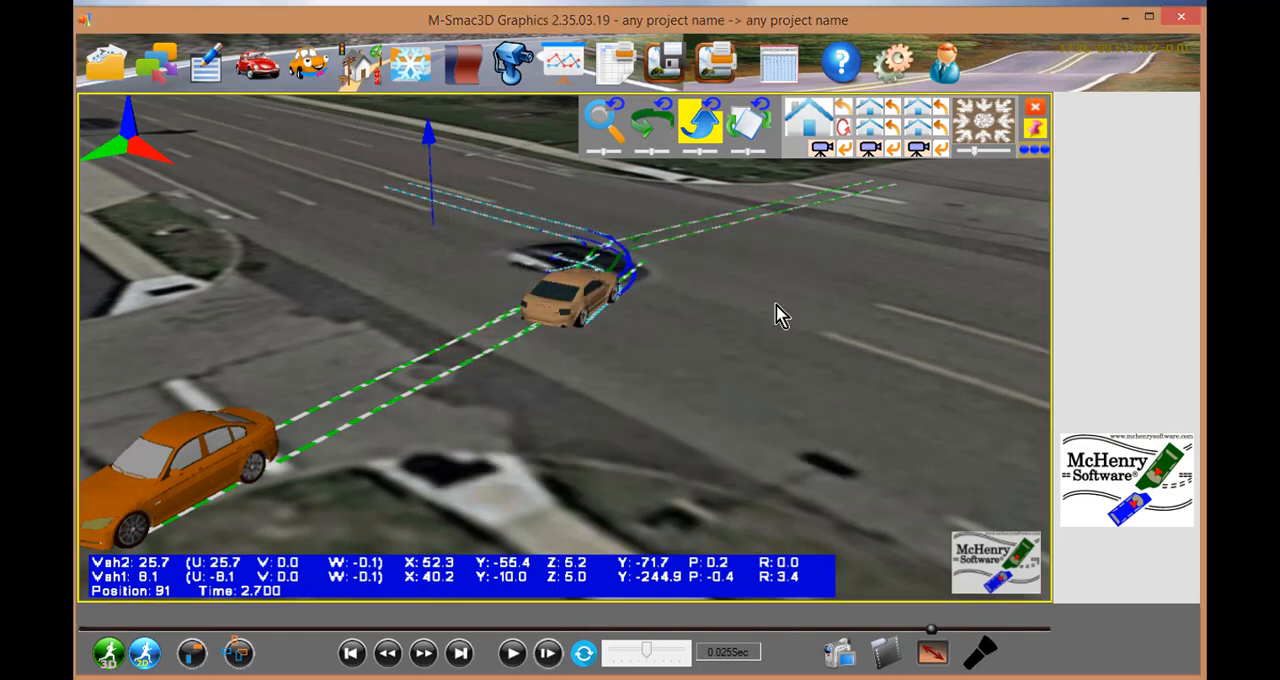
- Start saving the movie frames as bitmap images and set the scene size to WSVGA 1024 x 600
left_click(838, 655)
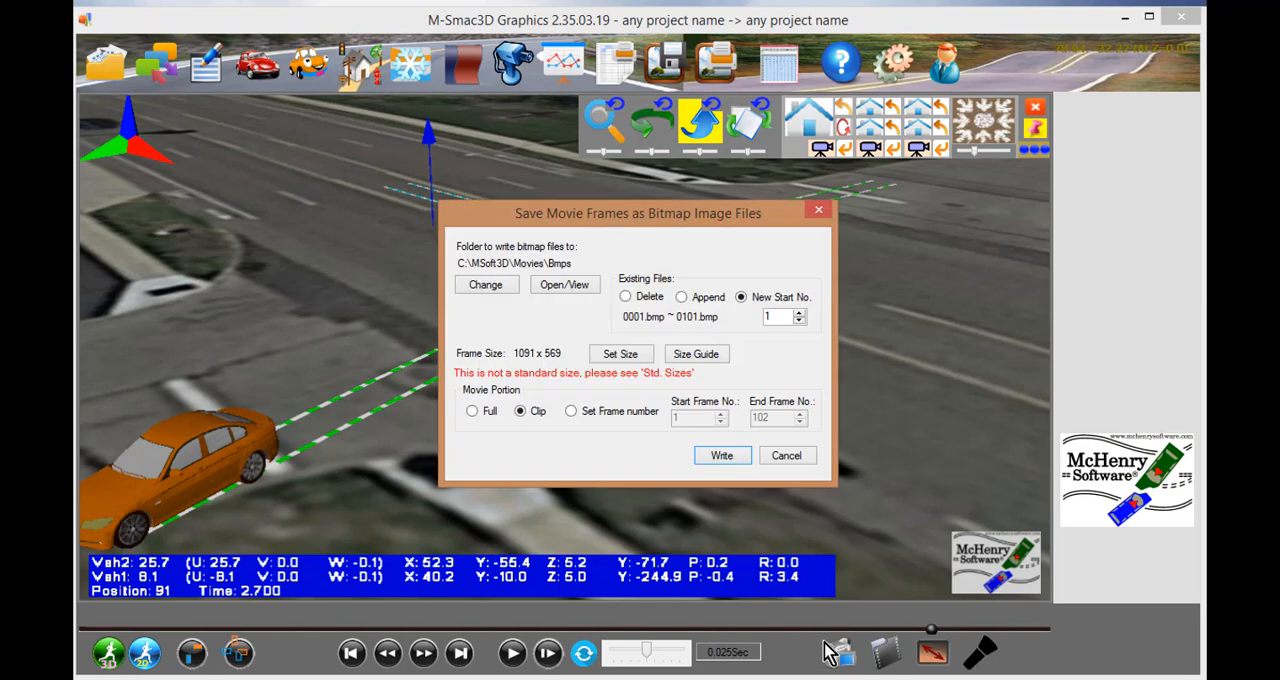
left_click(614, 355)
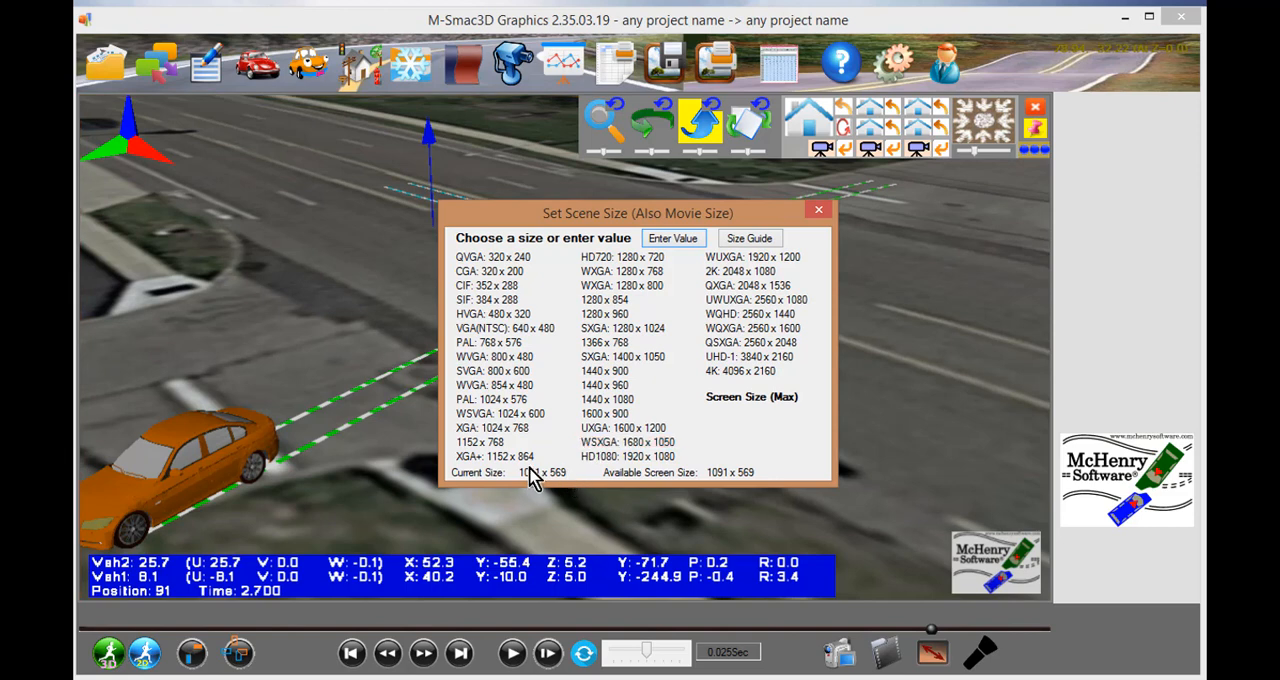
left_click(518, 414)
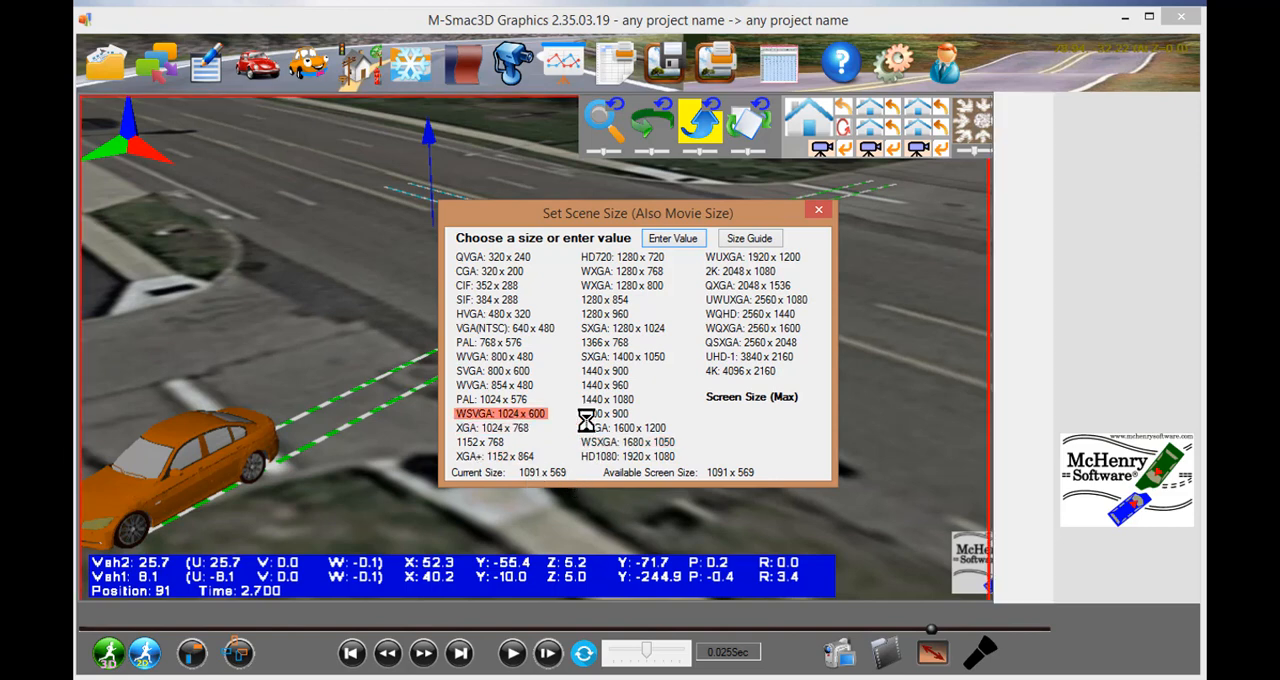
left_click(819, 213)
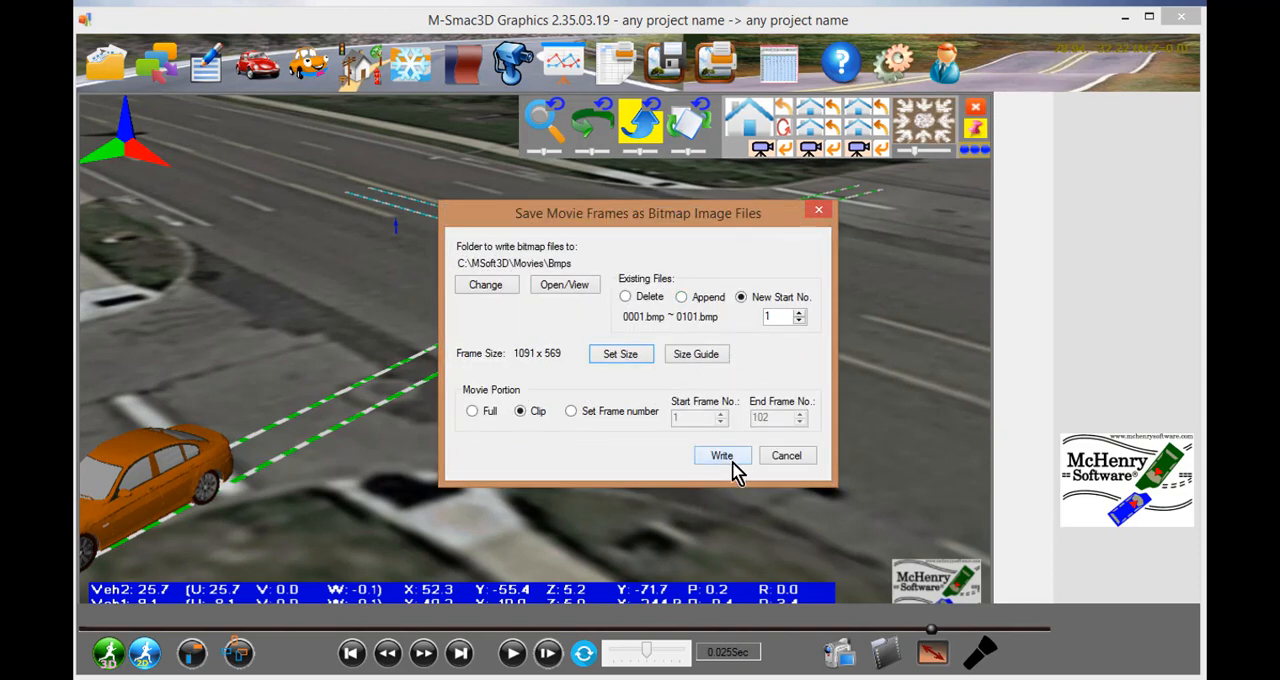
- Reframe the scene and write the clip's frames as bitmap files to C:\MSoft3D\Movies\Bmps, starting at number 1
left_click(818, 214)
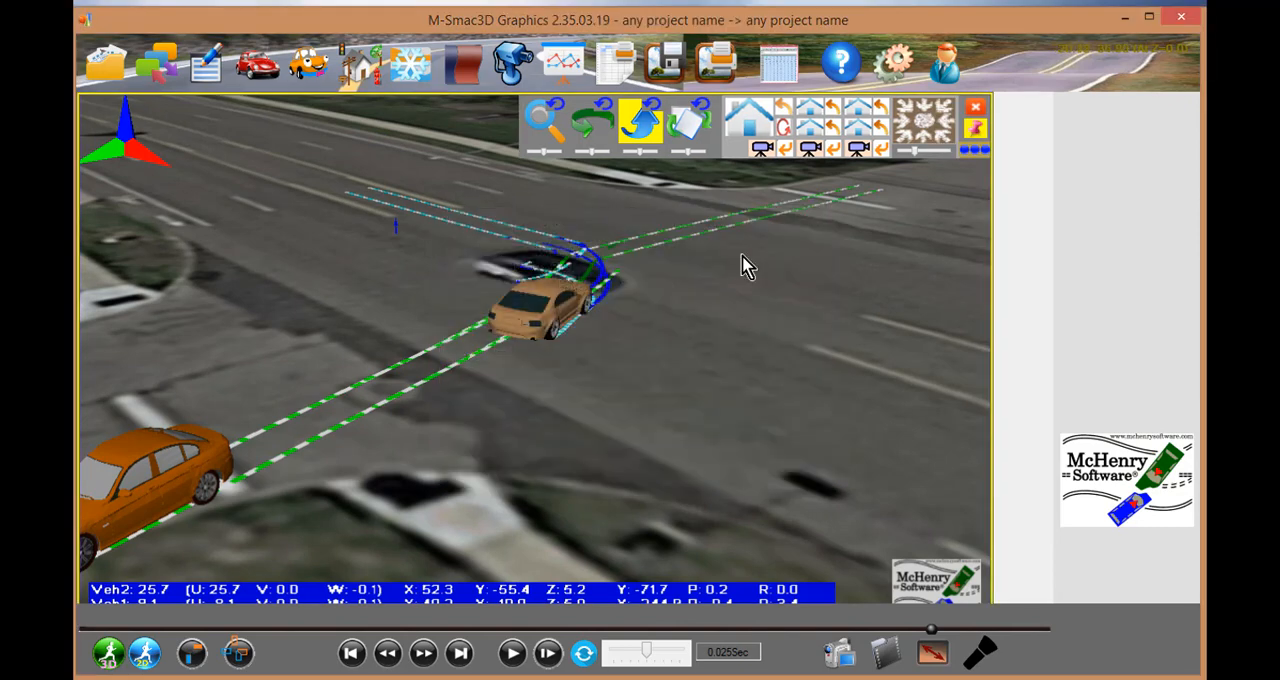
left_click_drag(735, 259, 653, 296)
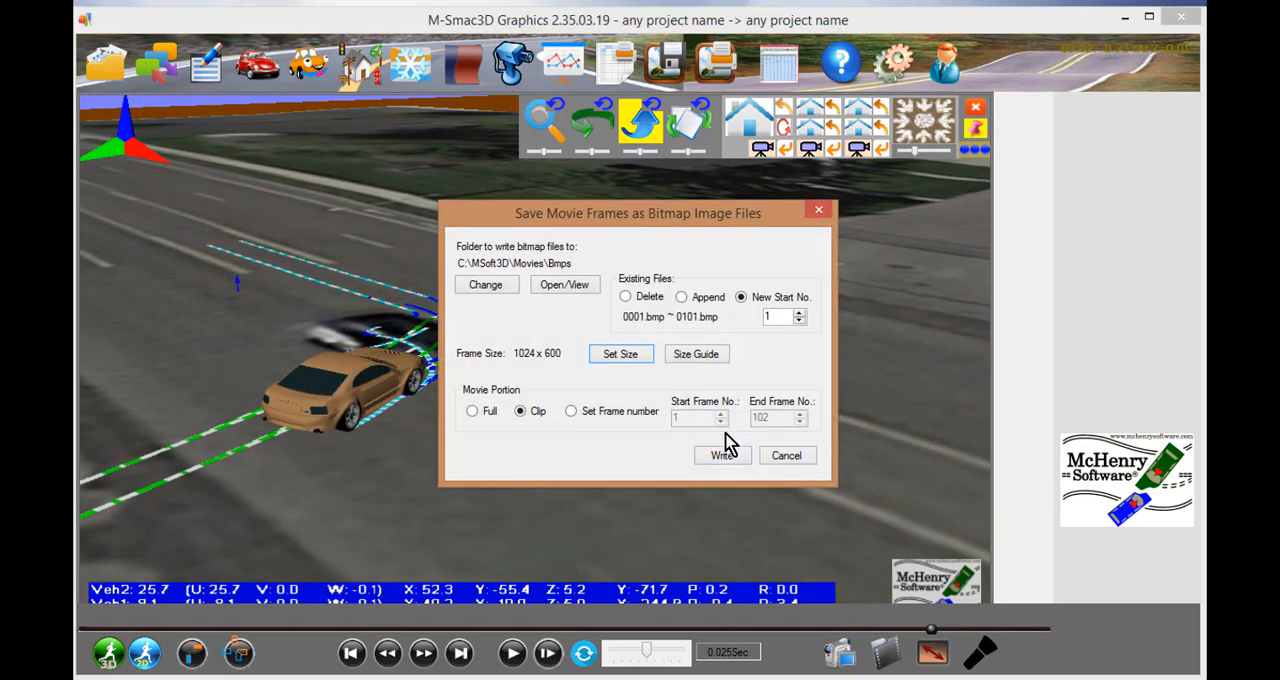
left_click(721, 456)
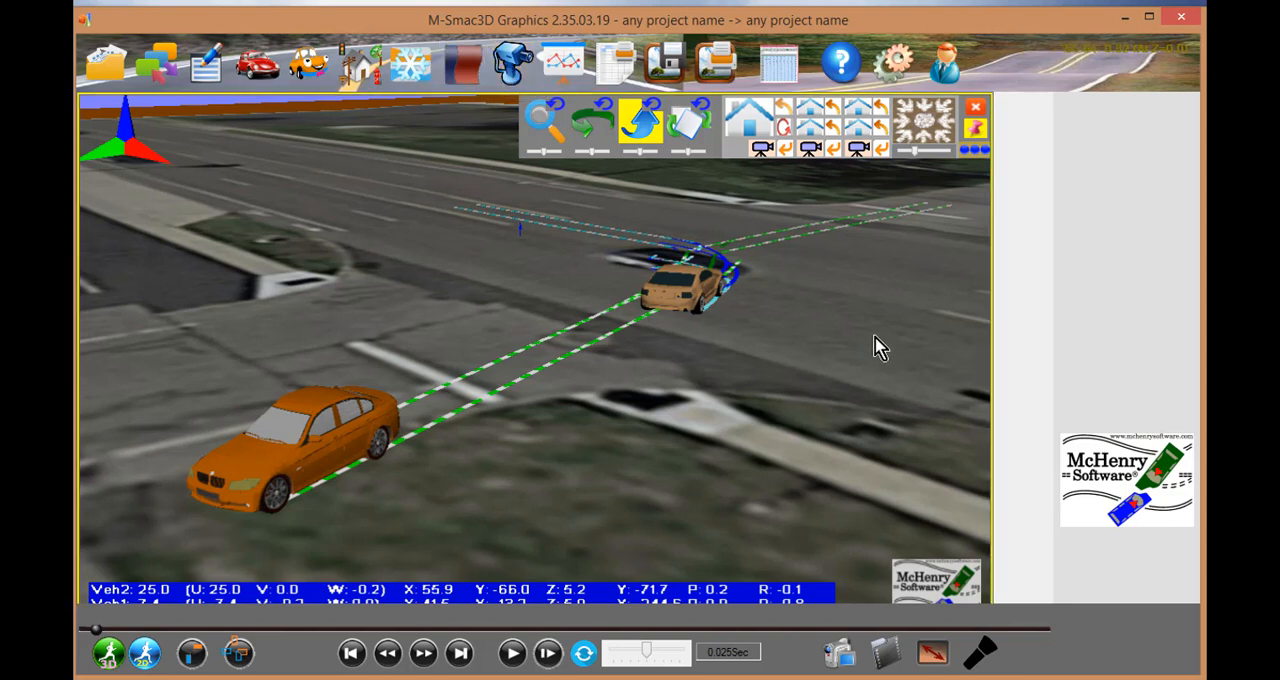
- Write the bitmap images in C:\MSoft3D\Movies\Bmps to a Wmv 3 movie, replacing test1.wmv in the movies folder
left_click(870, 633)
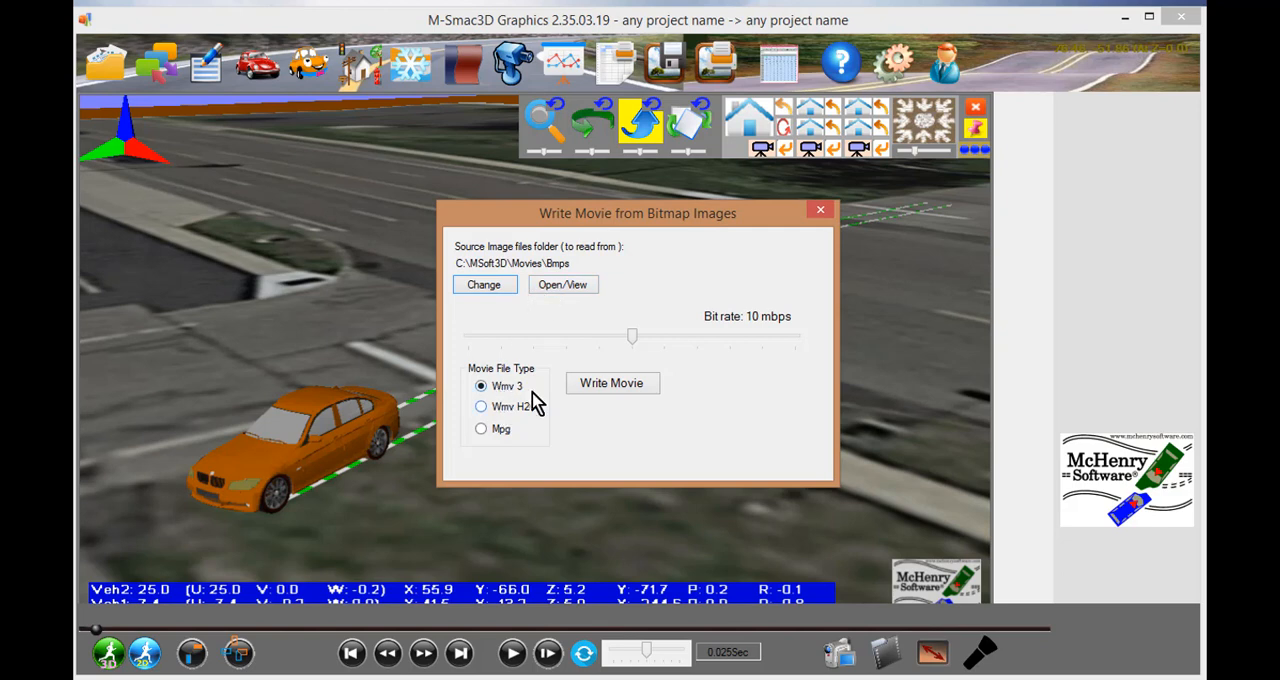
left_click(600, 385)
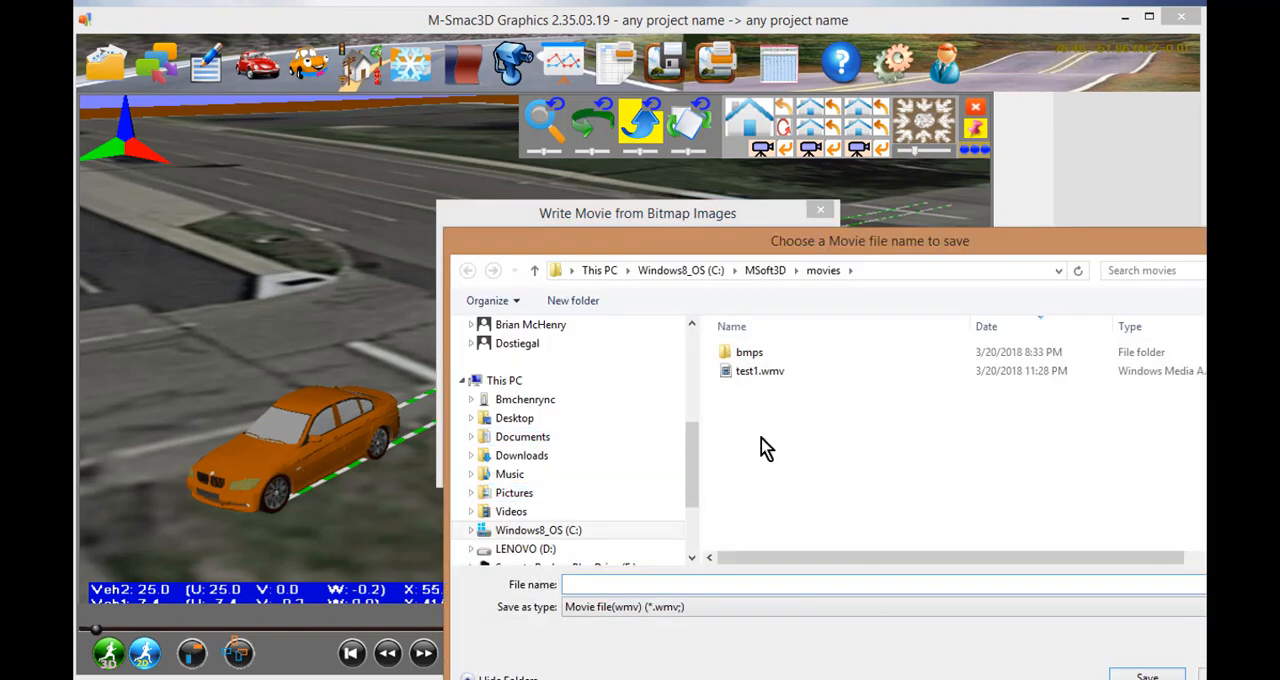
left_click(752, 372)
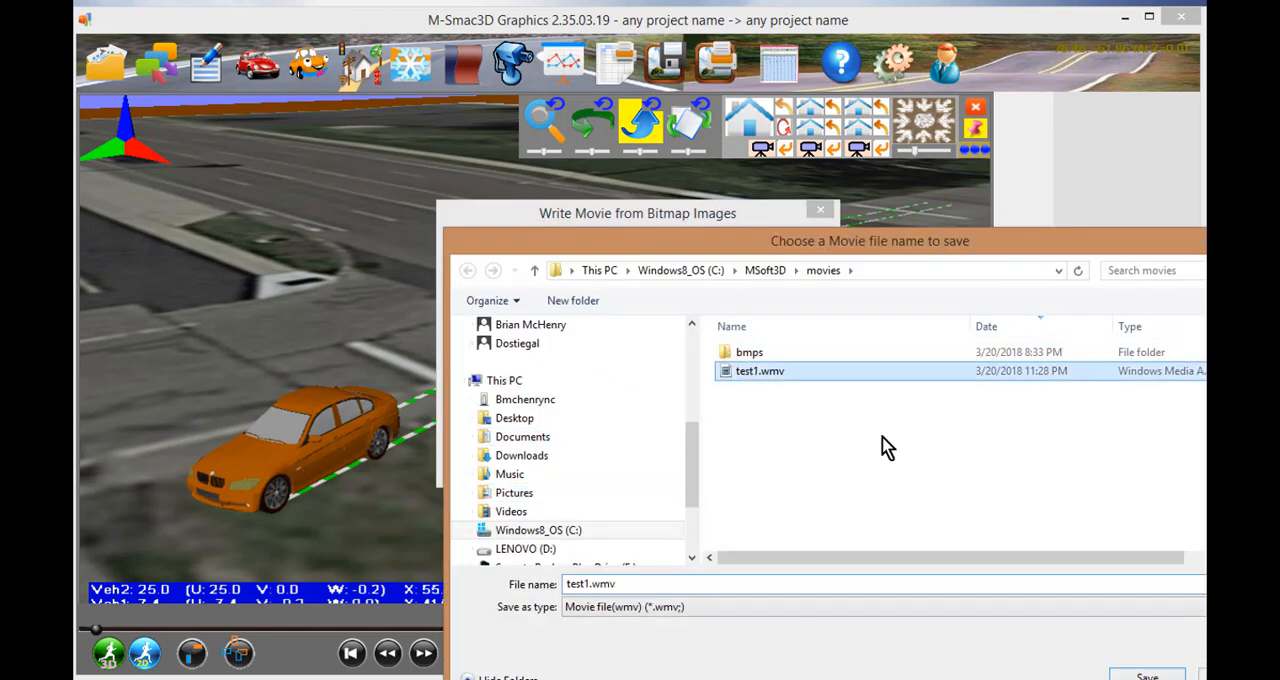
left_click(1140, 675)
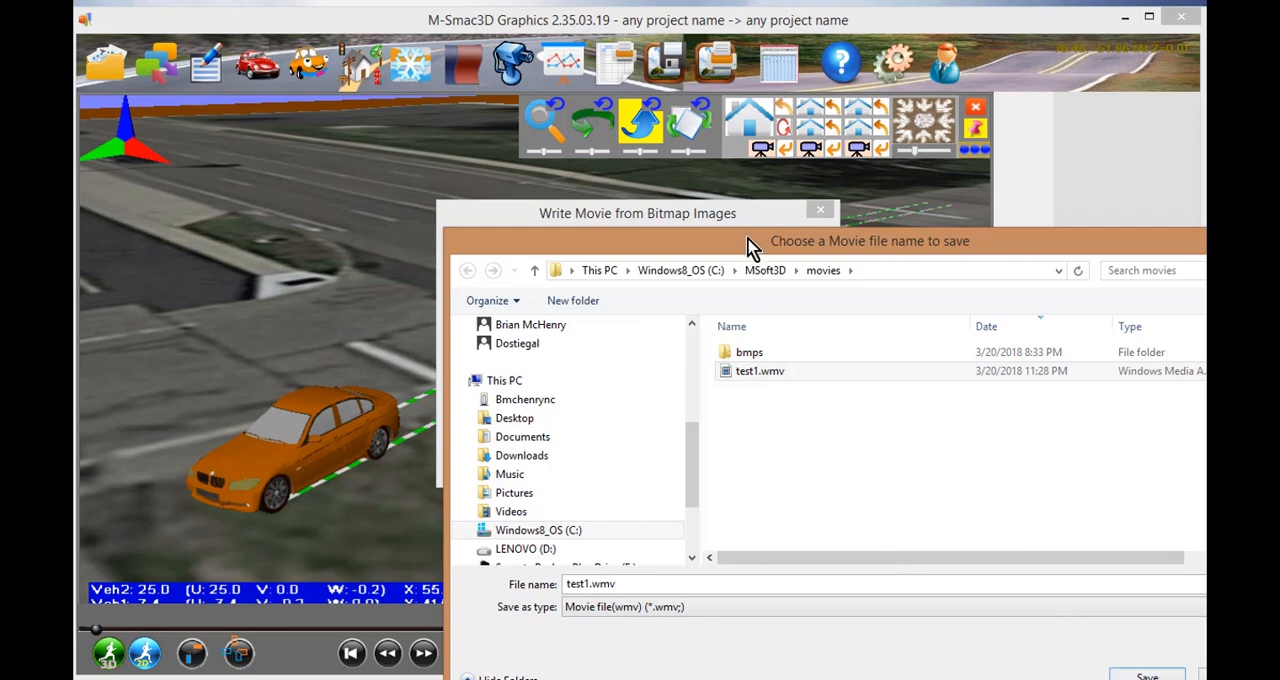
left_click_drag(752, 247, 517, 126)
left_click(553, 260)
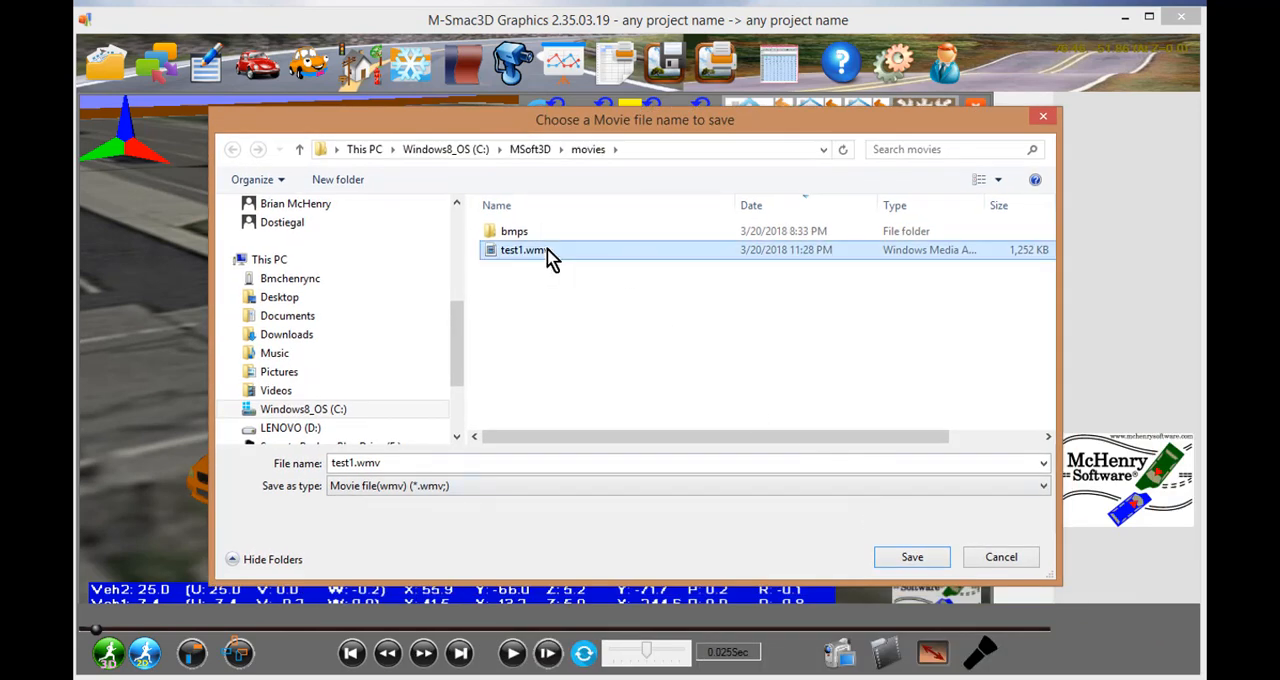
left_click(893, 560)
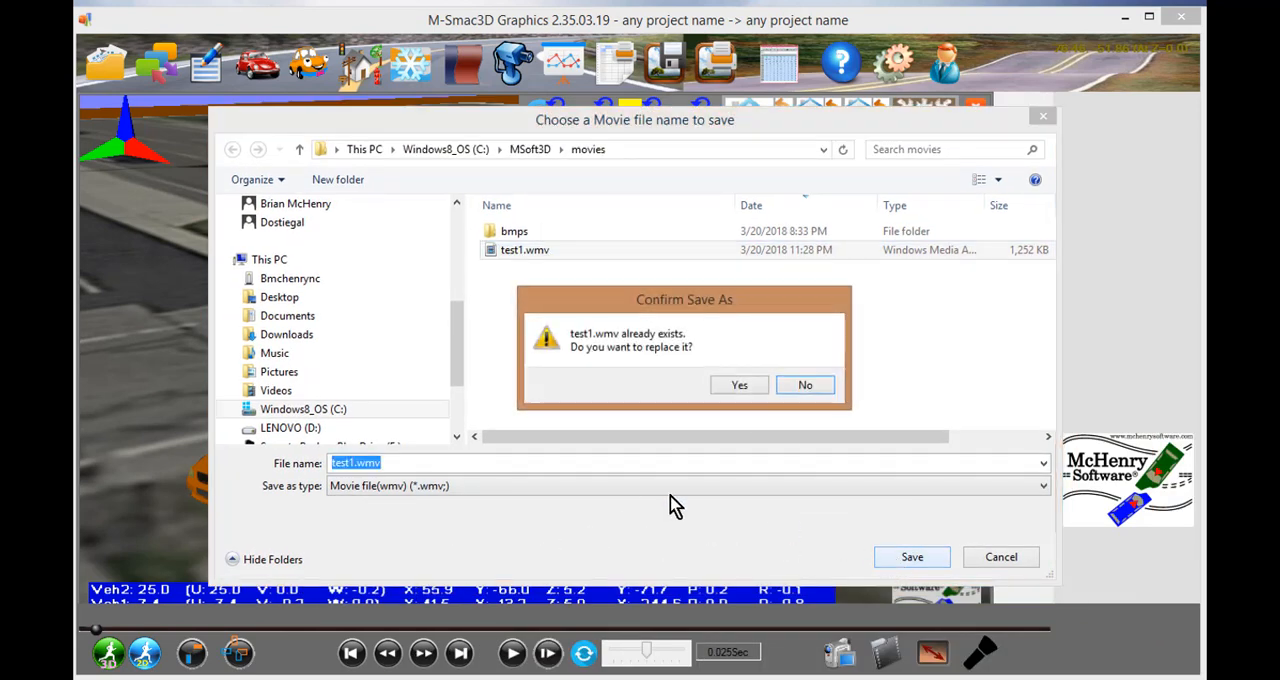
left_click(739, 386)
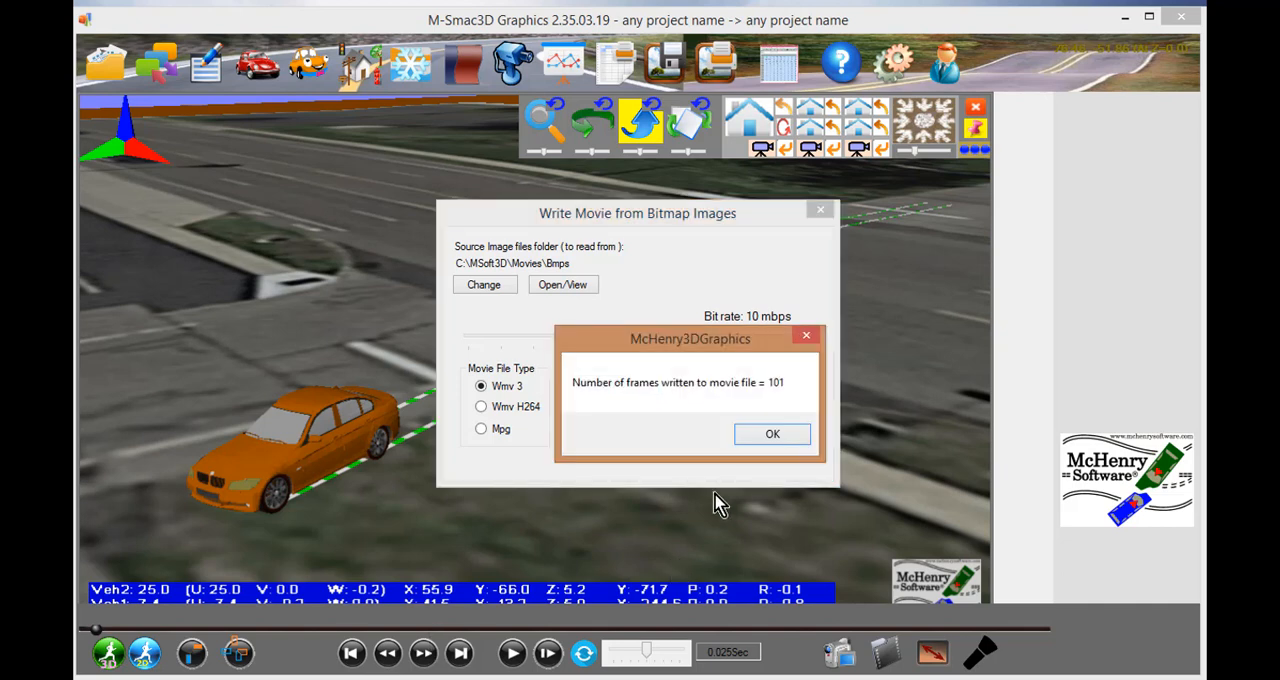
left_click(765, 436)
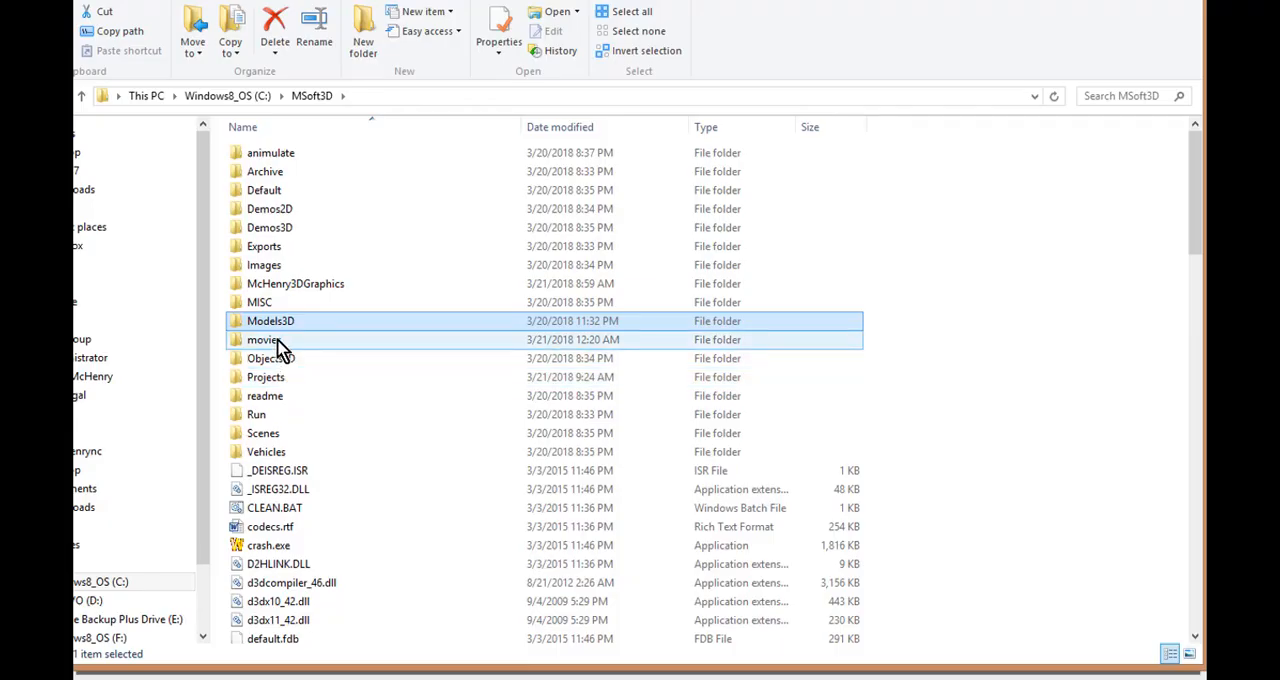
- In File Explorer, open the MSoft3D movies folder, play test1.wmv to review the exported movie and close the player
double_click(265, 340)
left_click(270, 197)
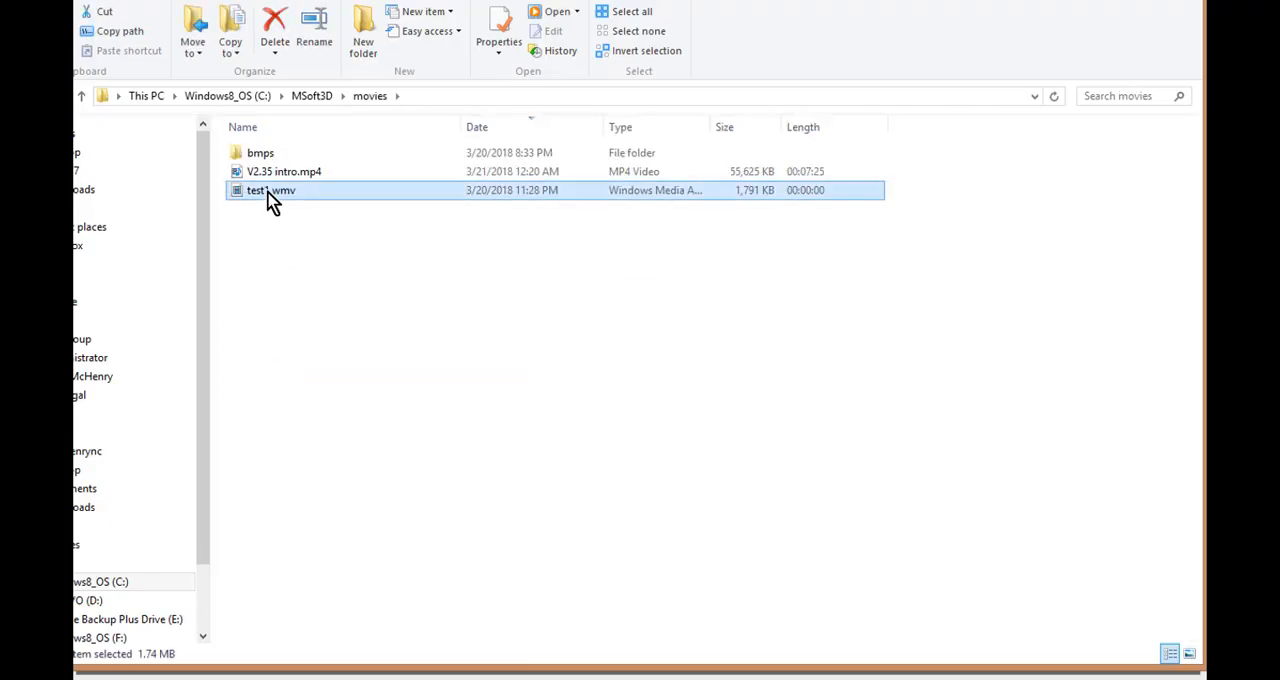
double_click(270, 197)
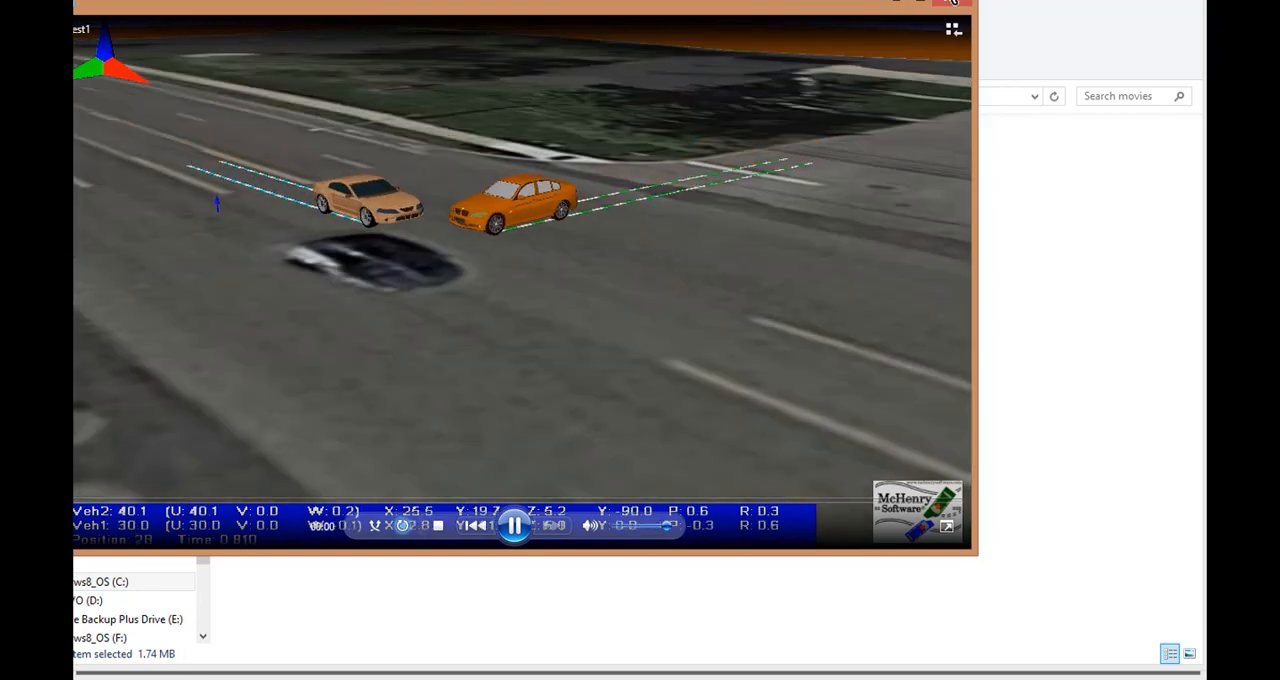
left_click(945, 3)
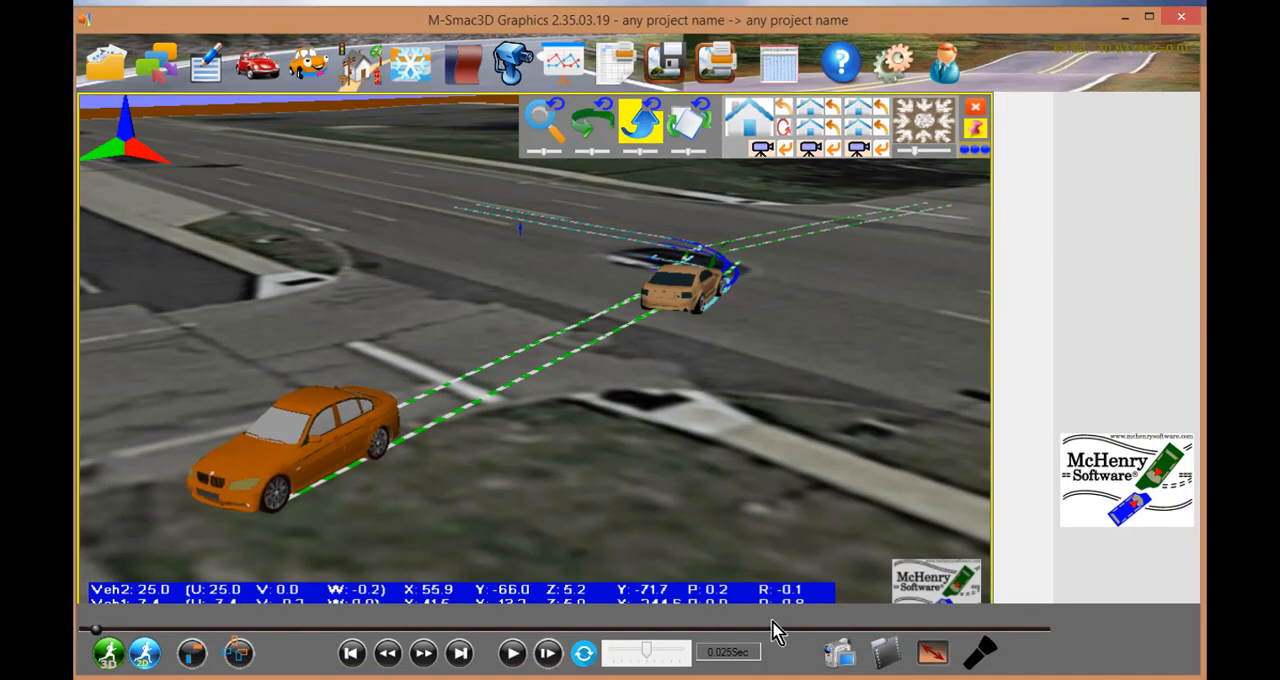
- Open the scene lights settings and turn on light 1 of 10
left_click(982, 655)
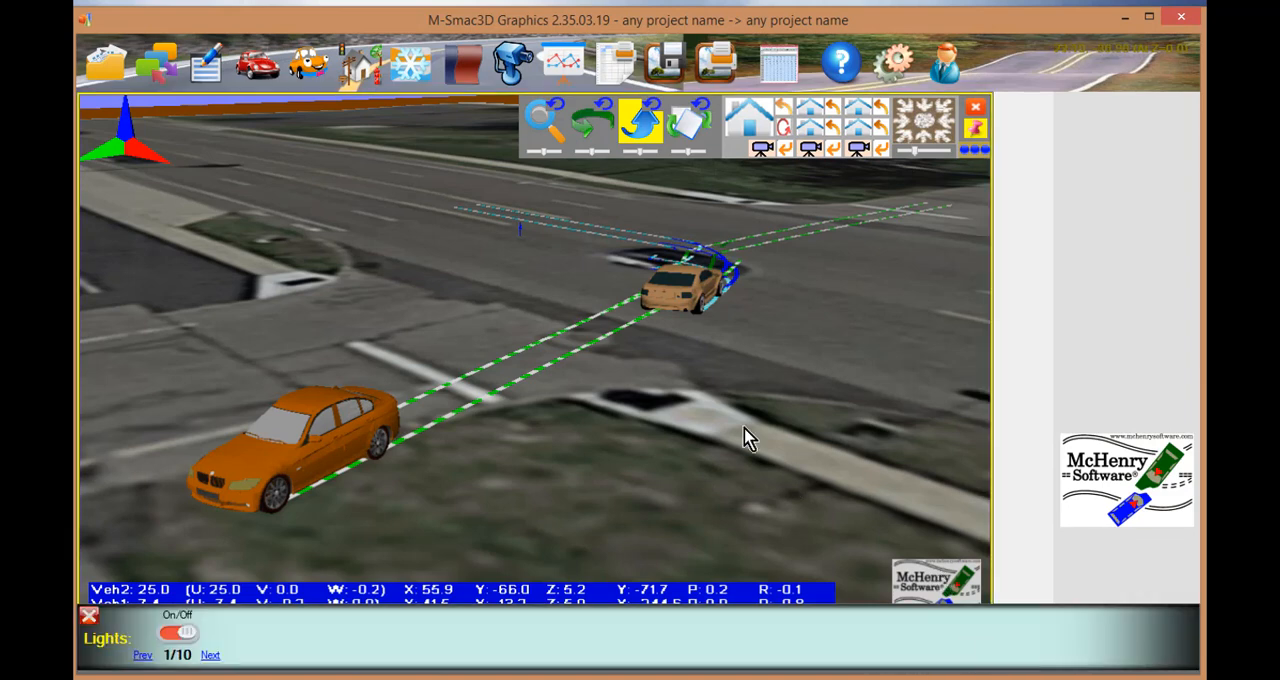
left_click_drag(706, 400, 704, 372)
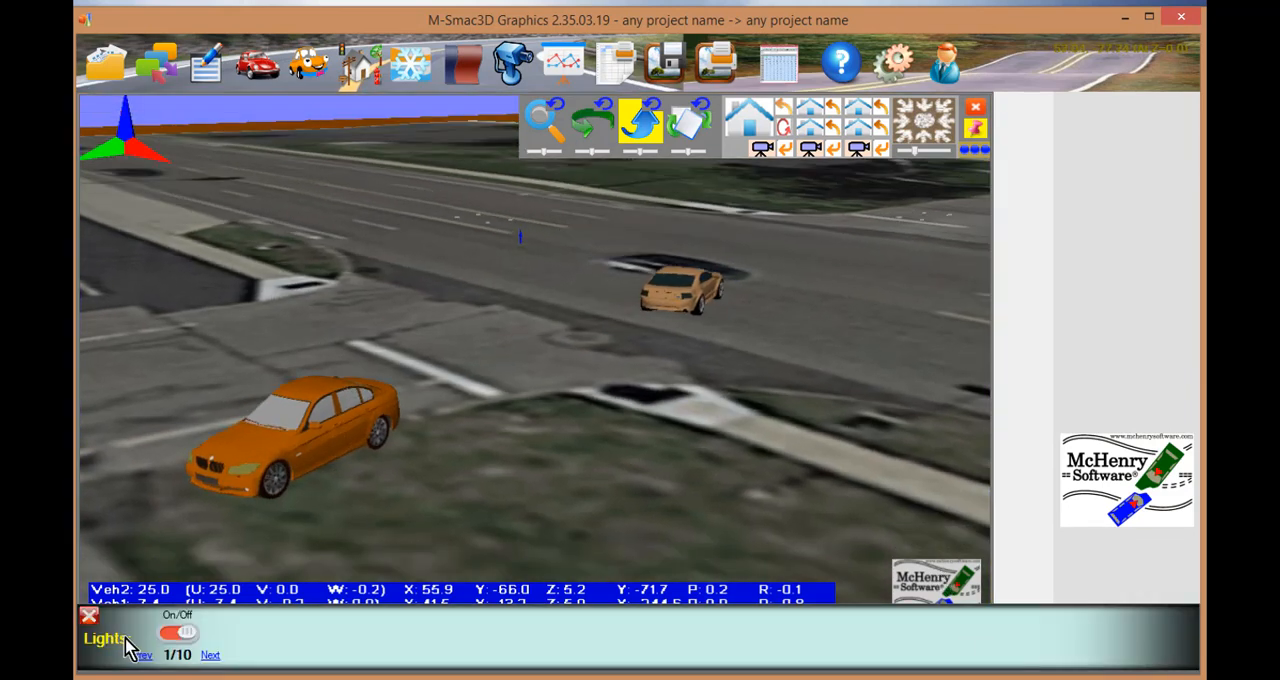
left_click(172, 634)
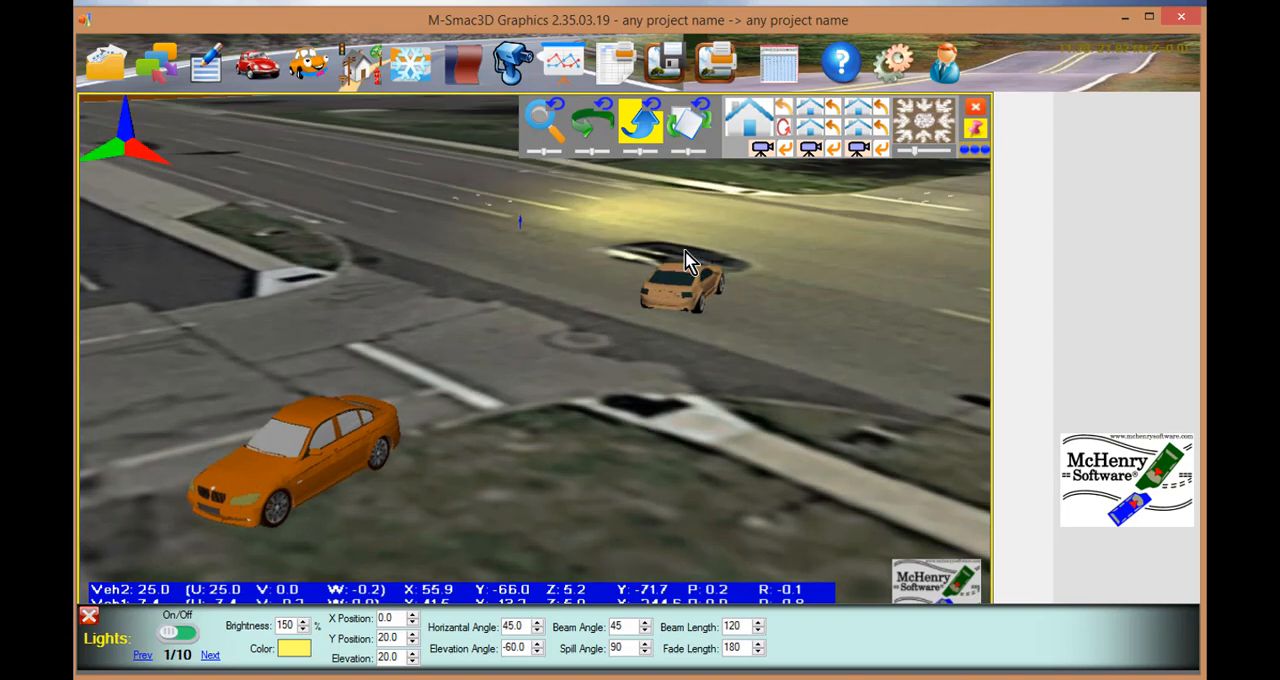
- Leave the light settings and play back the collision with the lit intersection and both vehicles in a wider view
left_click(550, 121)
left_click_drag(559, 275, 505, 377)
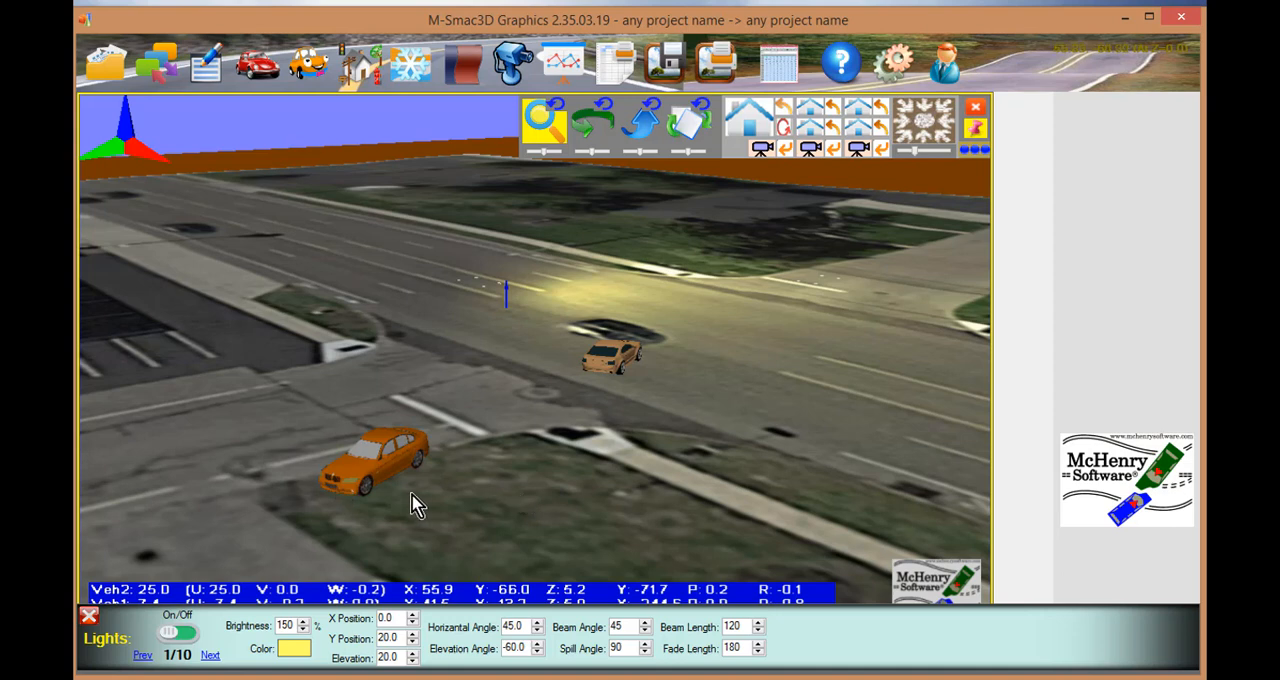
left_click(88, 617)
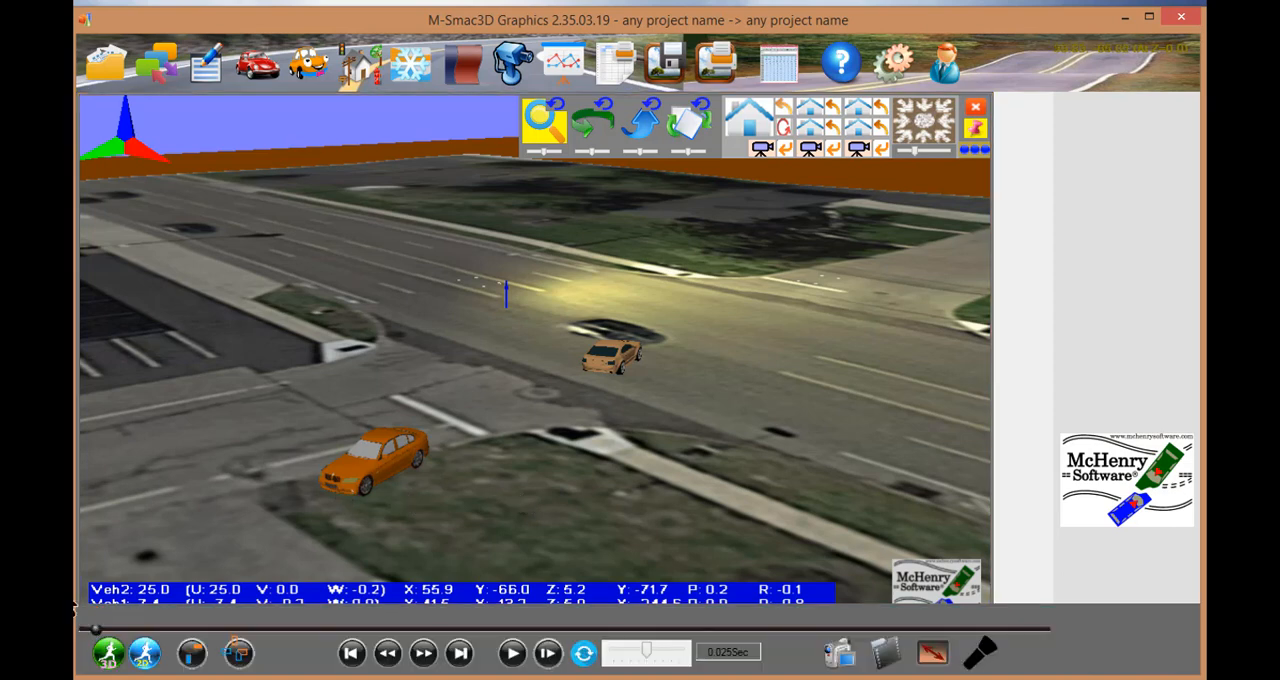
left_click(512, 653)
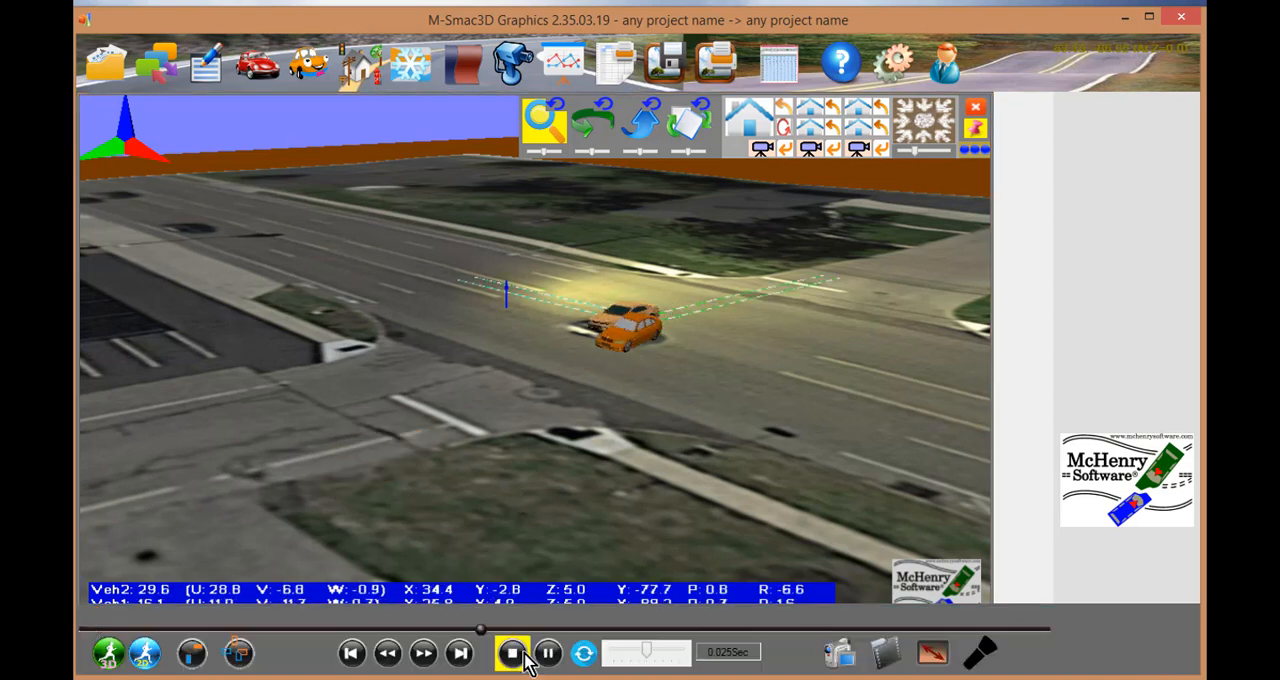